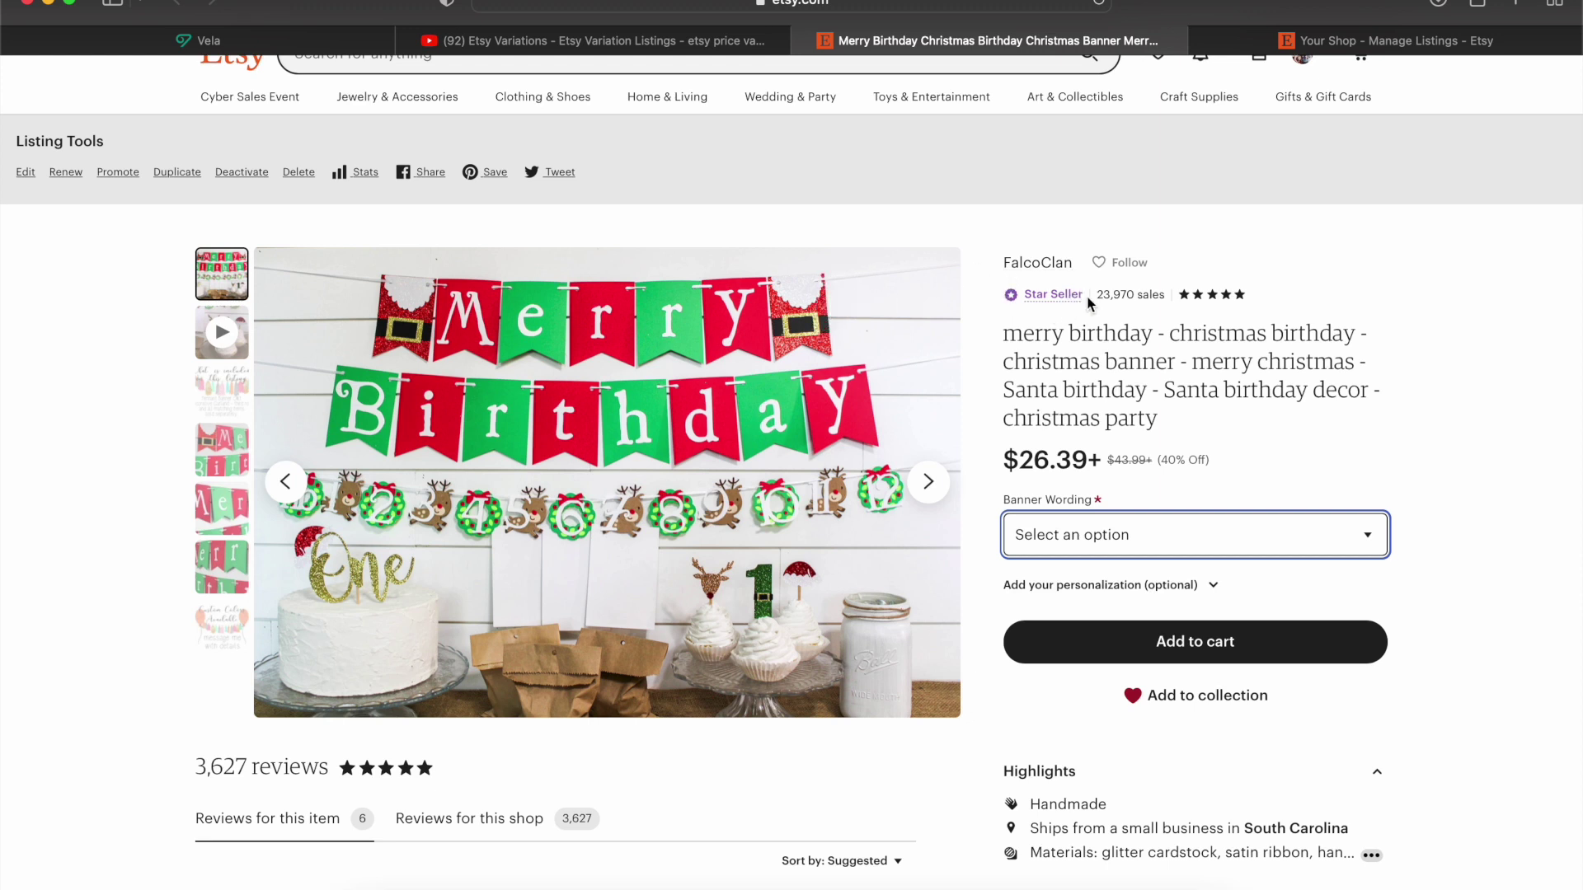
Step: Look through the Etsy listing's Banner Wording options without choosing one
{"action": "left_click_drag", "start_coordinate": [1096, 294], "coordinate": [1164, 297]}
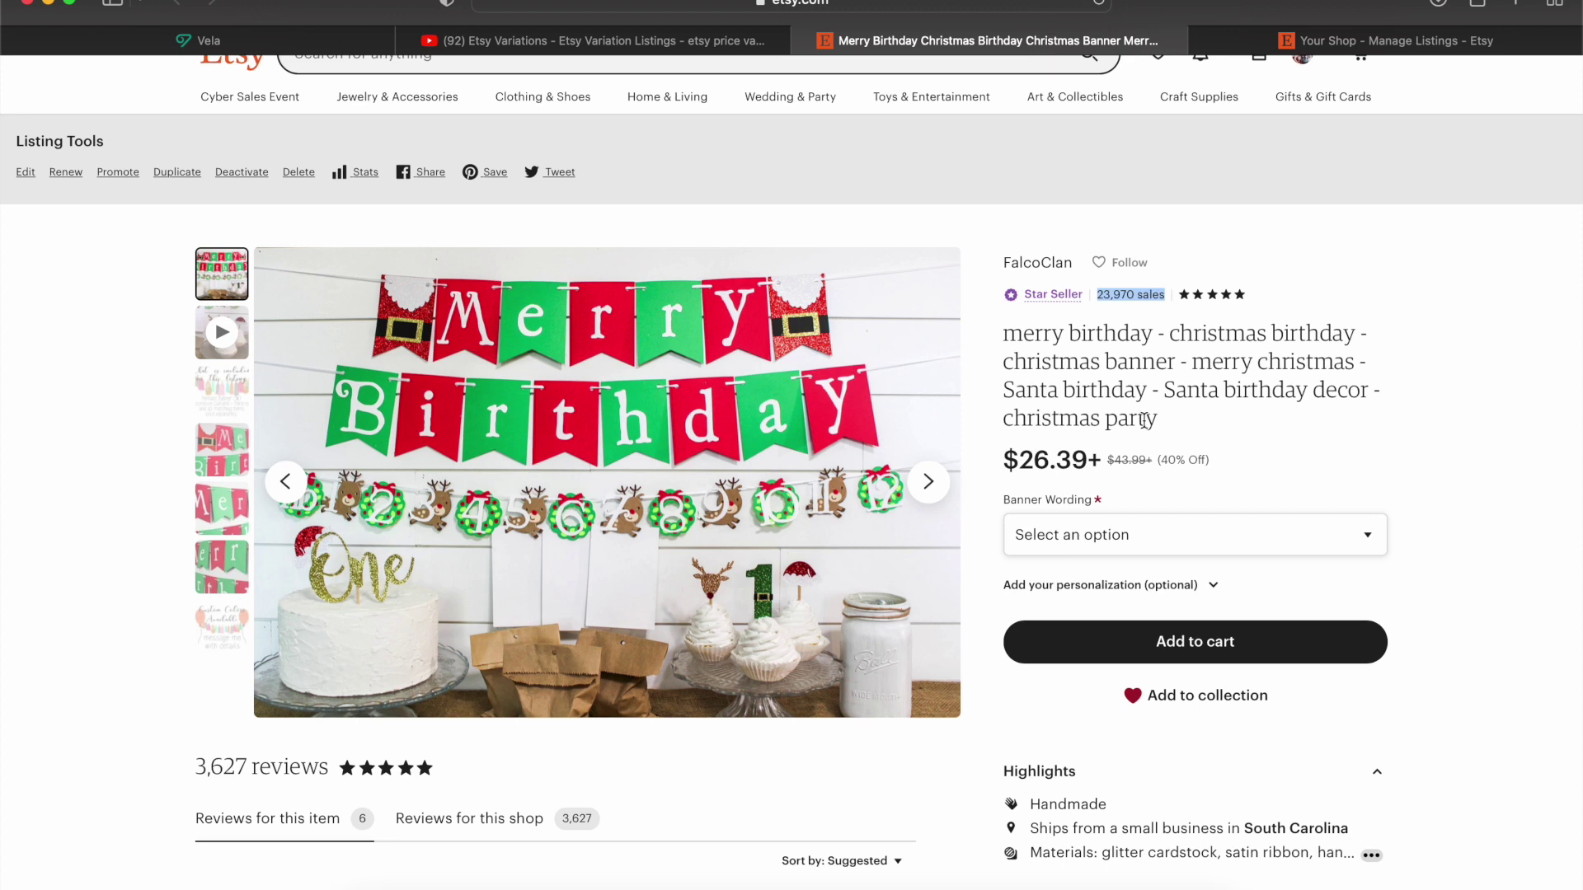
{"action": "left_click", "coordinate": [1046, 501]}
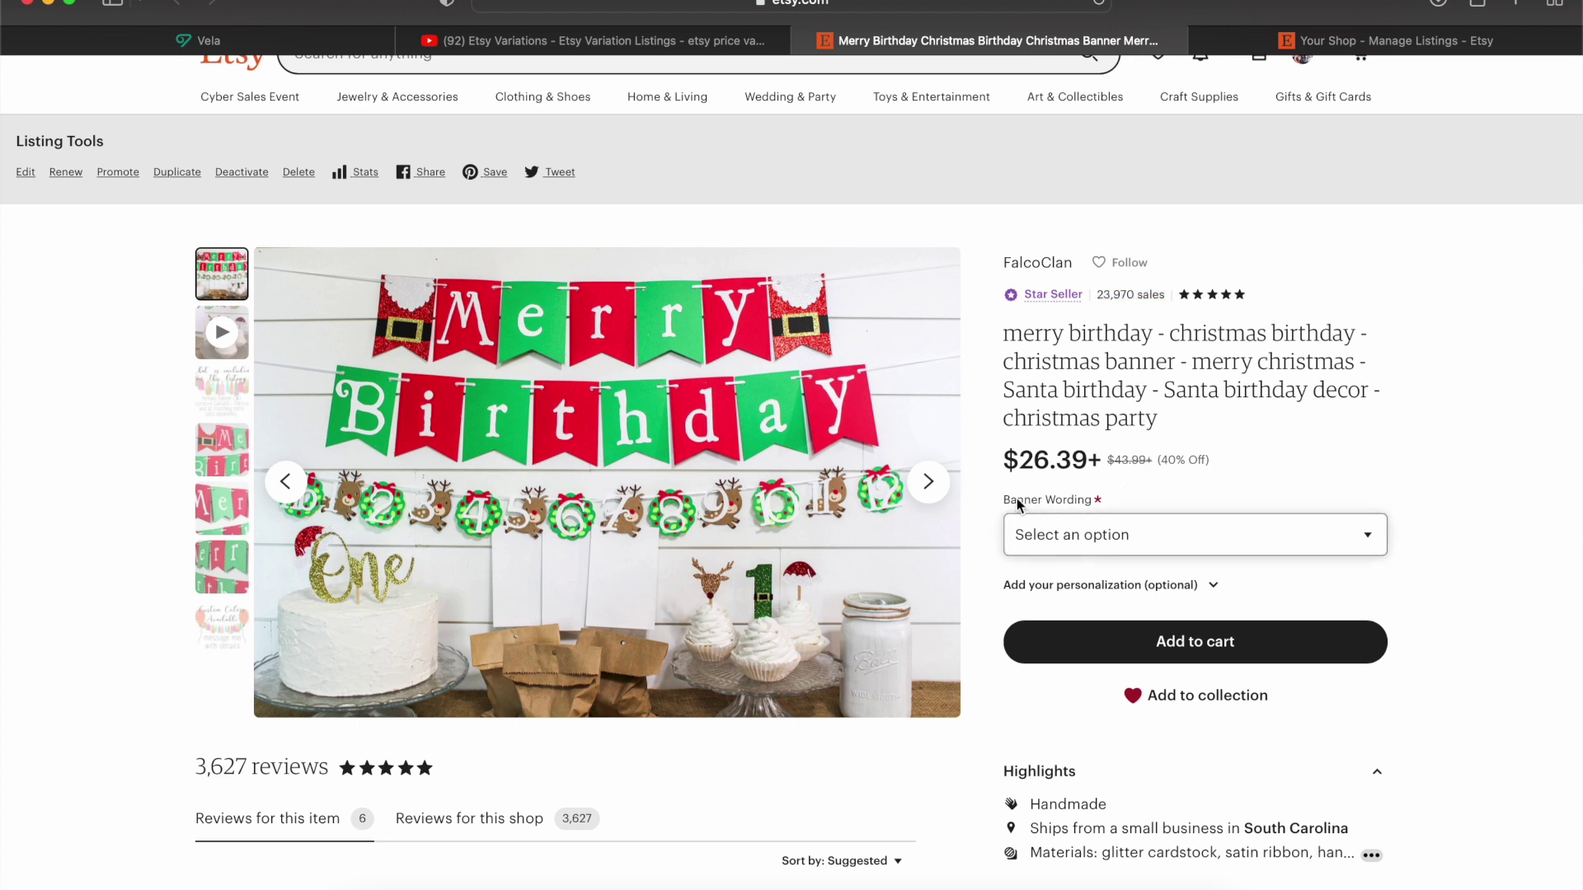
{"action": "left_click", "coordinate": [1023, 534]}
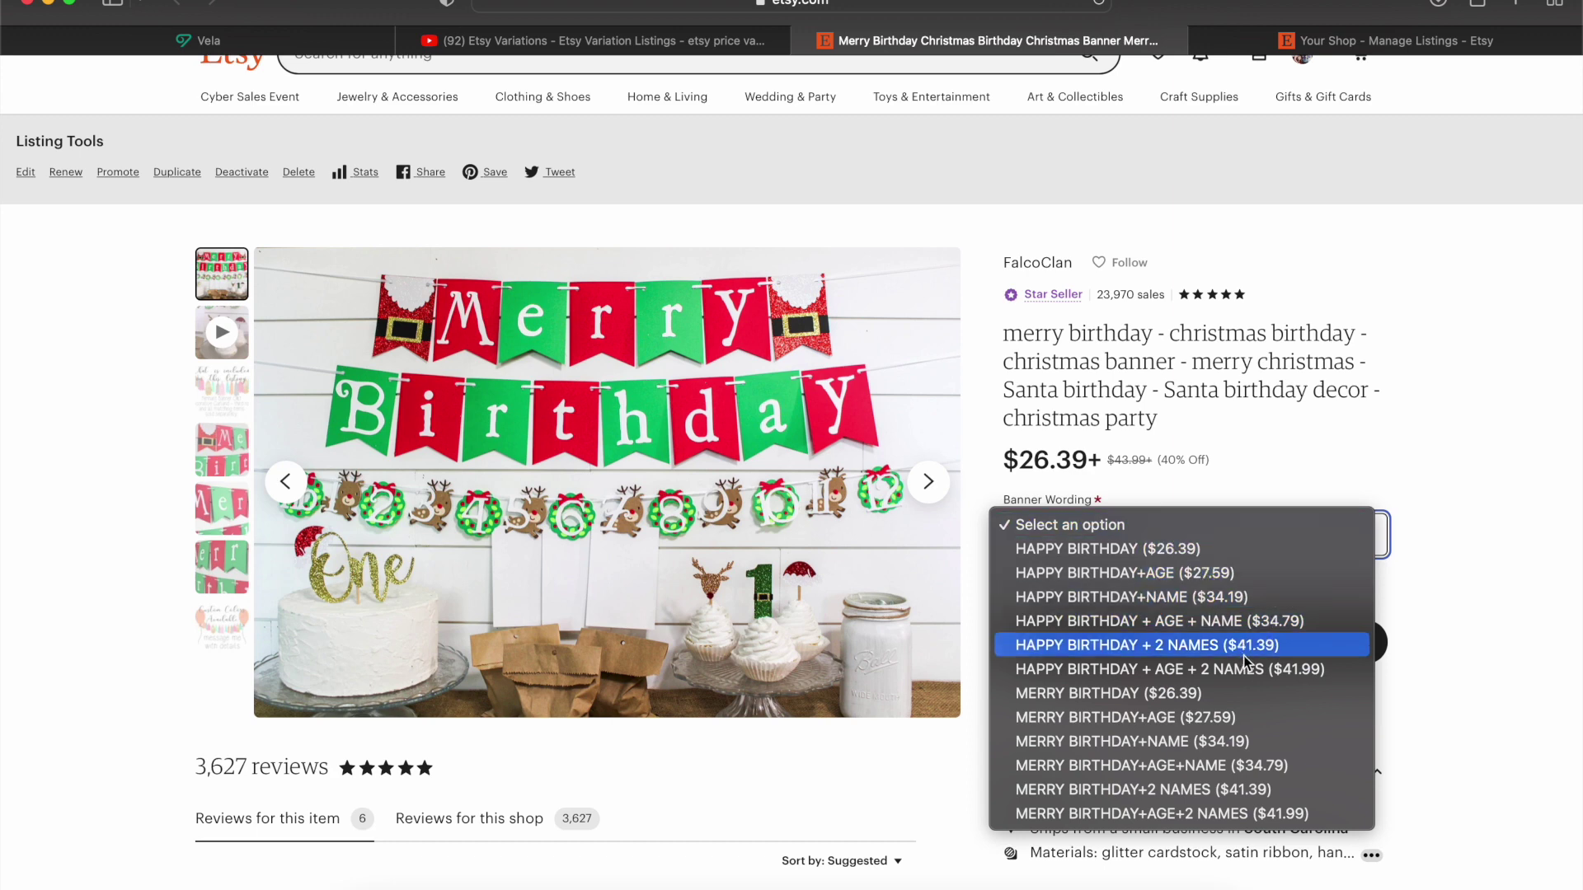
{"action": "left_click", "coordinate": [1197, 503]}
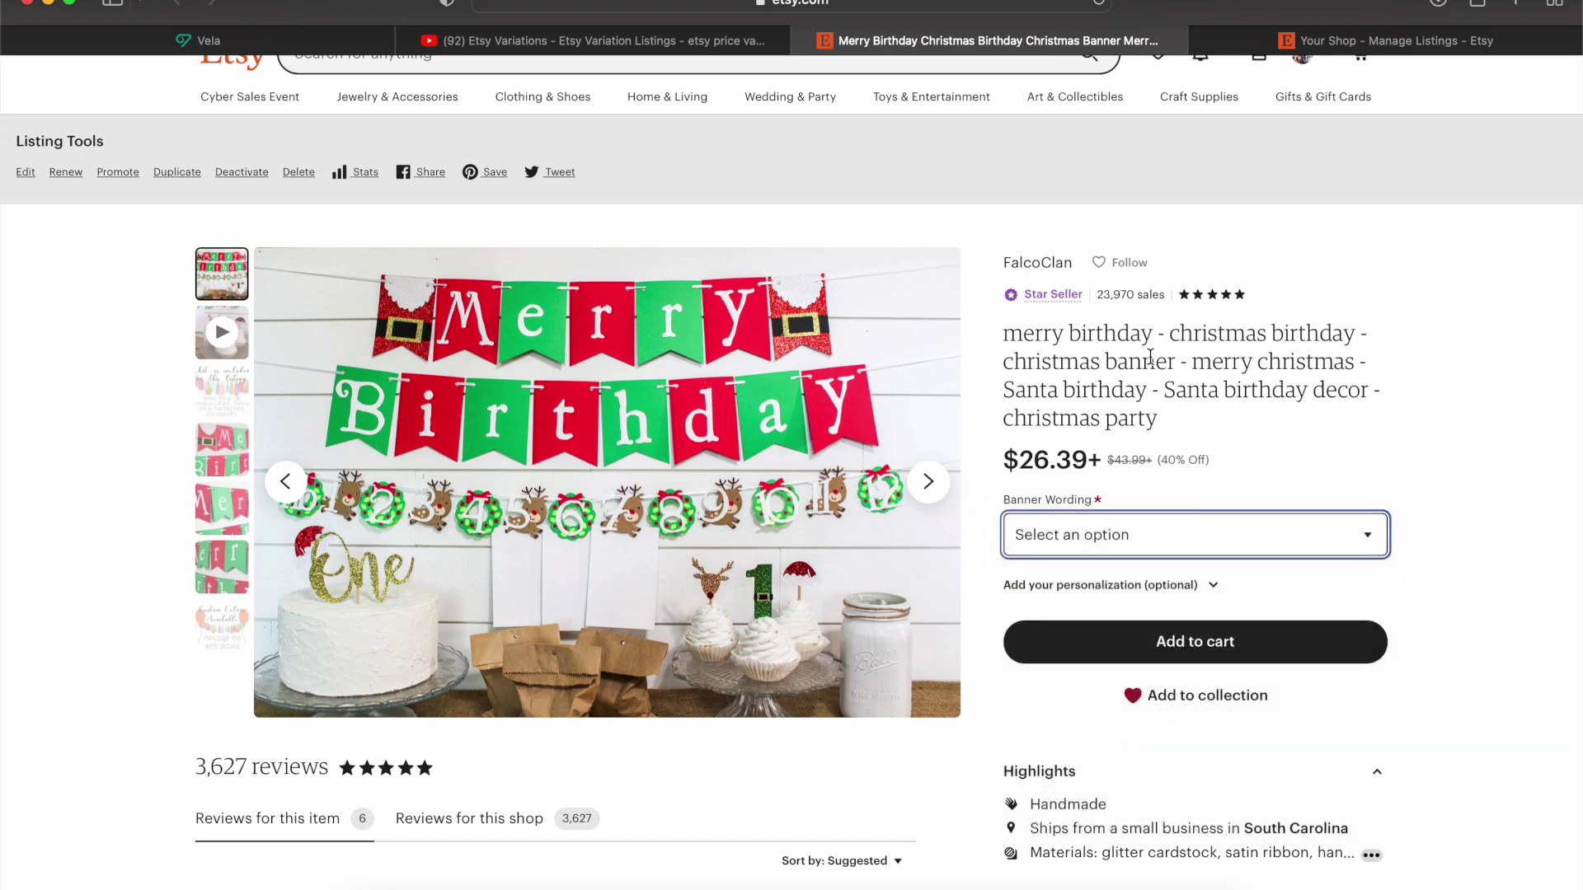
Step: Highlight the YouTube comment about Etsy's 20-character variation limit, ending at 'Thank you'
{"action": "left_click", "coordinate": [572, 44]}
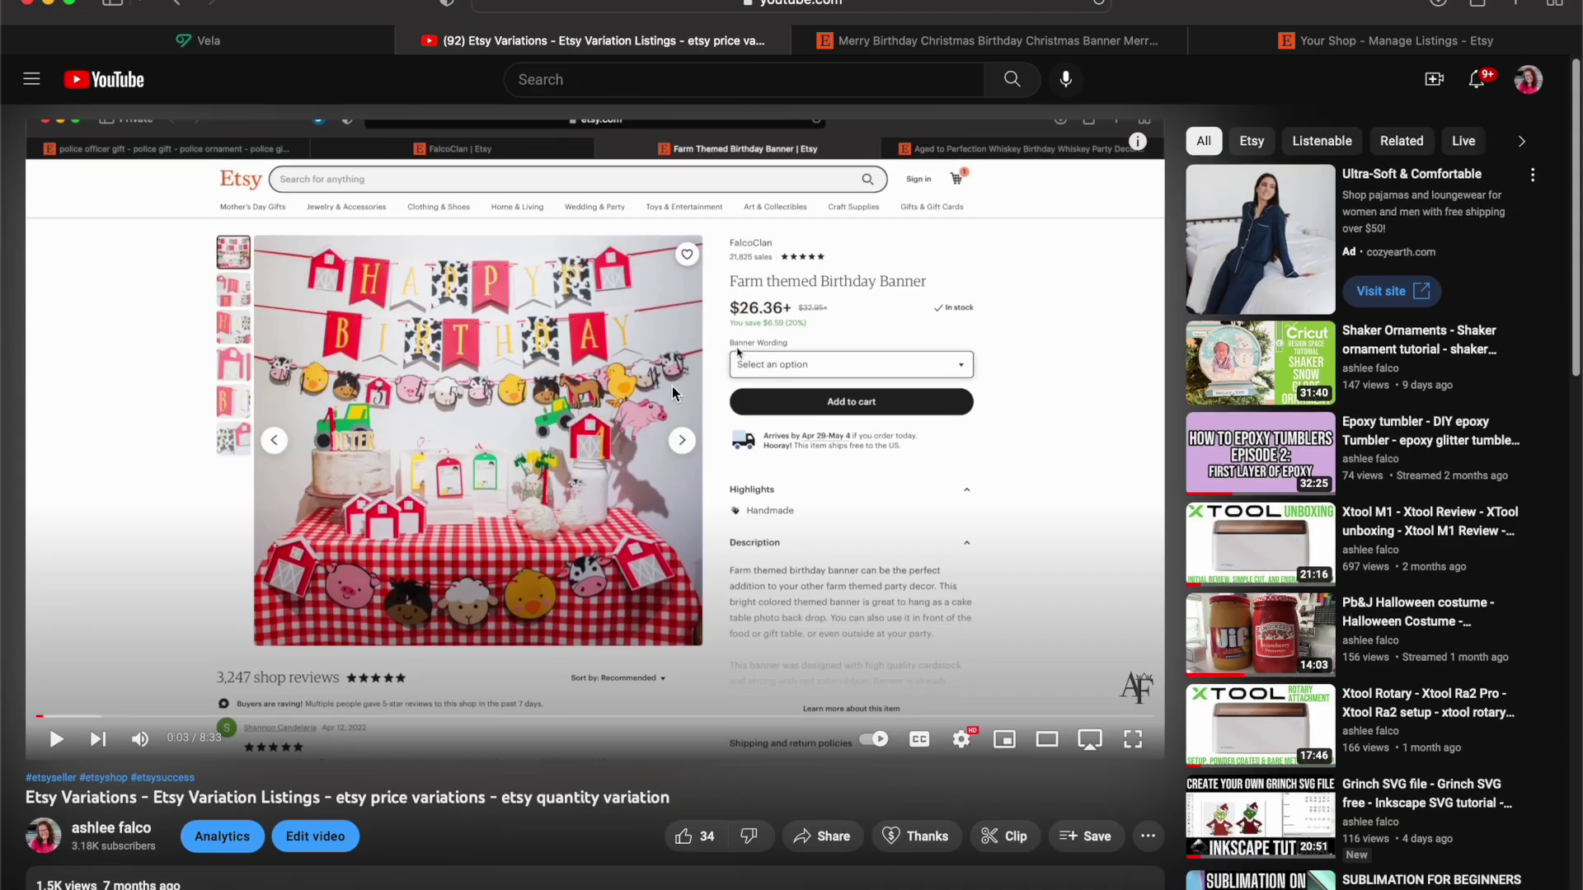
{"action": "scroll", "coordinate": [672, 394], "scroll_direction": "down", "scroll_amount": 2}
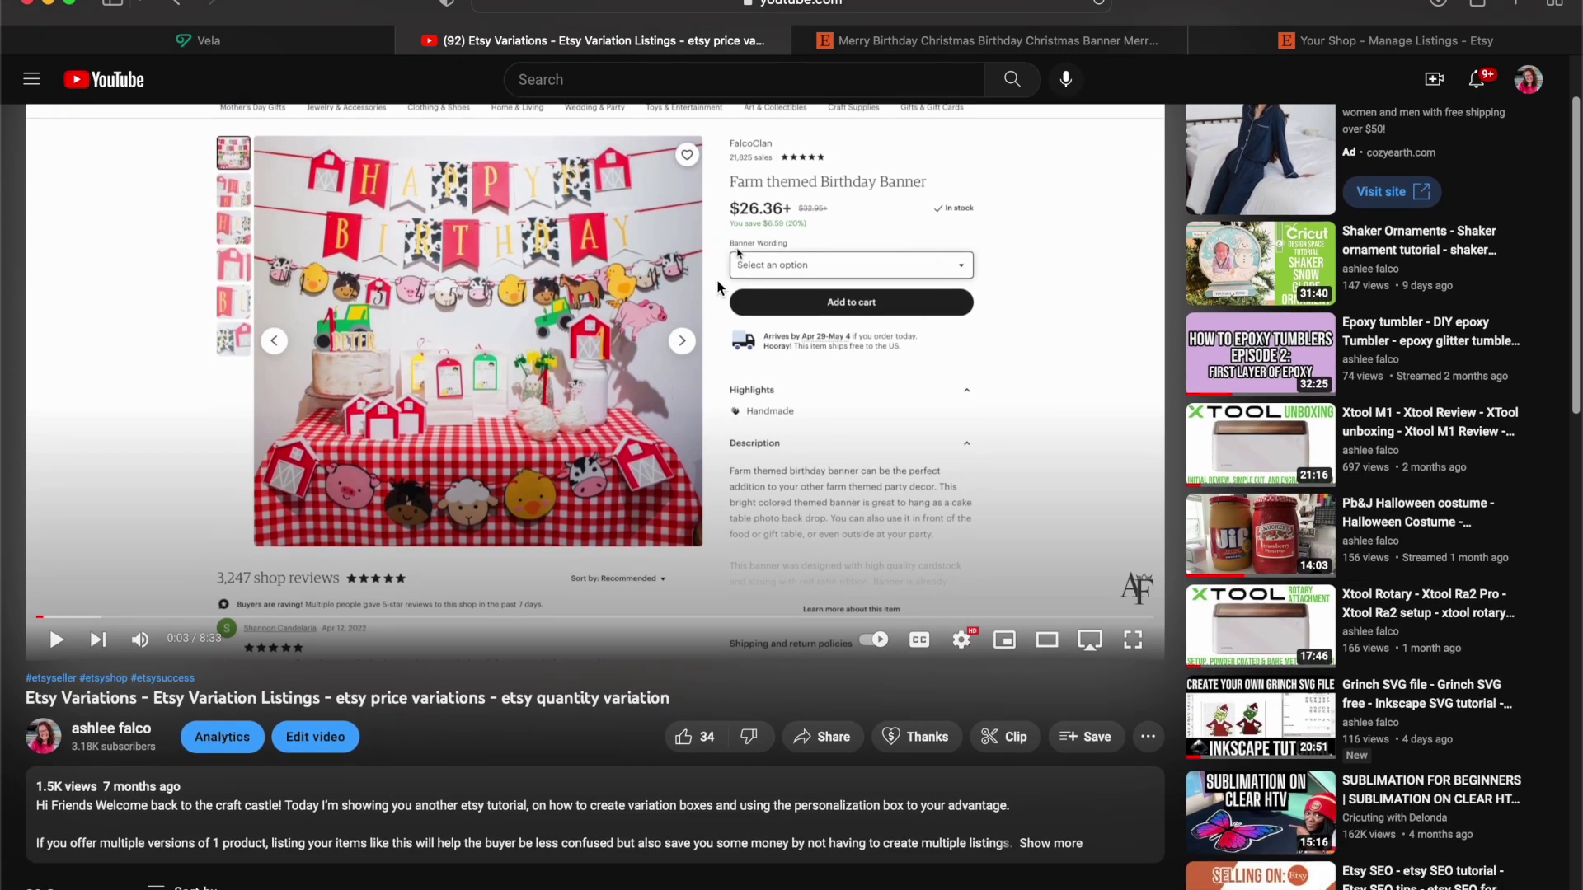
{"action": "scroll", "coordinate": [717, 288], "scroll_direction": "down", "scroll_amount": 3}
{"action": "scroll", "coordinate": [717, 287], "scroll_direction": "down", "scroll_amount": 2}
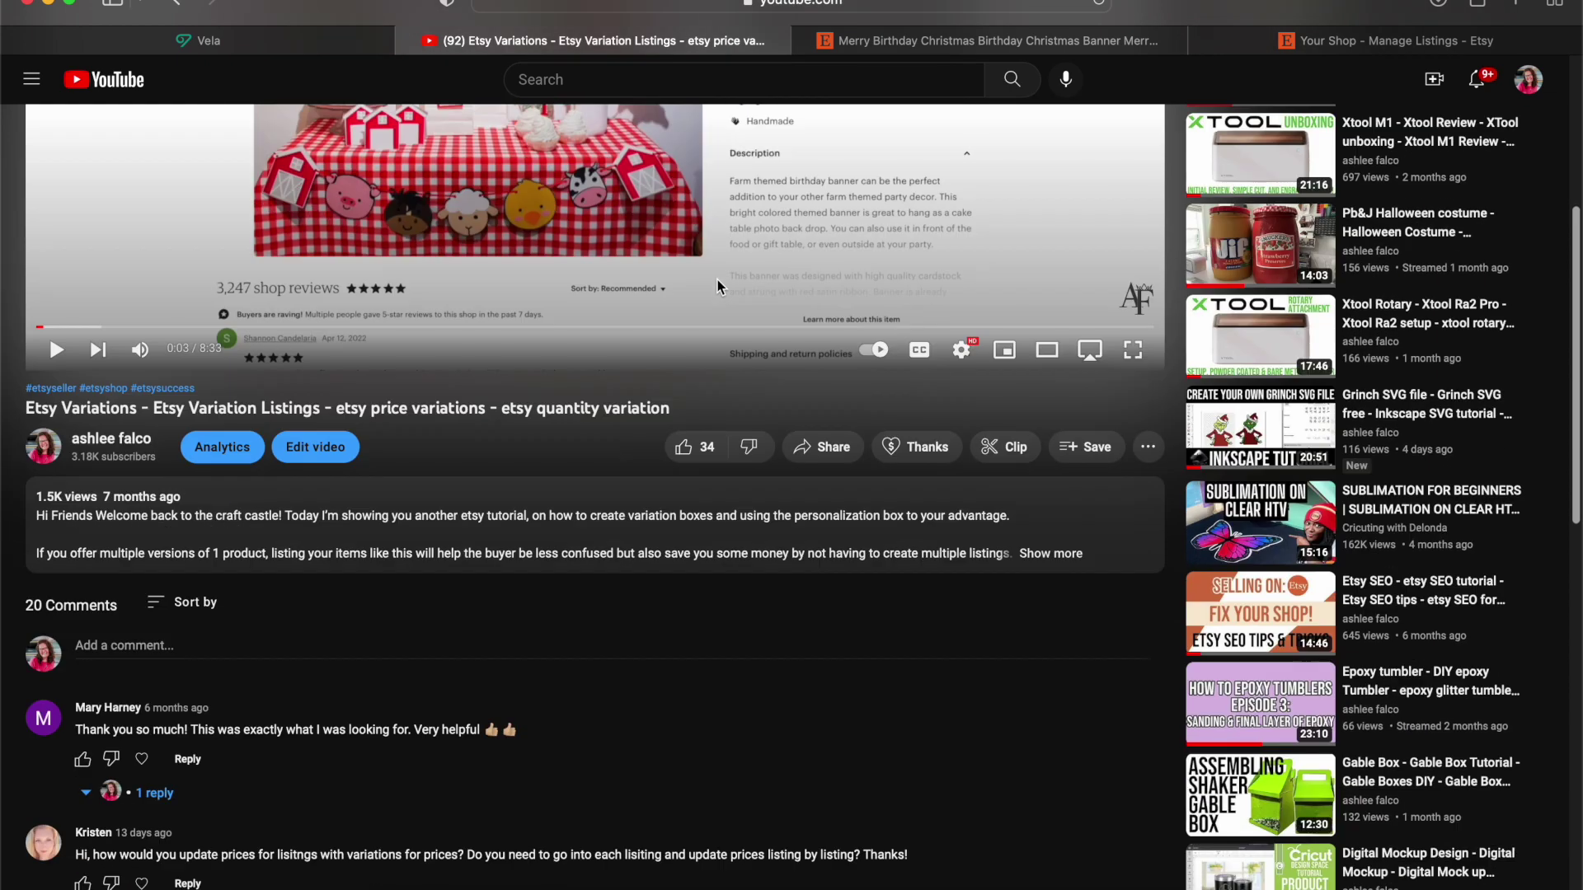
{"action": "scroll", "coordinate": [718, 287], "scroll_direction": "down", "scroll_amount": 1}
{"action": "scroll", "coordinate": [717, 287], "scroll_direction": "down", "scroll_amount": 2}
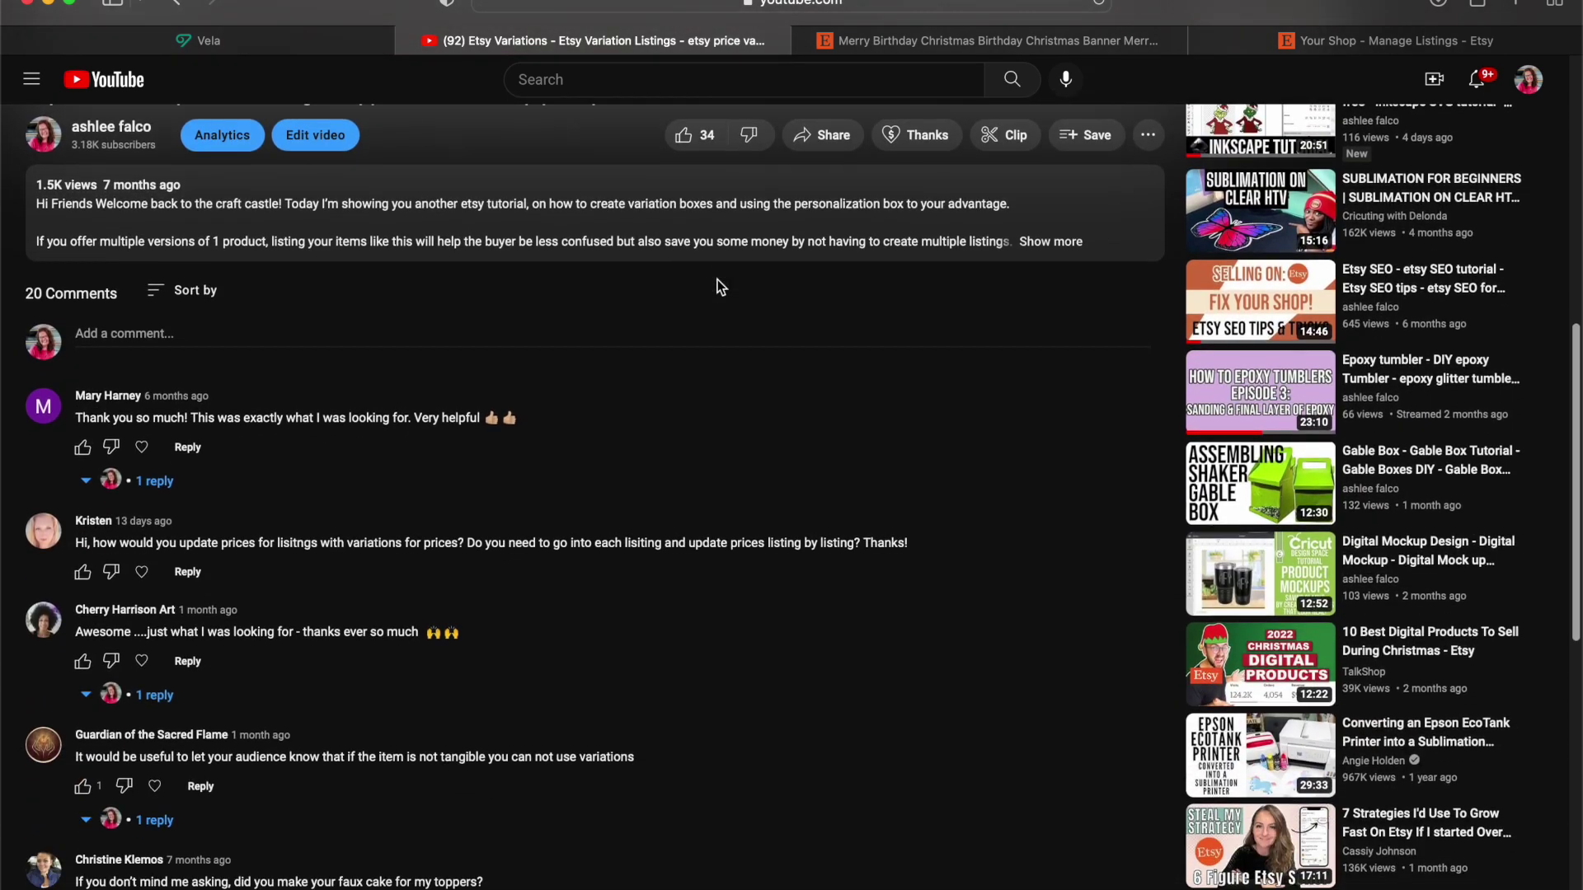
{"action": "scroll", "coordinate": [718, 288], "scroll_direction": "down", "scroll_amount": 2}
{"action": "scroll", "coordinate": [717, 287], "scroll_direction": "down", "scroll_amount": 1}
{"action": "scroll", "coordinate": [718, 287], "scroll_direction": "down", "scroll_amount": 1}
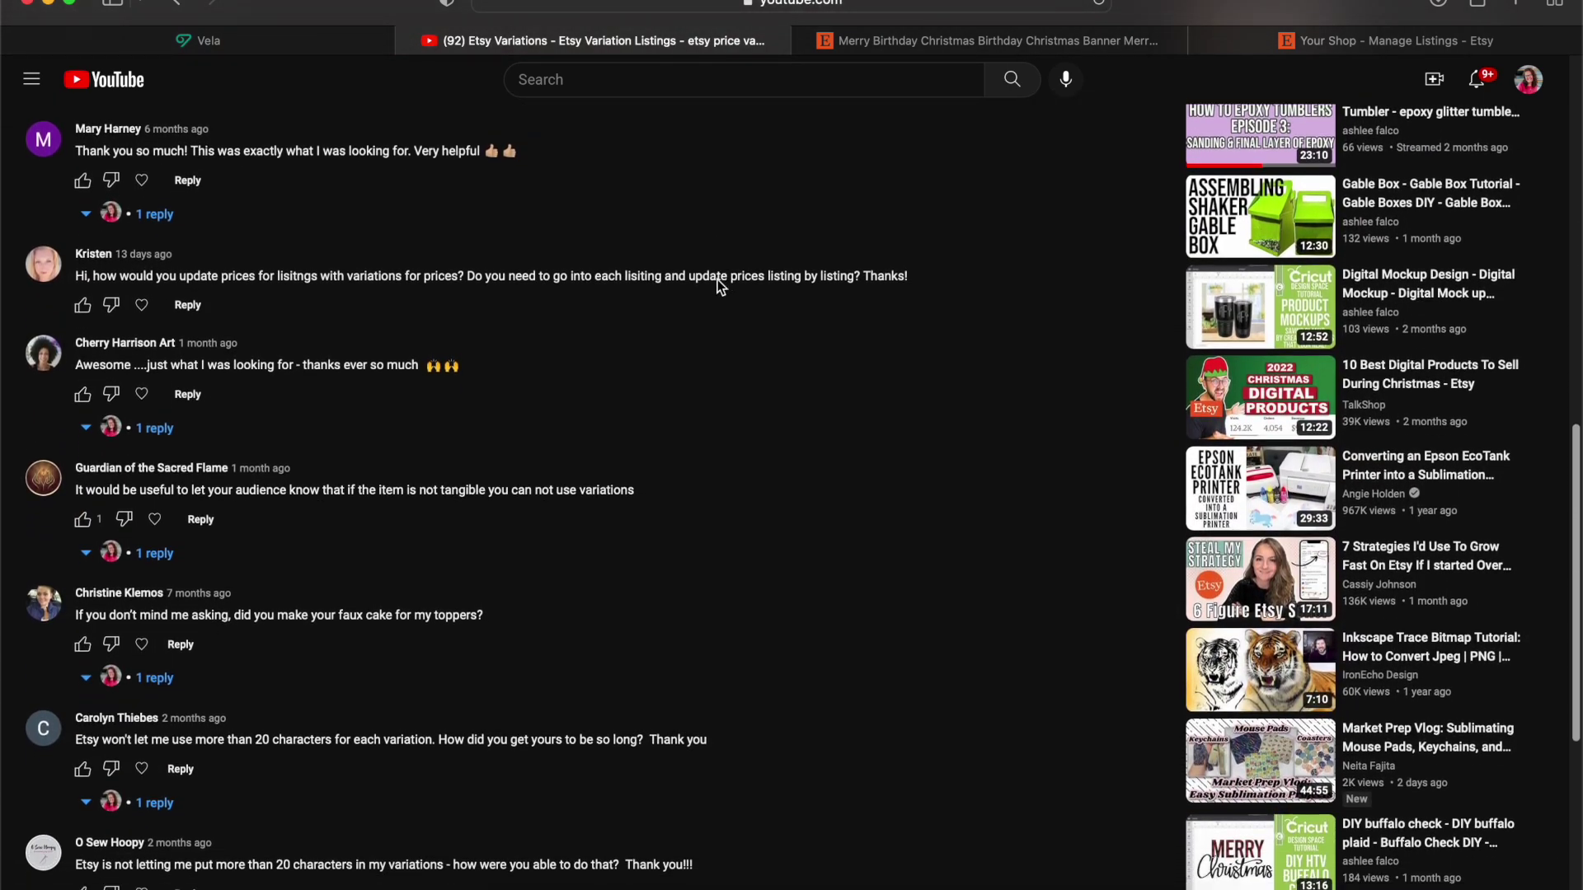
{"action": "scroll", "coordinate": [717, 287], "scroll_direction": "down", "scroll_amount": 1}
{"action": "scroll", "coordinate": [718, 288], "scroll_direction": "down", "scroll_amount": 1}
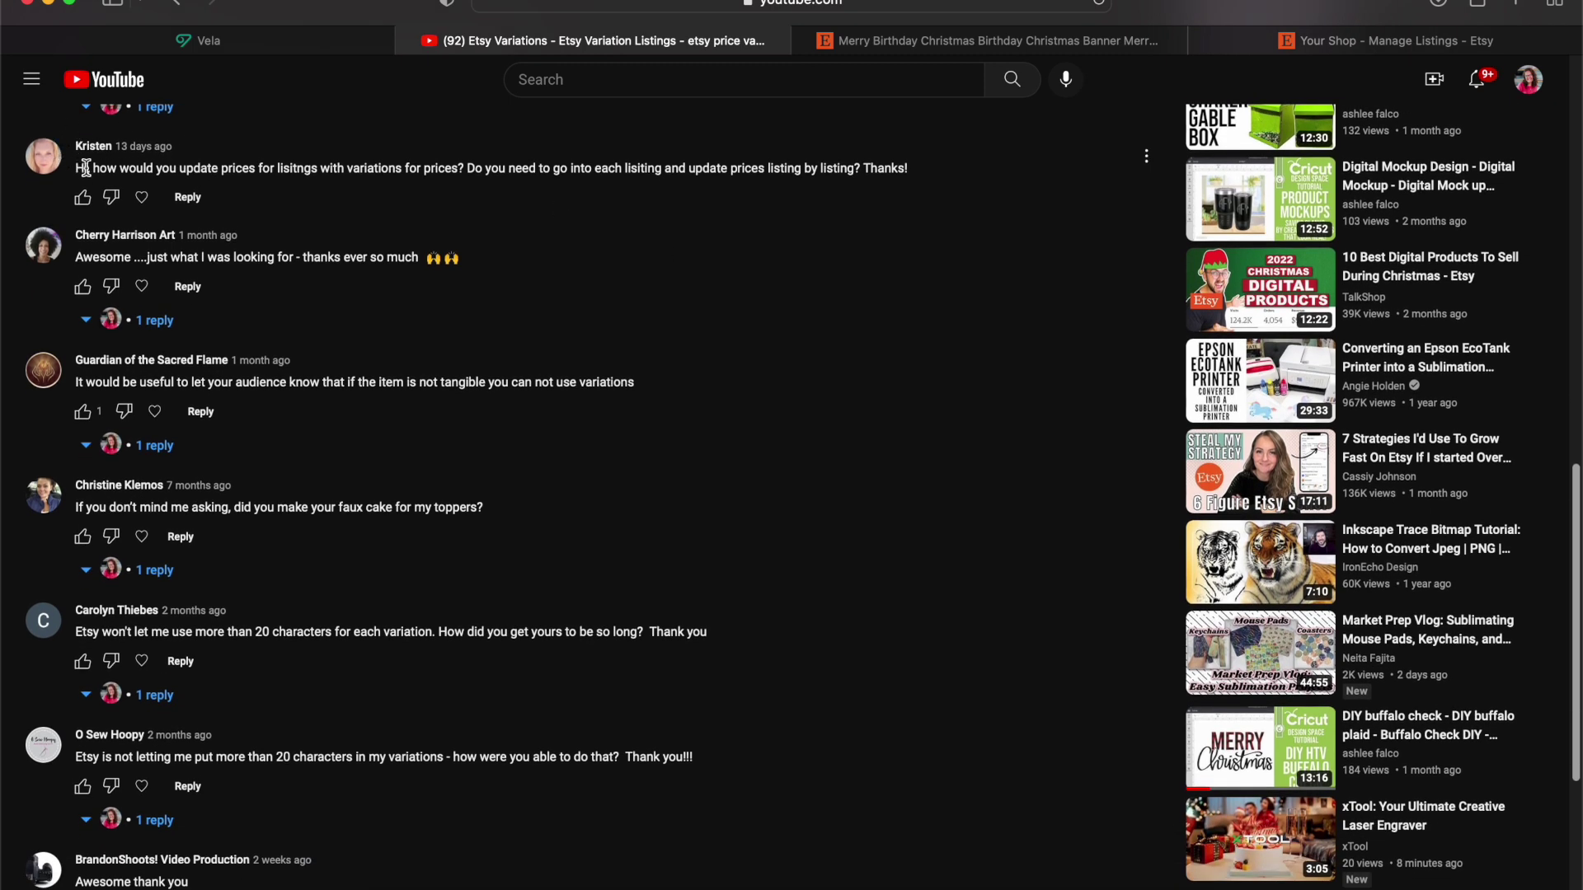
{"action": "mouse_move", "coordinate": [491, 276]}
{"action": "scroll", "coordinate": [840, 443], "scroll_direction": "down", "scroll_amount": 2}
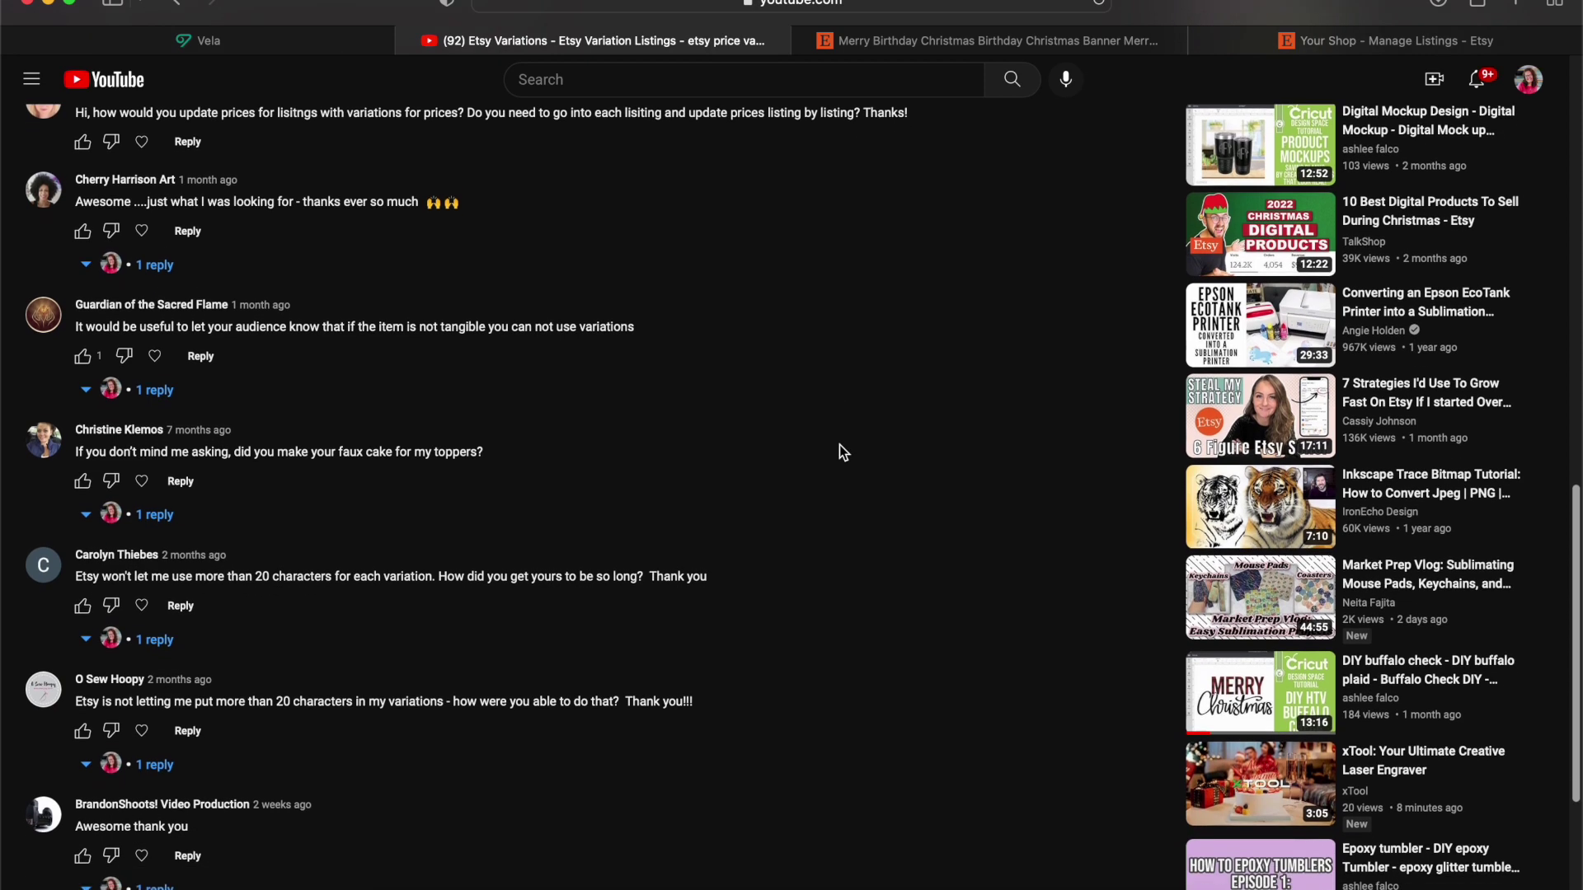
{"action": "scroll", "coordinate": [840, 444], "scroll_direction": "down", "scroll_amount": 2}
{"action": "scroll", "coordinate": [839, 452], "scroll_direction": "down", "scroll_amount": 1}
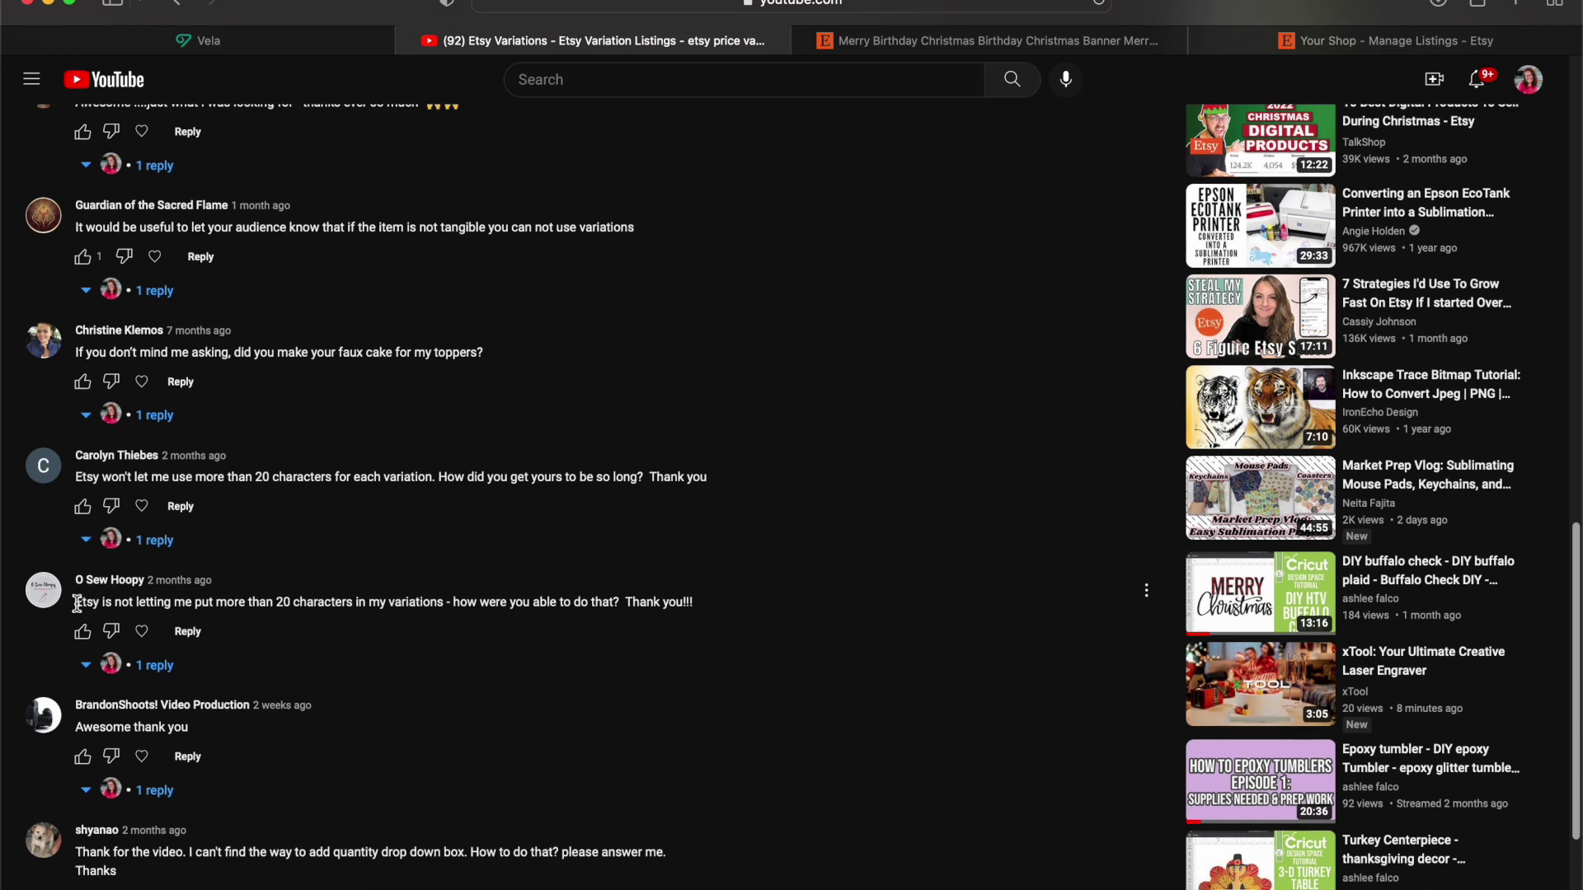
{"action": "left_click_drag", "start_coordinate": [78, 602], "coordinate": [418, 619]}
{"action": "left_click_drag", "start_coordinate": [418, 619], "coordinate": [692, 605]}
{"action": "scroll", "coordinate": [600, 219], "scroll_direction": "up", "scroll_amount": 3}
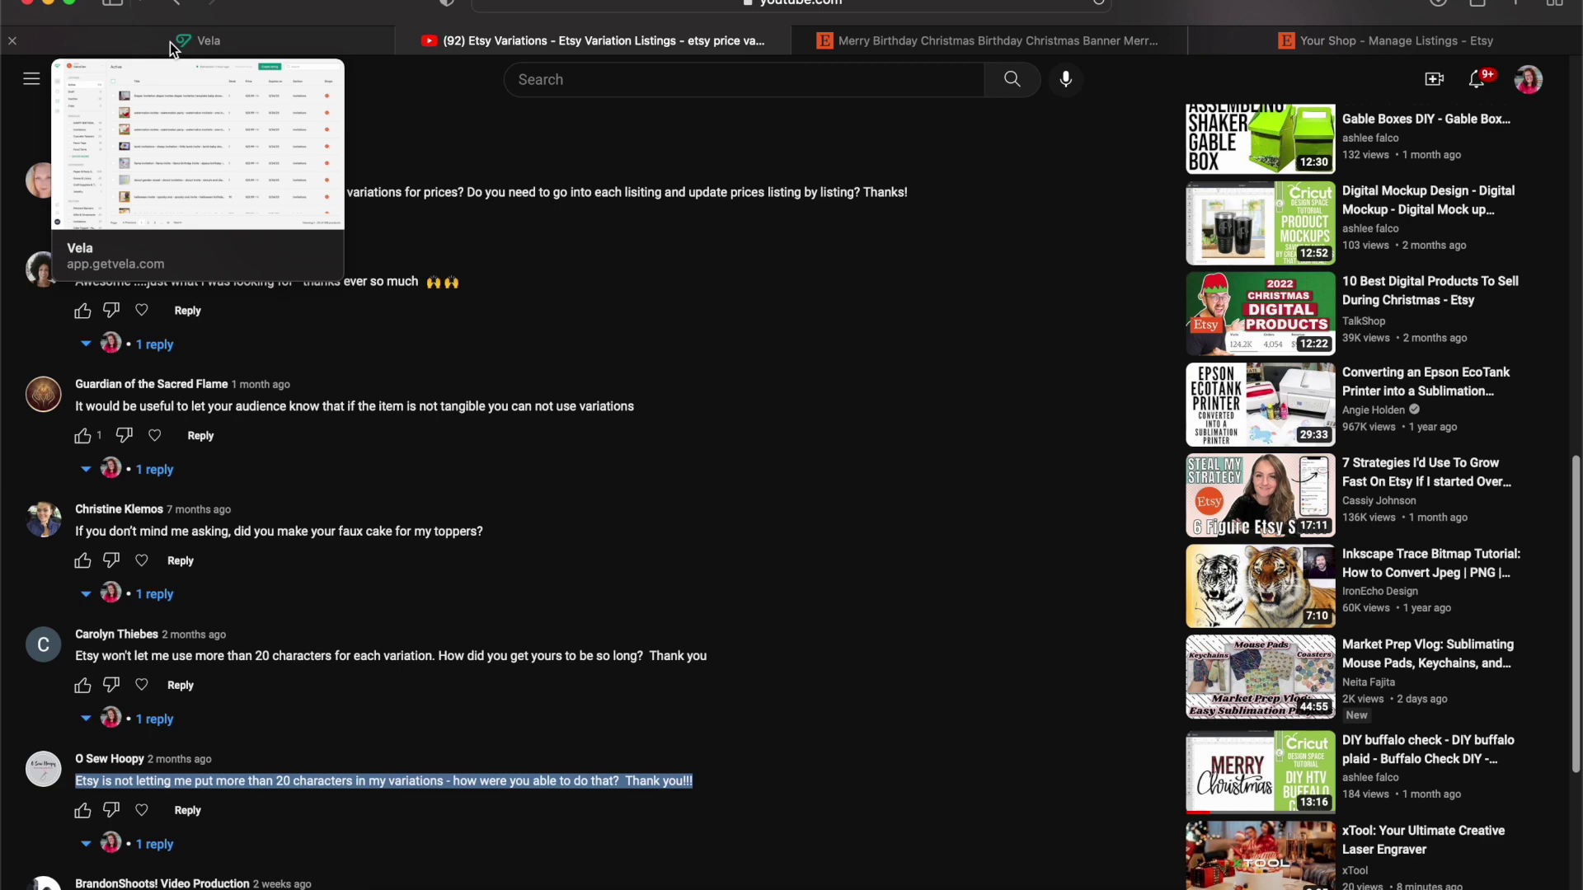
Step: View the FalcoClan shop's 318 Vela listings, then return to the Merry Birthday Christmas banner
{"action": "left_click", "coordinate": [170, 43]}
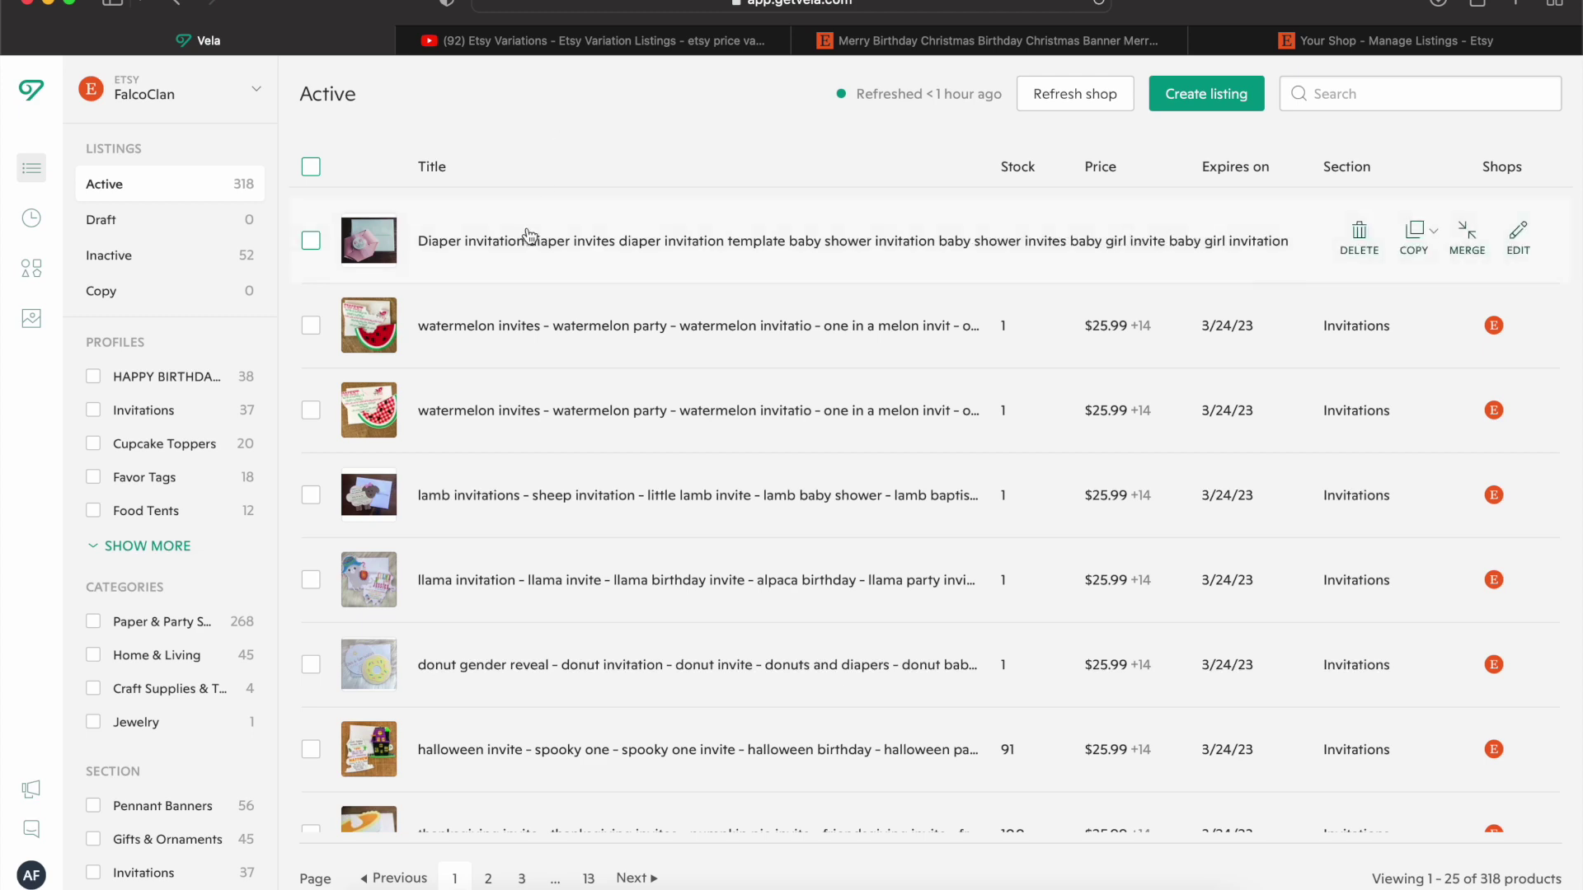
{"action": "left_click", "coordinate": [887, 41]}
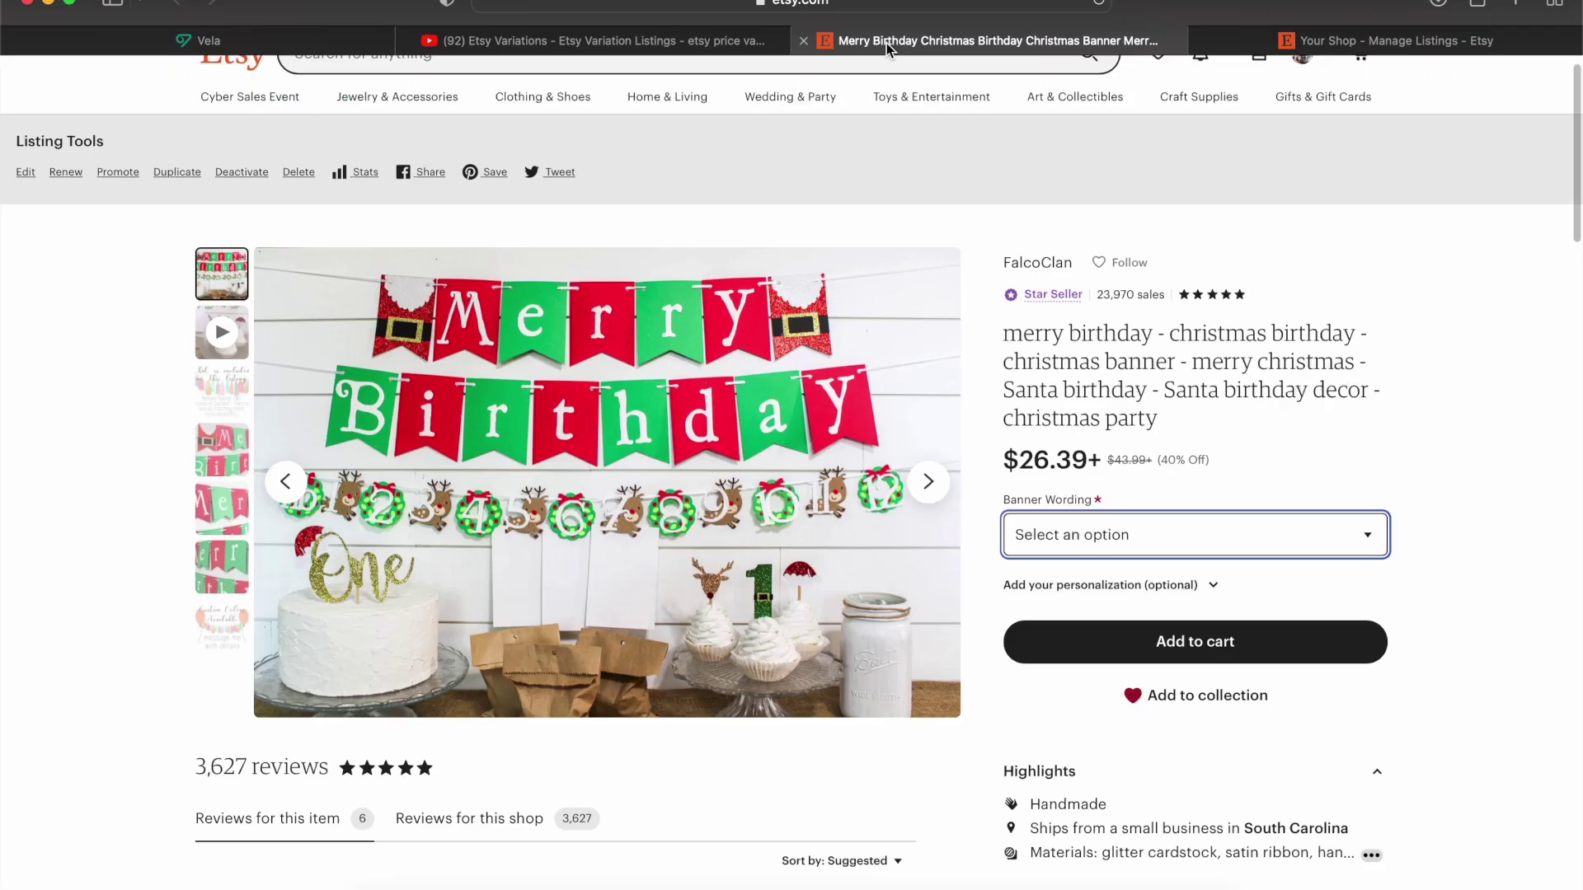
Step: Compare the long Banner Wording options, glance at Manage Listings, and return to the banner
{"action": "left_click", "coordinate": [1064, 531]}
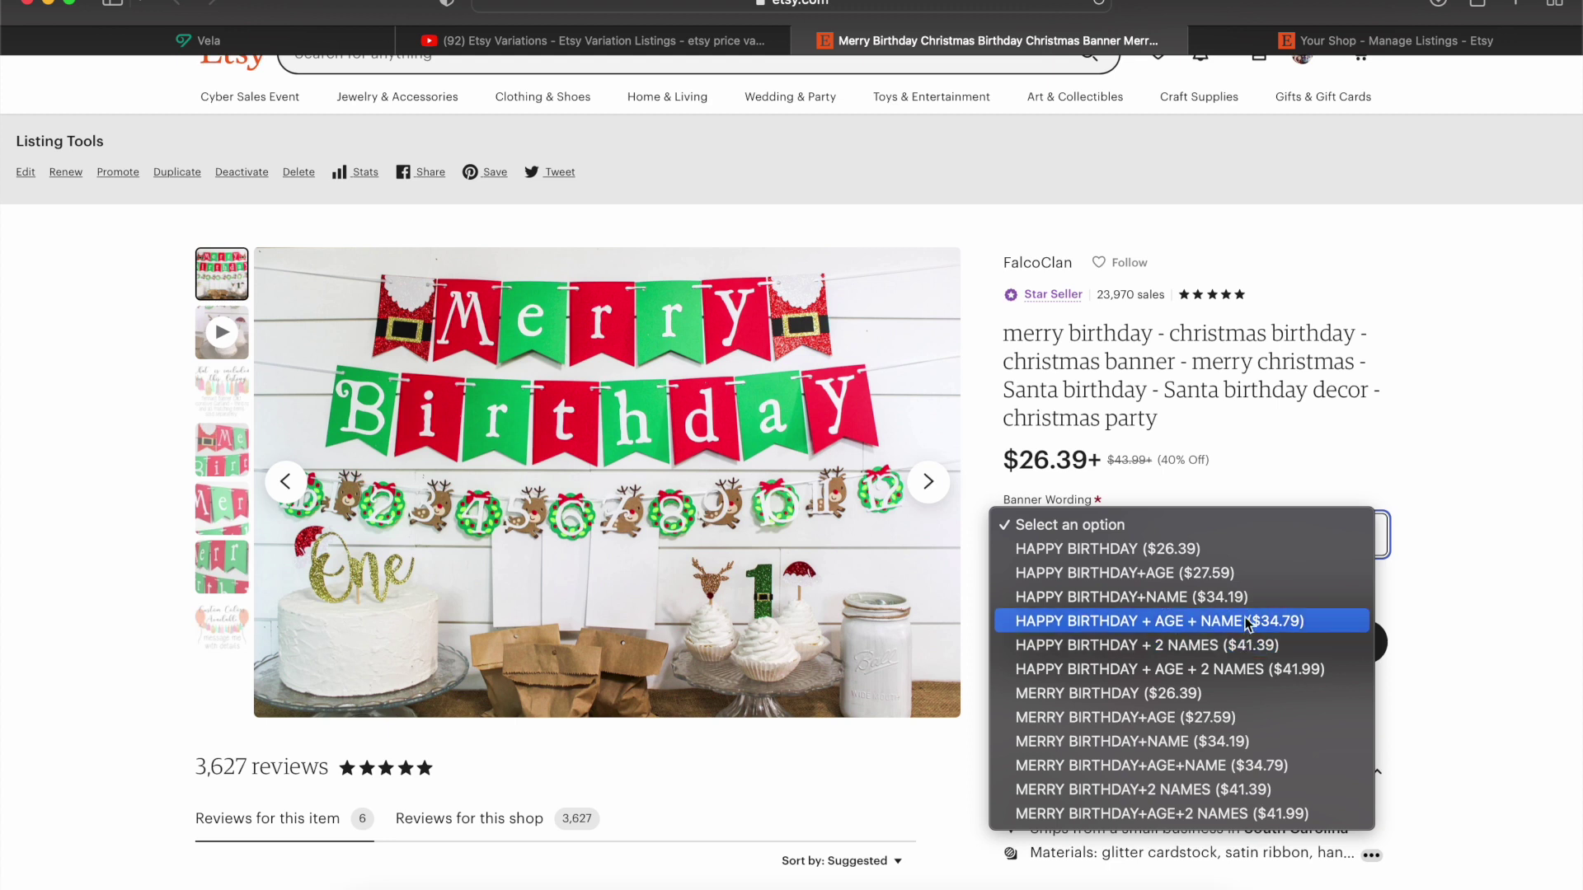
{"action": "left_click", "coordinate": [1159, 95]}
{"action": "left_click", "coordinate": [1279, 44]}
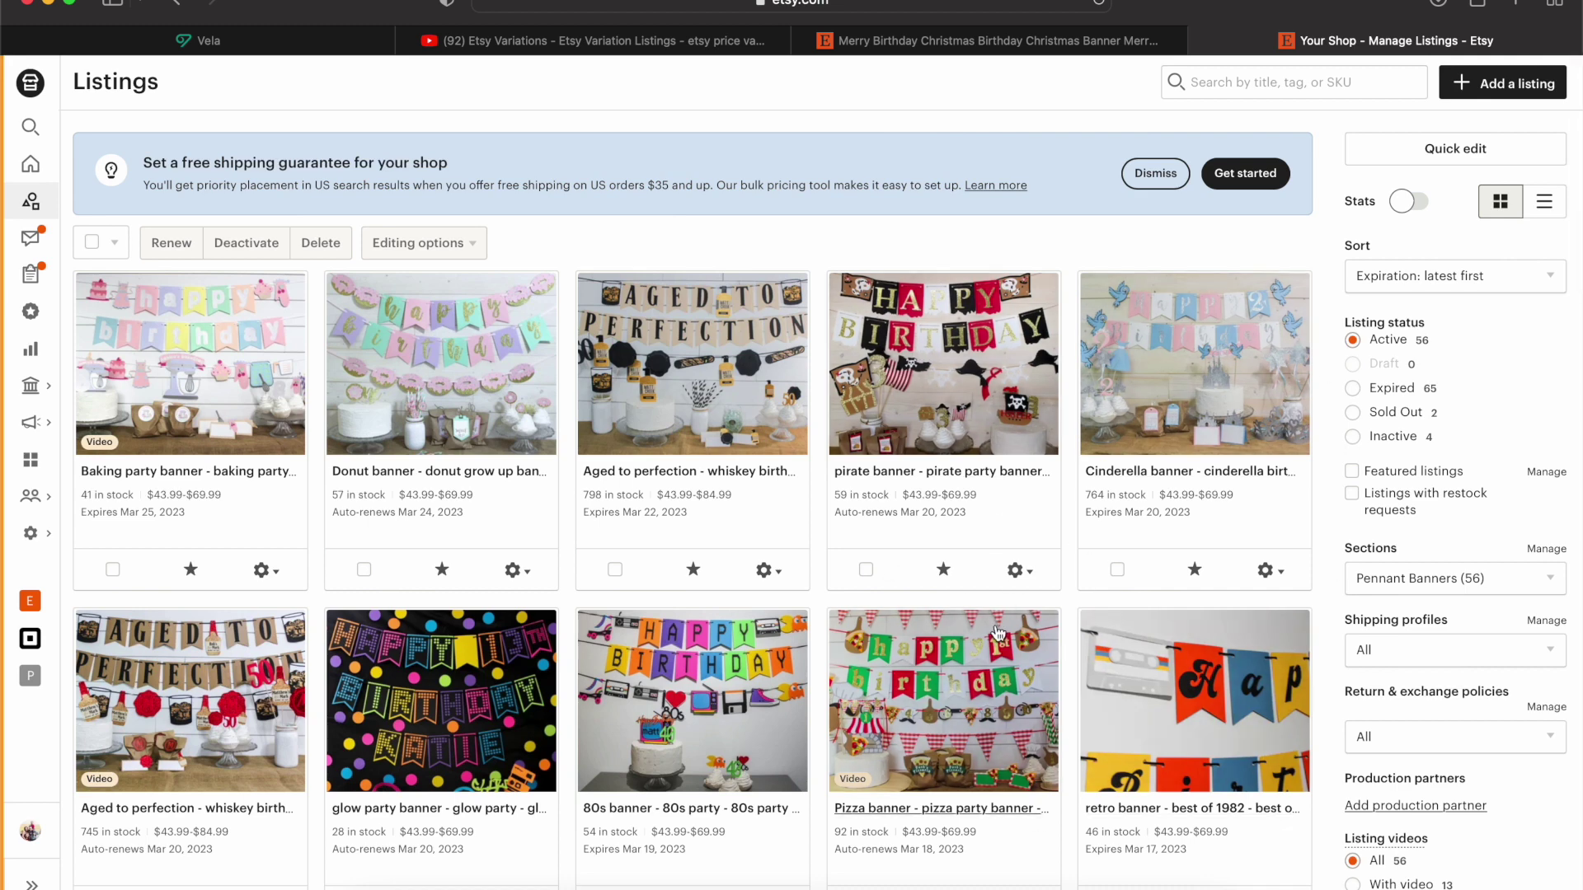
{"action": "left_click", "coordinate": [906, 40]}
Step: Recheck the wording options, clear the YouTube comment highlight, and go to Manage Listings
{"action": "left_click", "coordinate": [1084, 532]}
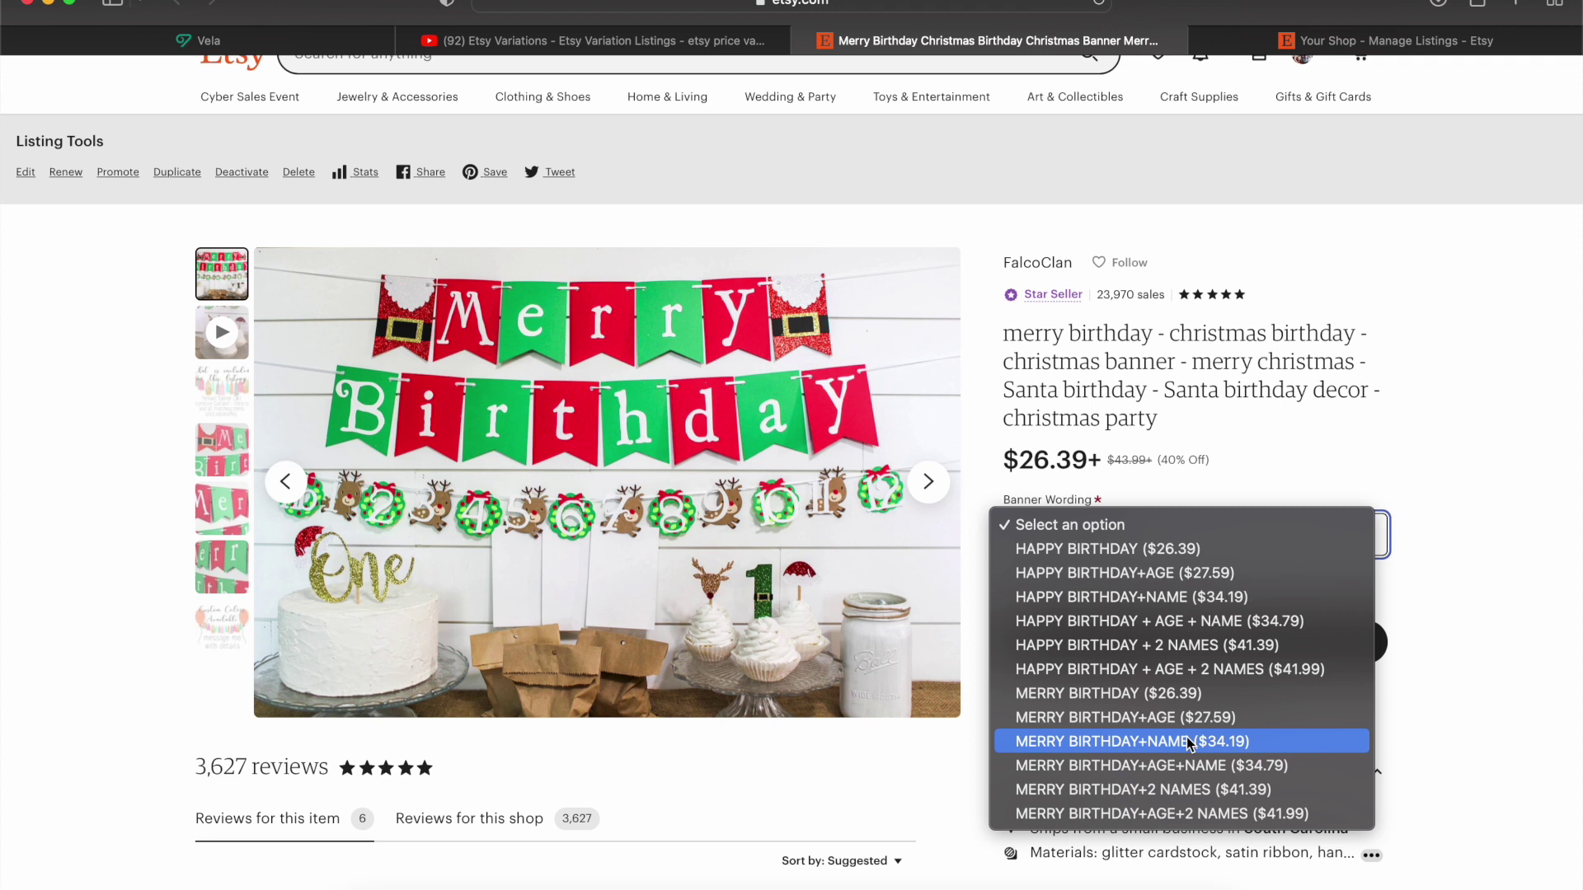
{"action": "left_click", "coordinate": [627, 40]}
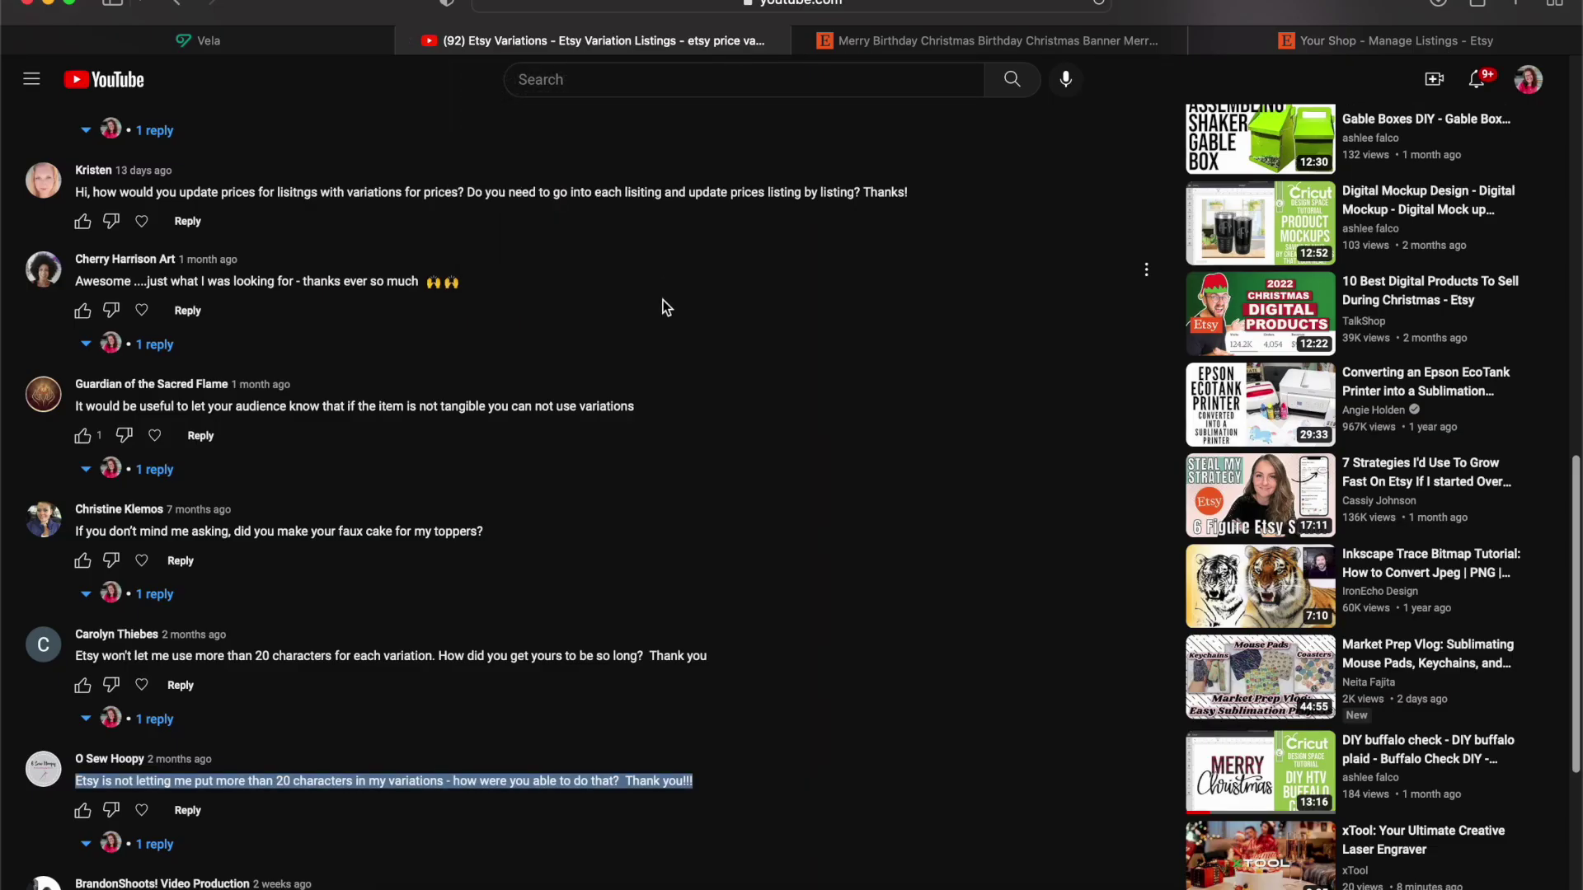
{"action": "scroll", "coordinate": [661, 306], "scroll_direction": "down", "scroll_amount": 1}
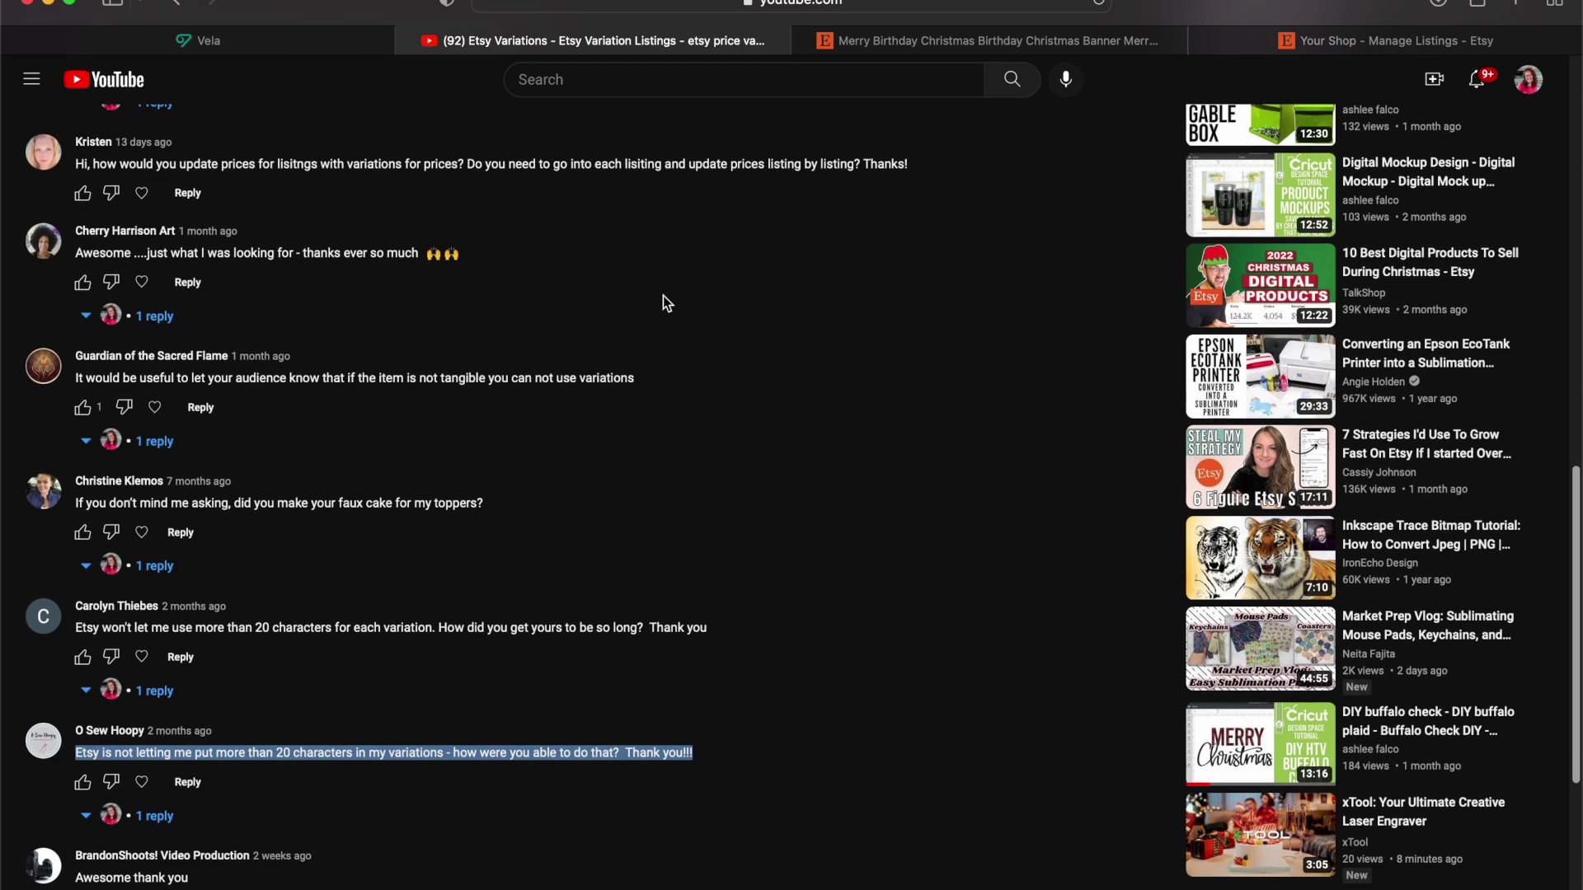
{"action": "left_click", "coordinate": [96, 167]}
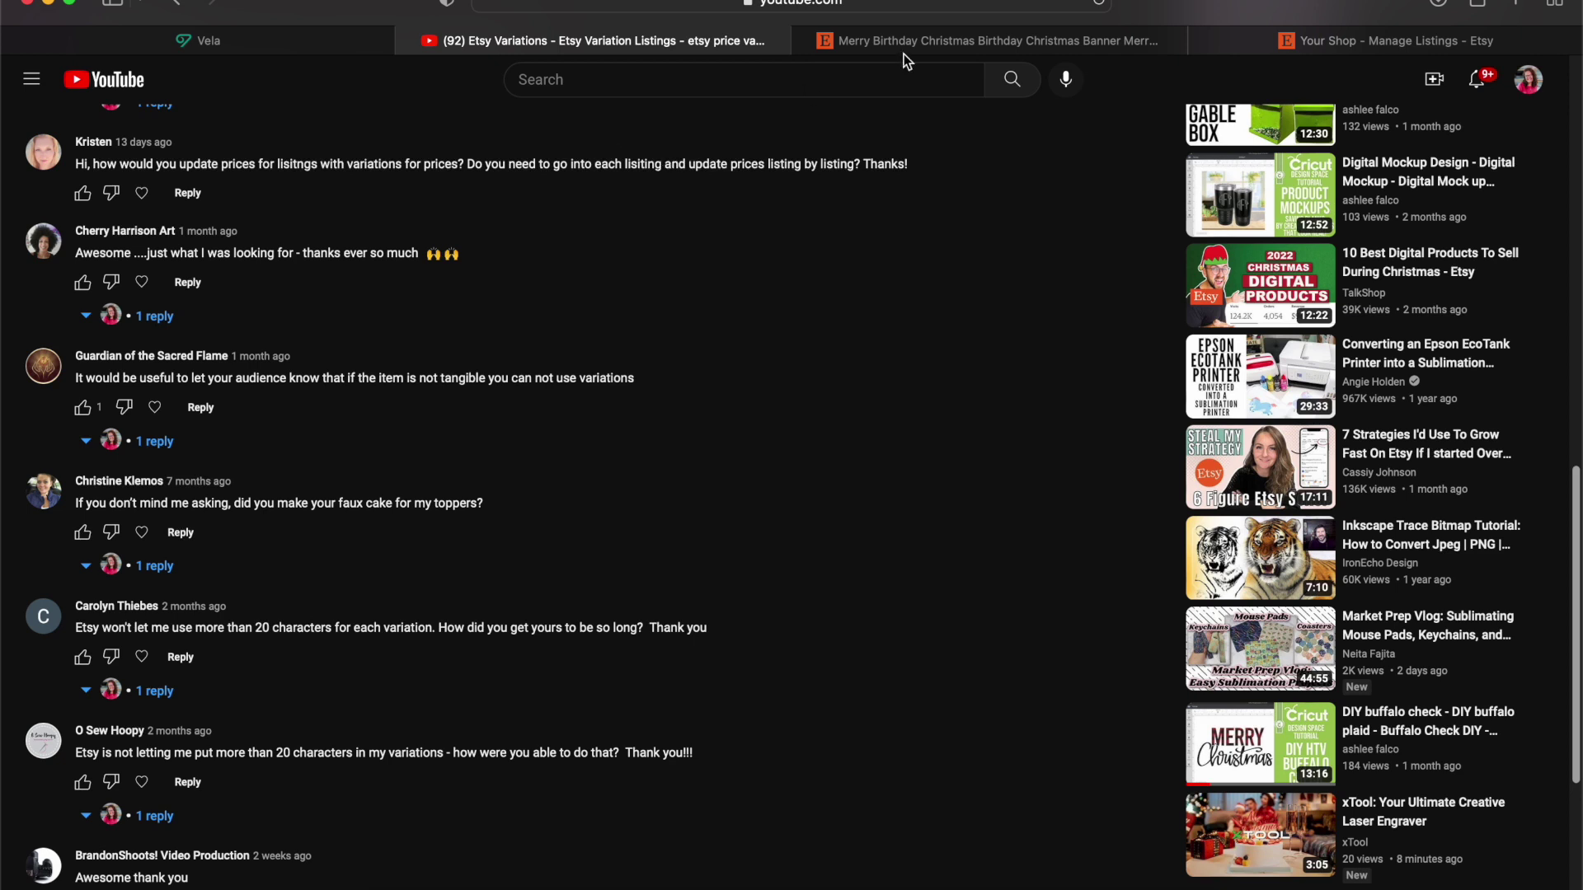
{"action": "mouse_move", "coordinate": [847, 164]}
{"action": "left_click", "coordinate": [1272, 39]}
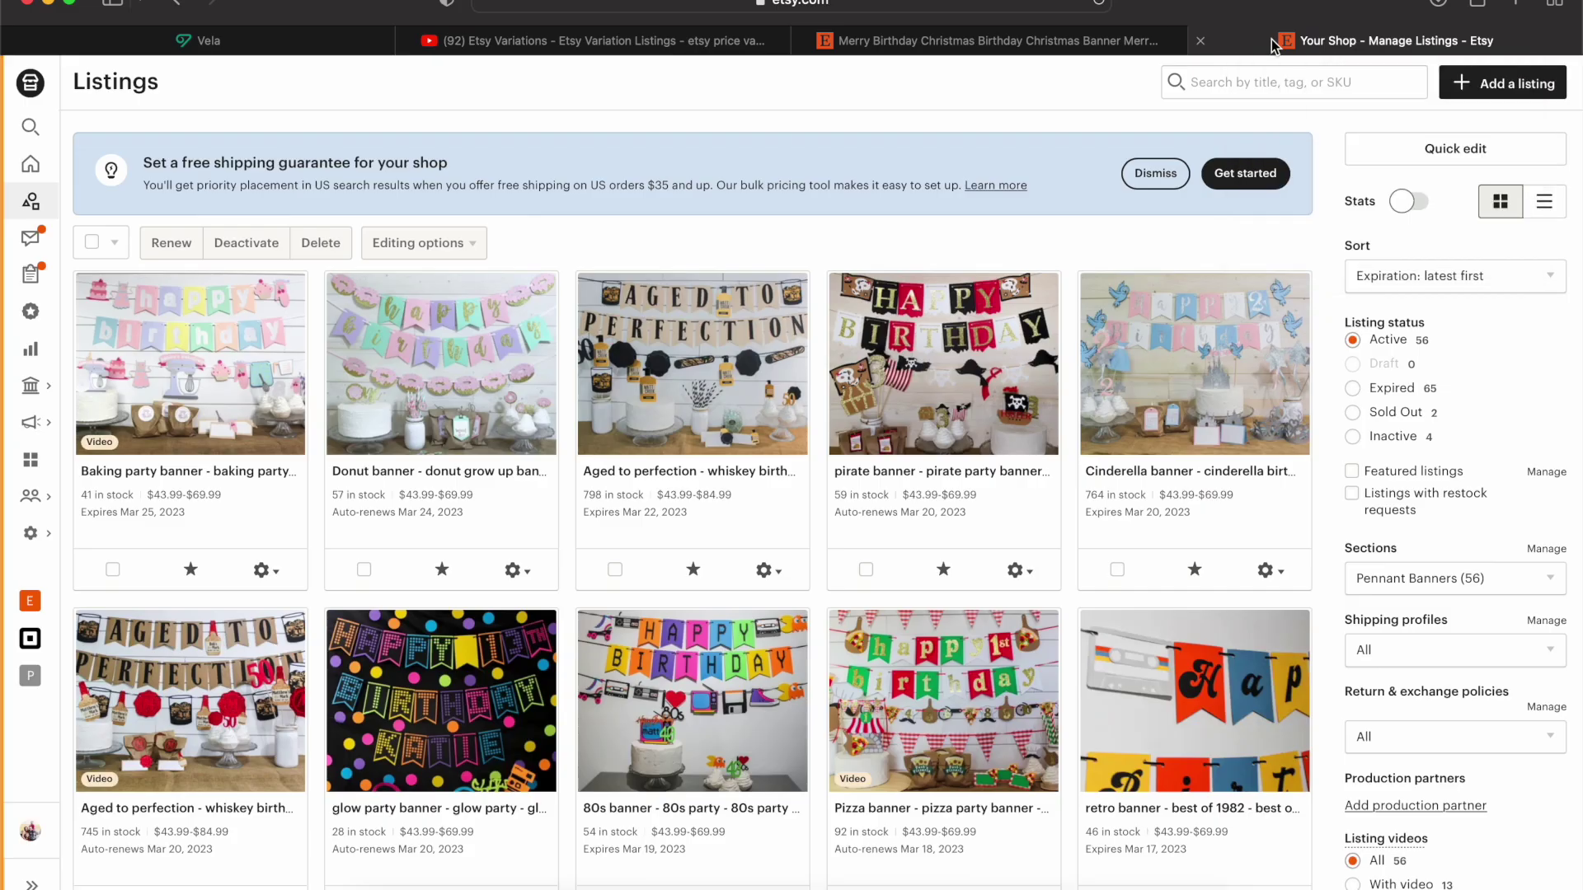
Step: Review the Cinderella banner's six wording prices ($43.99–$69.99), then show the shop's listing sections
{"action": "left_click", "coordinate": [1196, 382]}
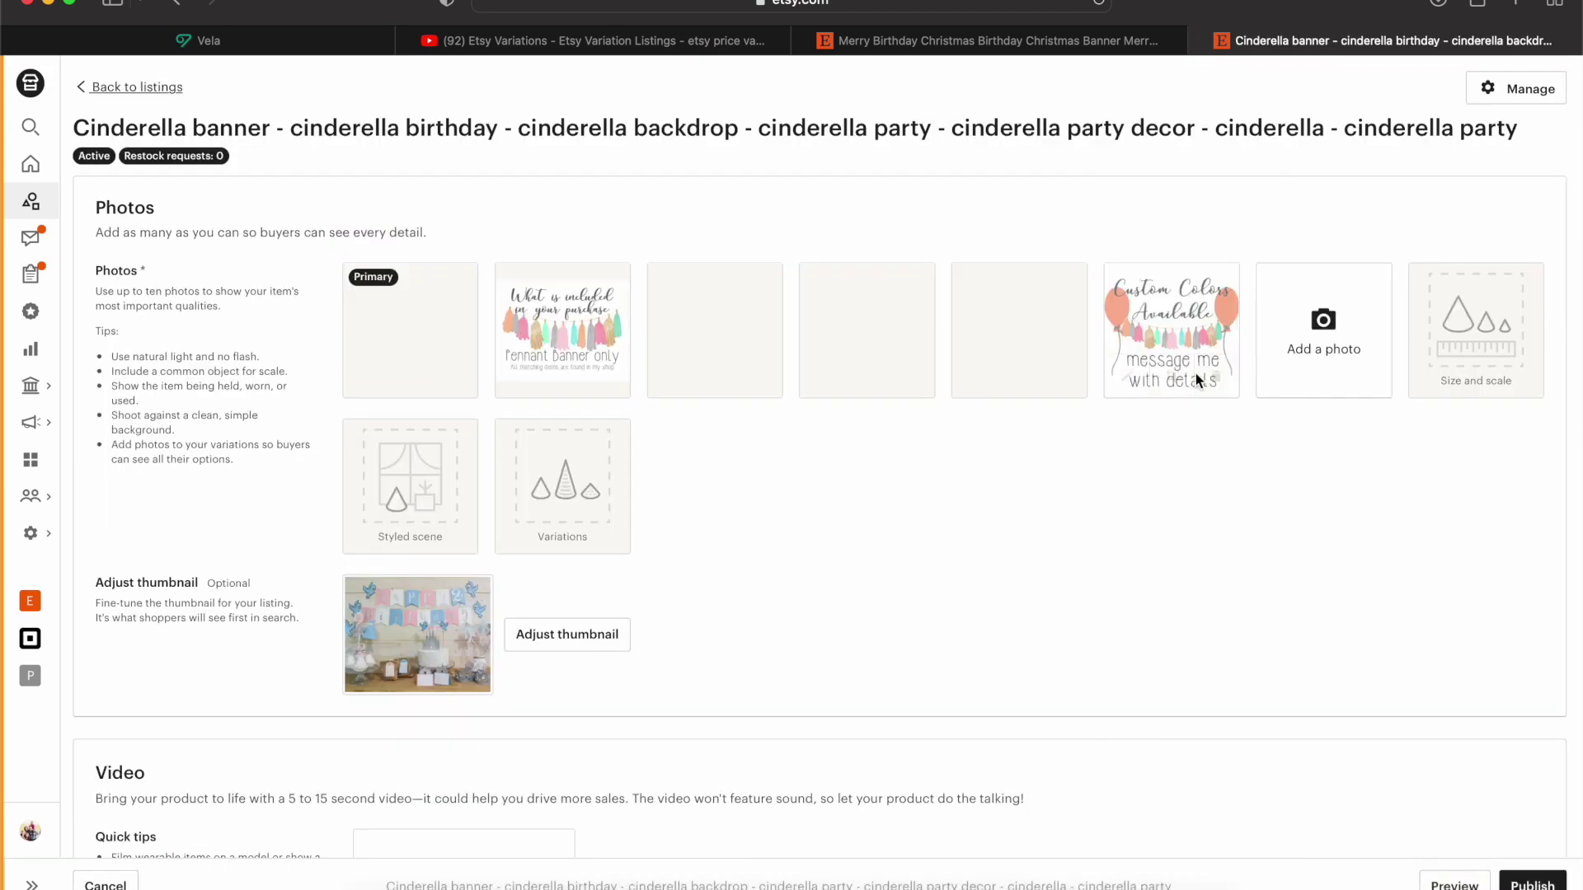
{"action": "scroll", "coordinate": [1185, 447], "scroll_direction": "down", "scroll_amount": 5}
{"action": "scroll", "coordinate": [1184, 456], "scroll_direction": "down", "scroll_amount": 10}
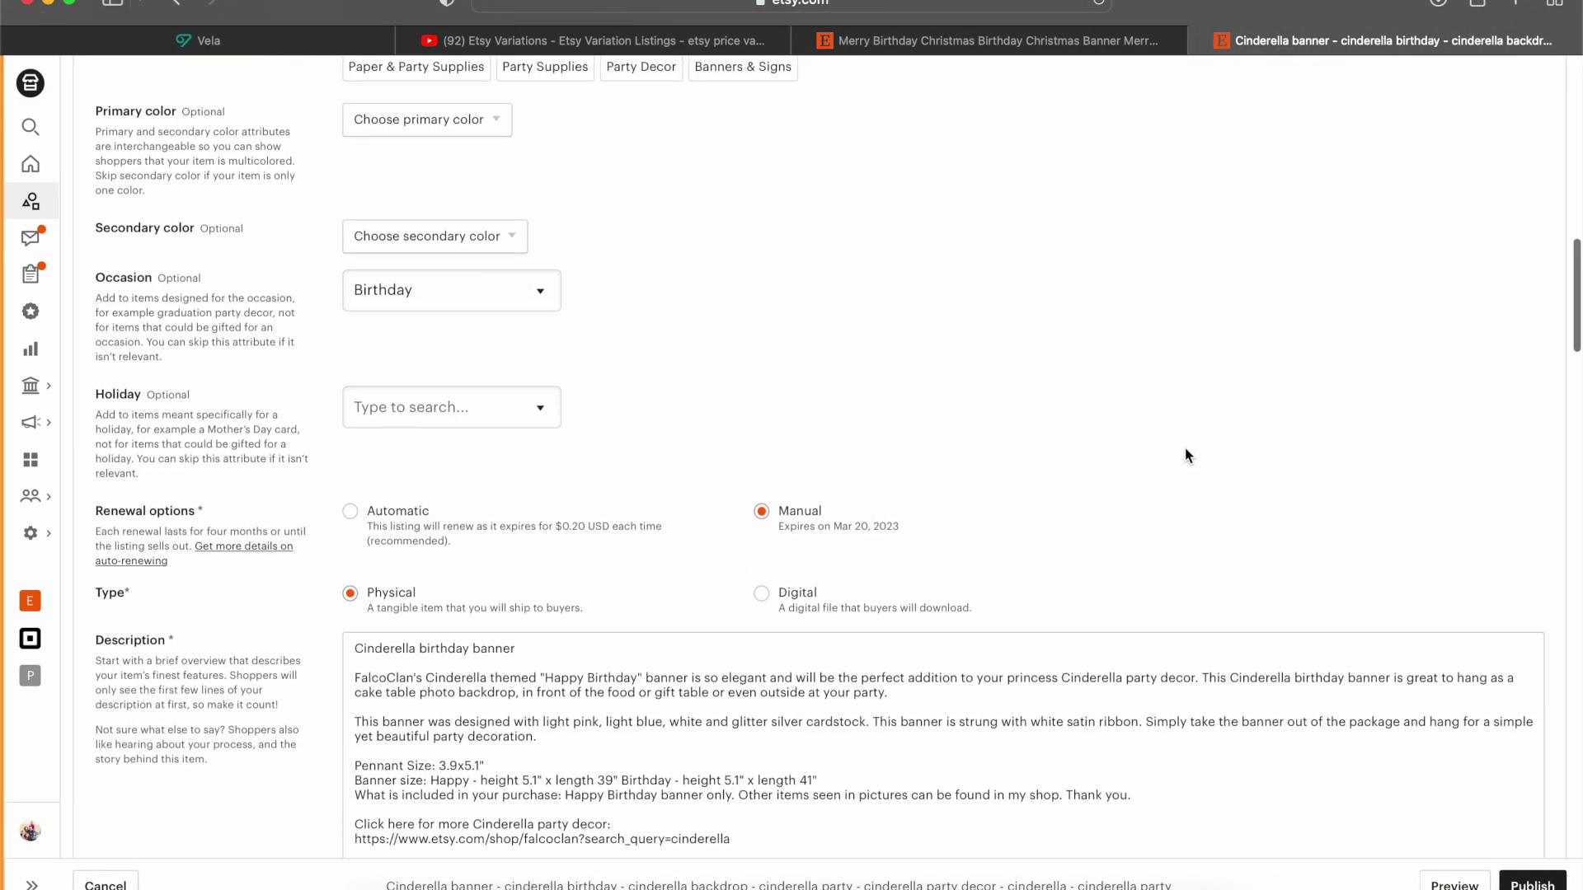
{"action": "scroll", "coordinate": [1184, 455], "scroll_direction": "down", "scroll_amount": 5}
{"action": "scroll", "coordinate": [1185, 455], "scroll_direction": "down", "scroll_amount": 10}
{"action": "scroll", "coordinate": [1185, 455], "scroll_direction": "down", "scroll_amount": 2}
{"action": "scroll", "coordinate": [1198, 500], "scroll_direction": "down", "scroll_amount": 5}
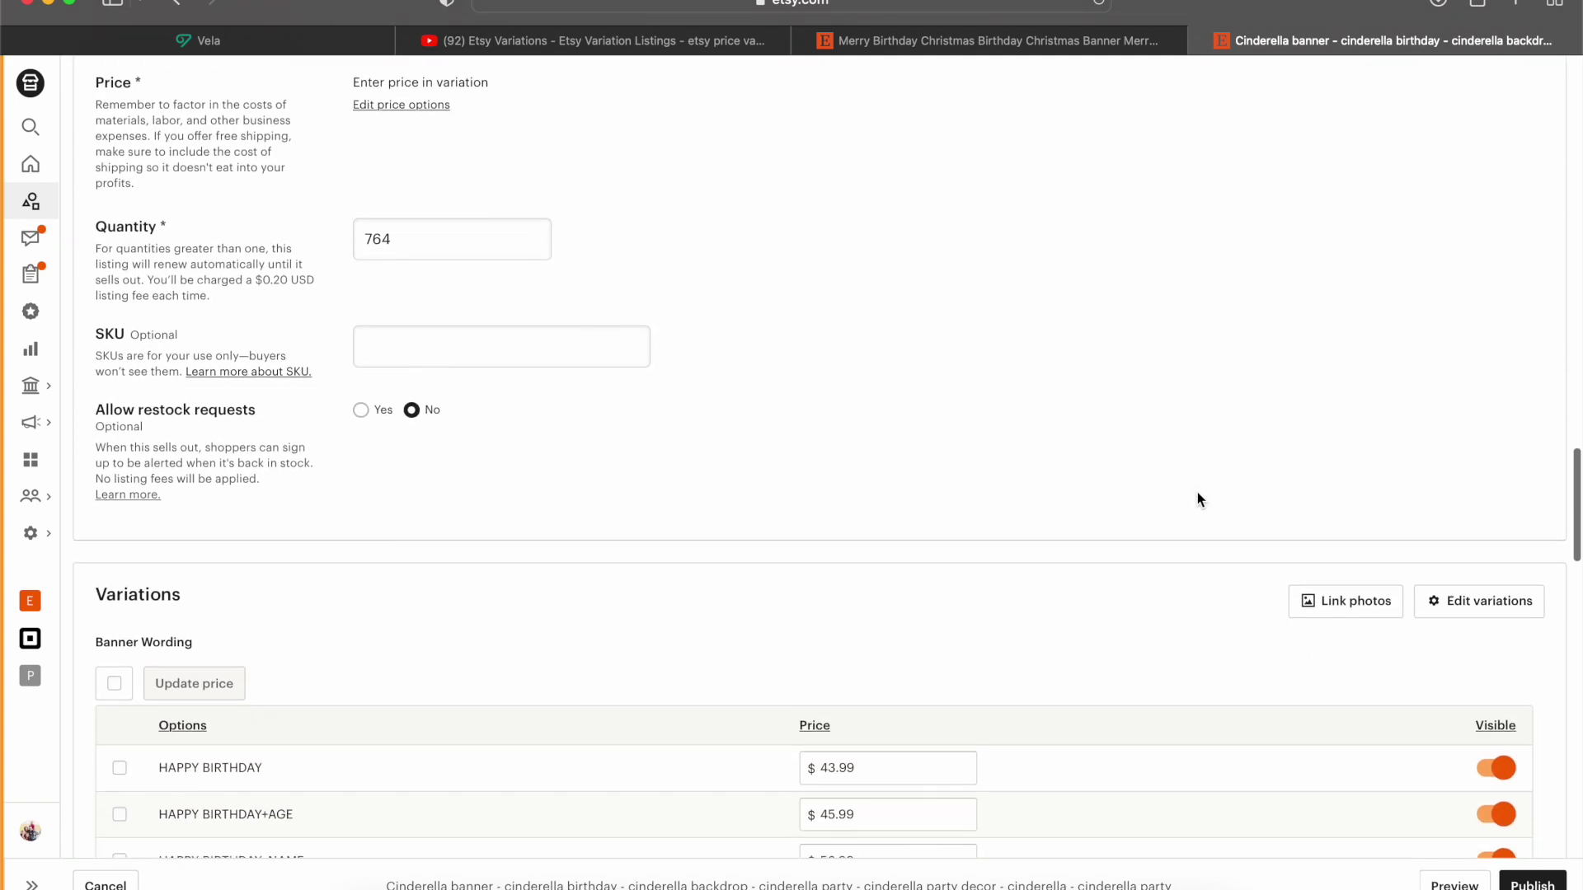
{"action": "scroll", "coordinate": [1198, 500], "scroll_direction": "down", "scroll_amount": 5}
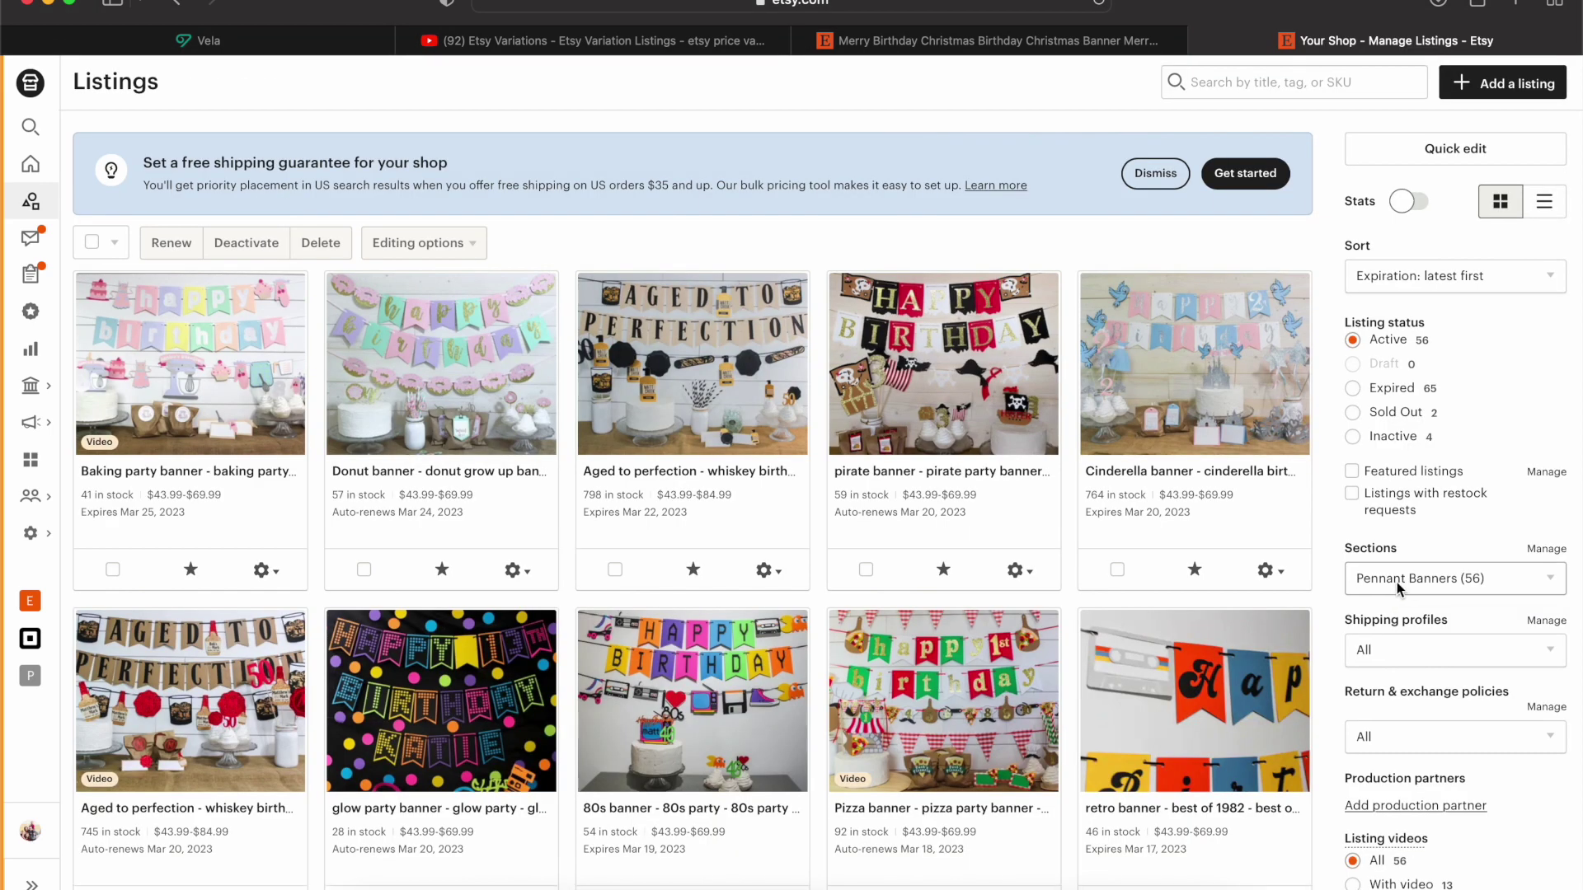
{"action": "left_click", "coordinate": [1396, 581]}
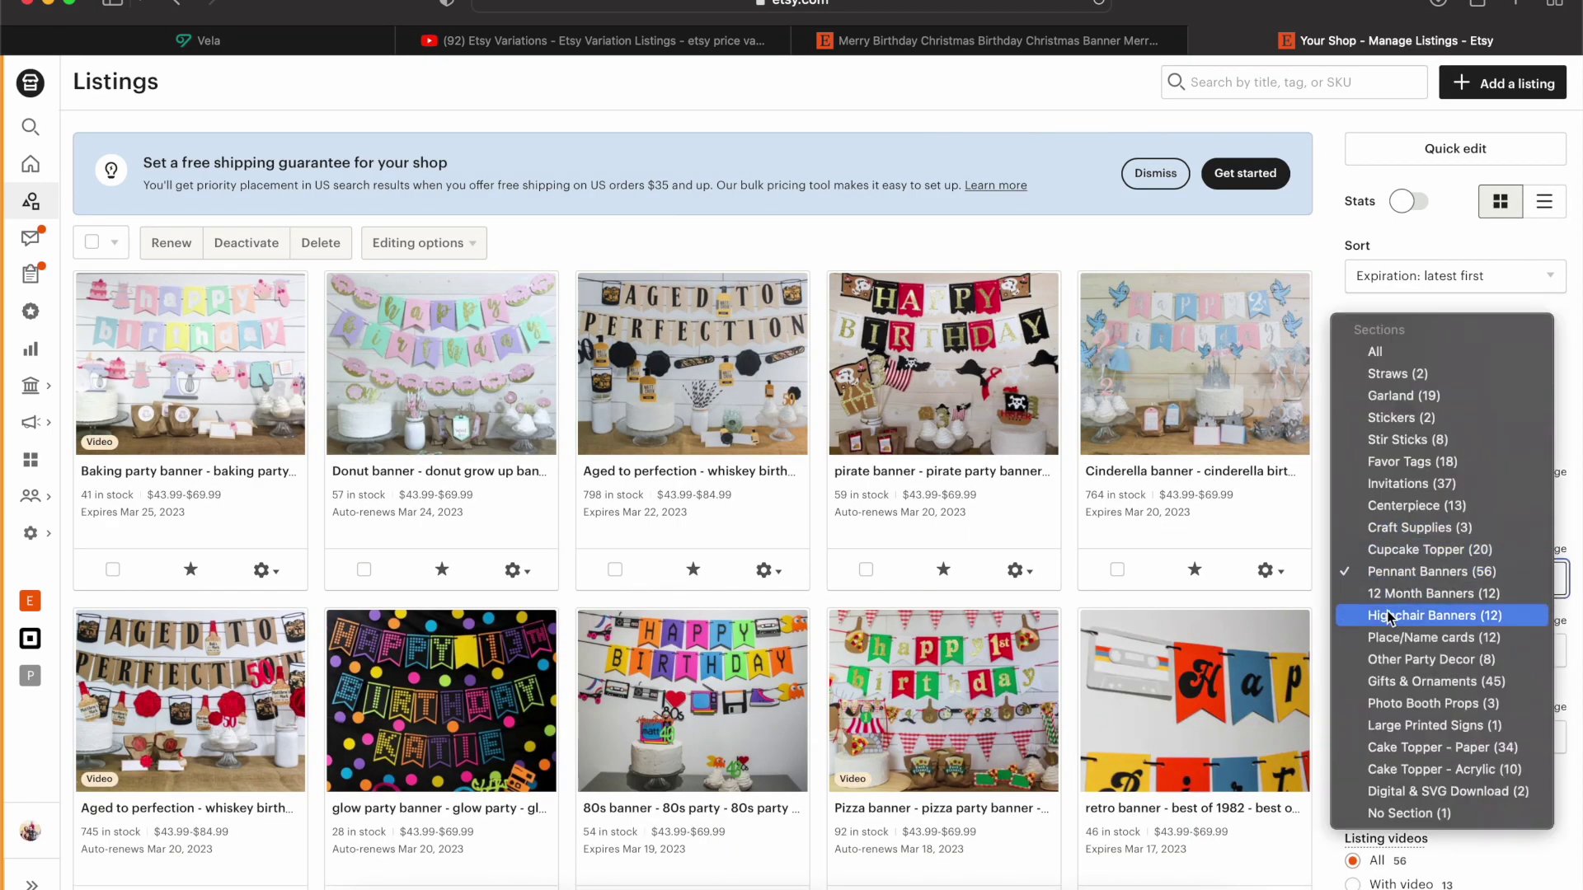
Step: Filter to Cake Topper - Paper, select its 34 listings, and preview bulk price modes unapplied
{"action": "left_click", "coordinate": [1398, 747]}
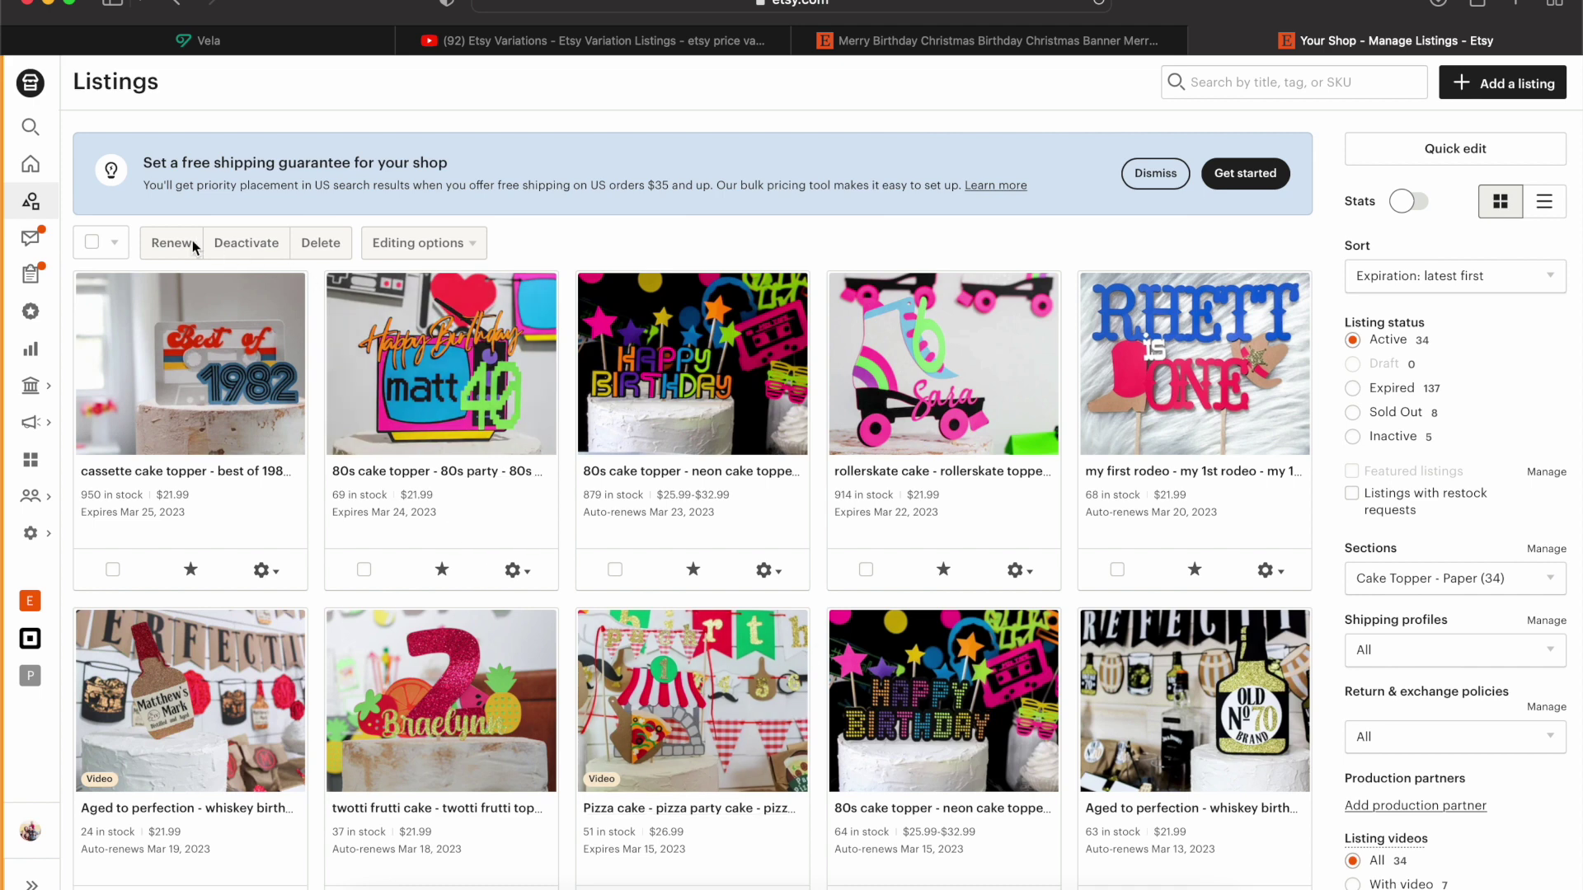
{"action": "left_click", "coordinate": [92, 242]}
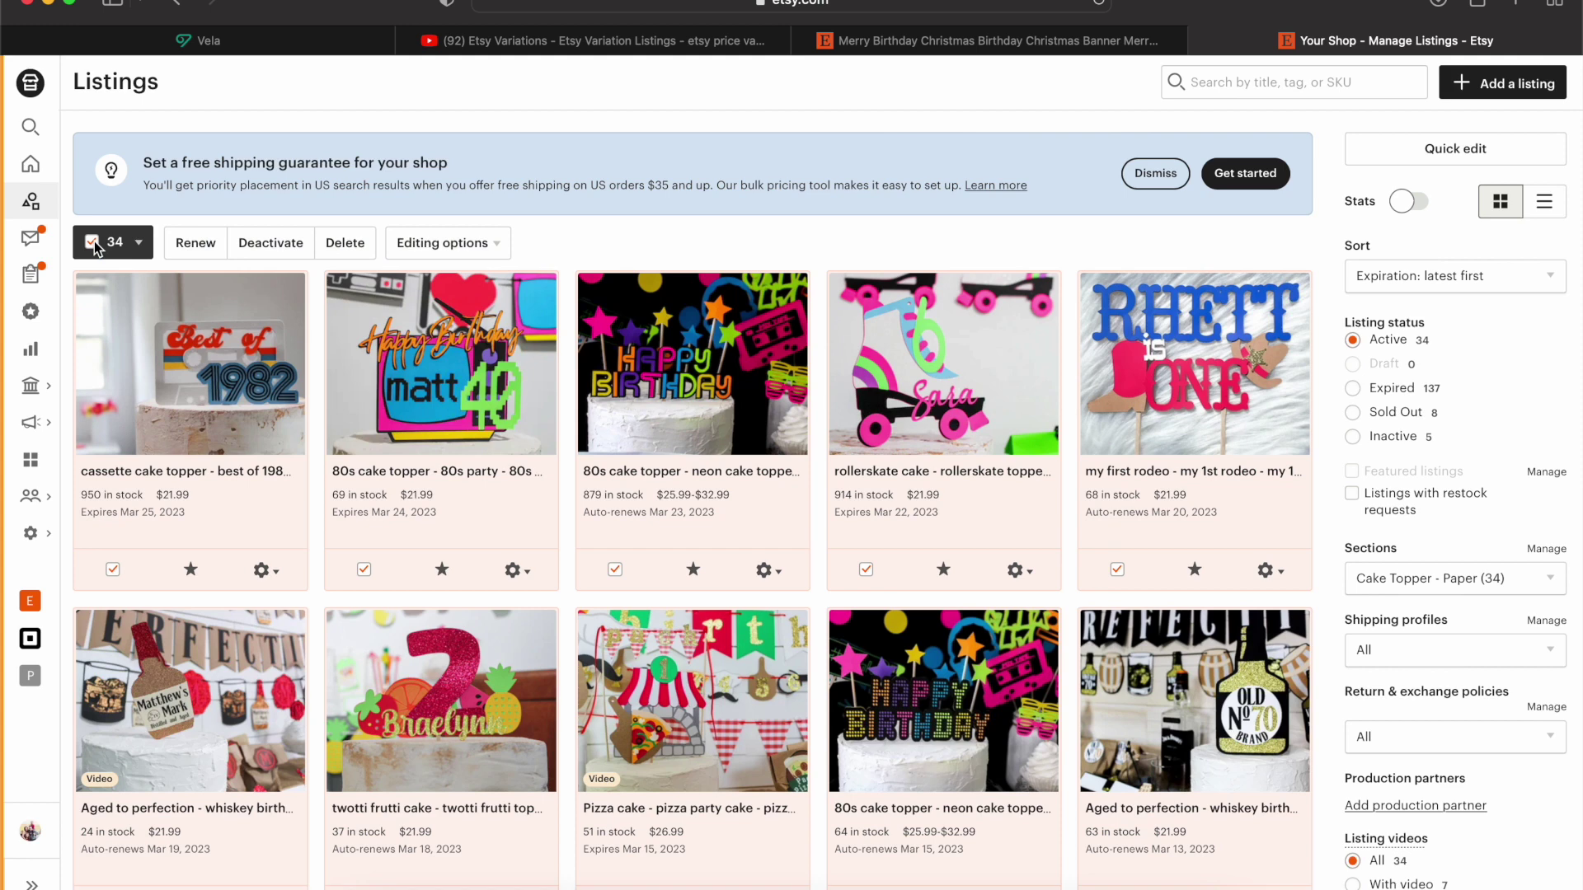
{"action": "left_click", "coordinate": [448, 247]}
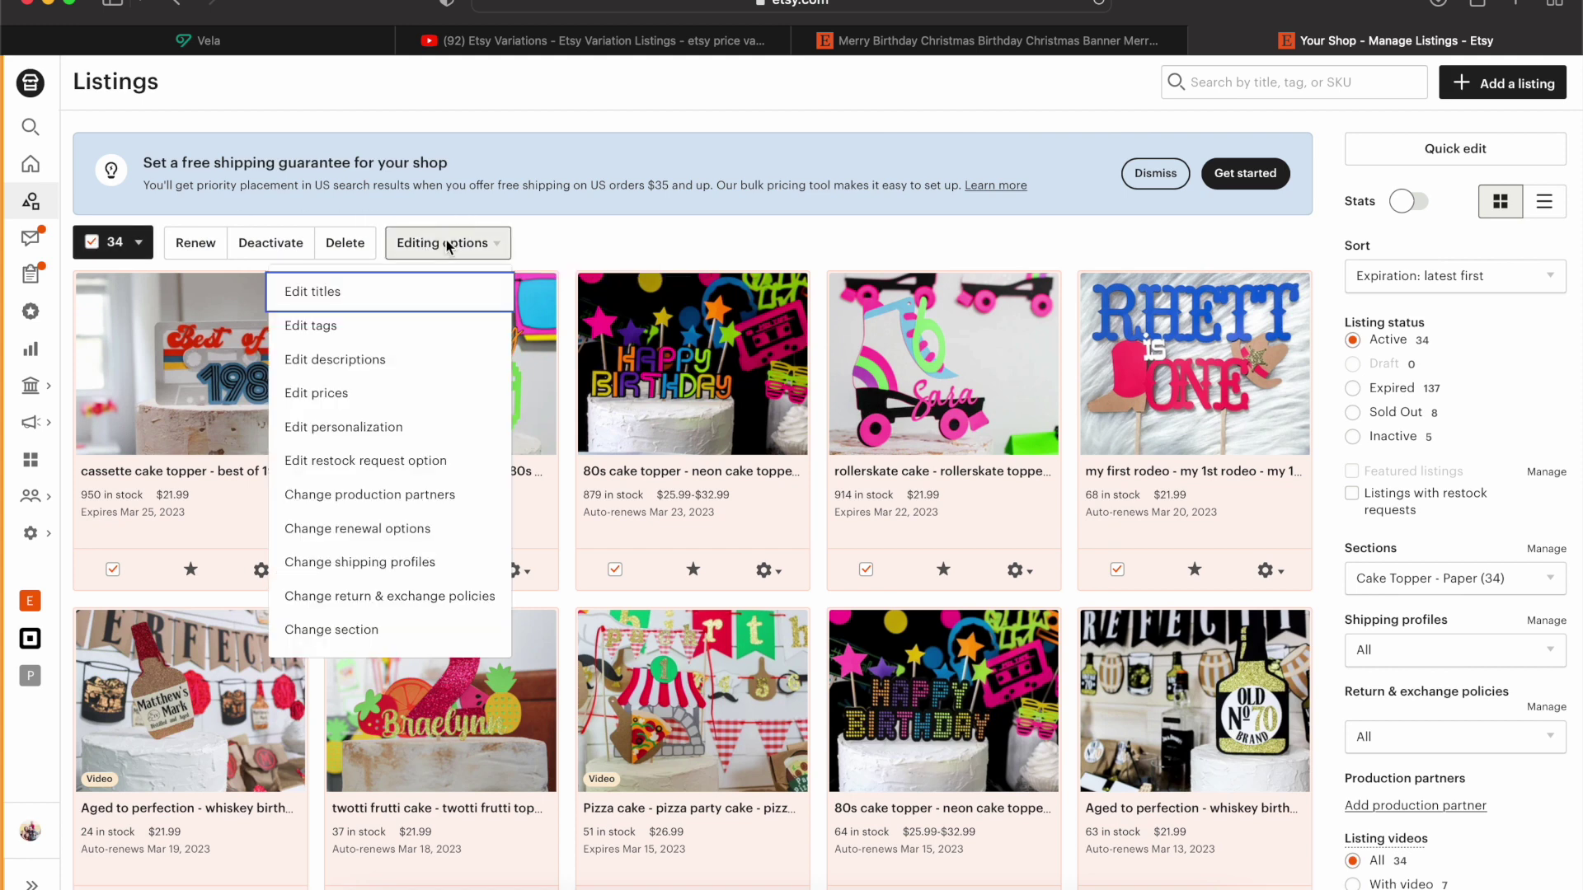
{"action": "left_click", "coordinate": [365, 394]}
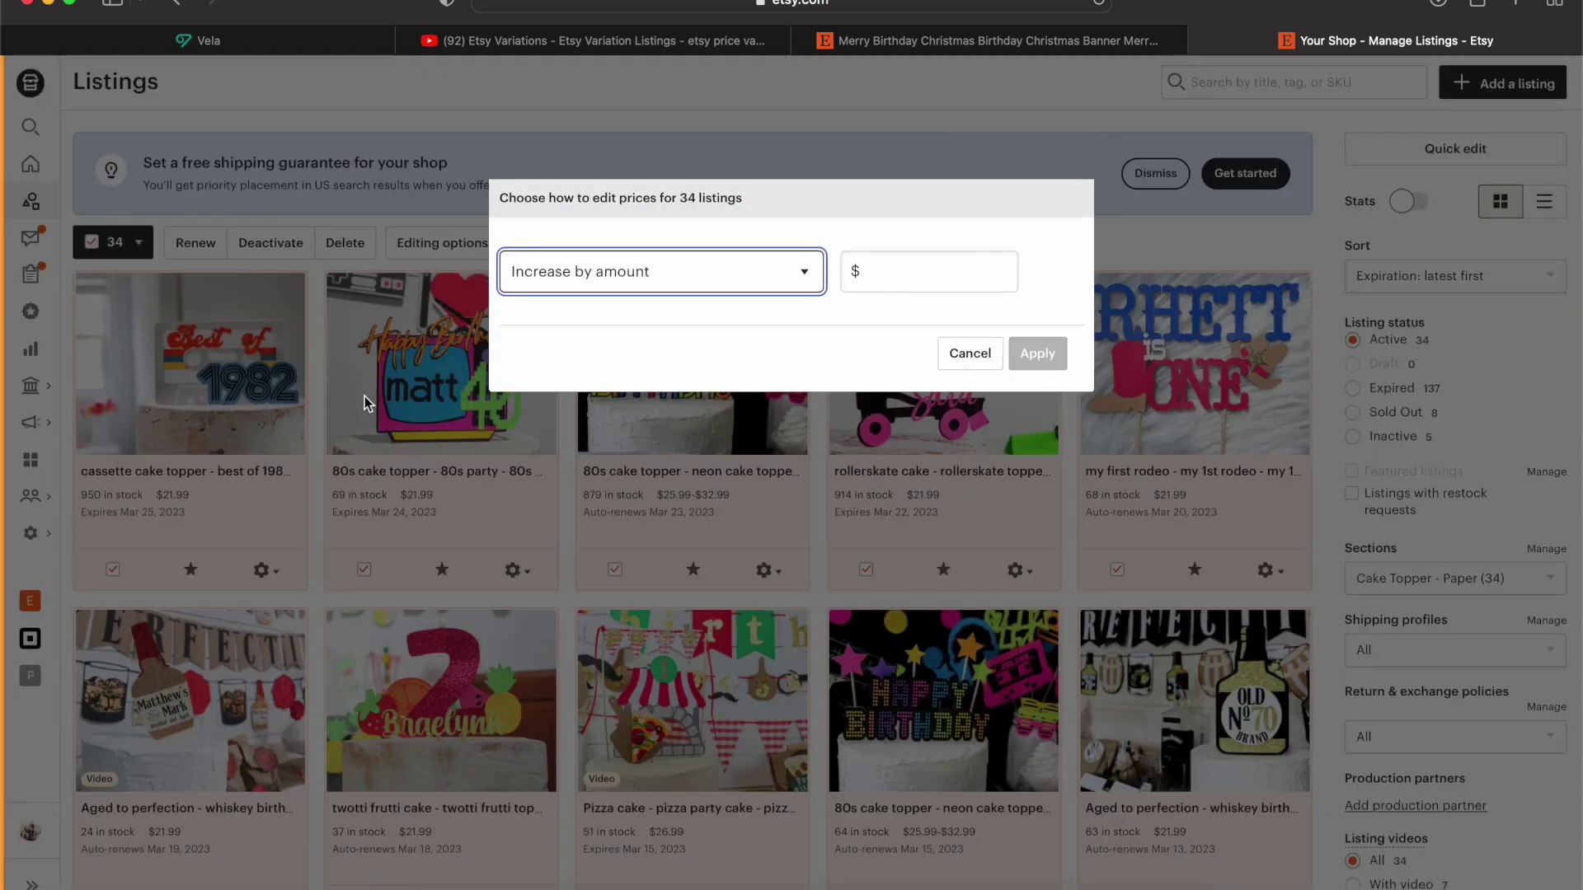
{"action": "left_click", "coordinate": [662, 266]}
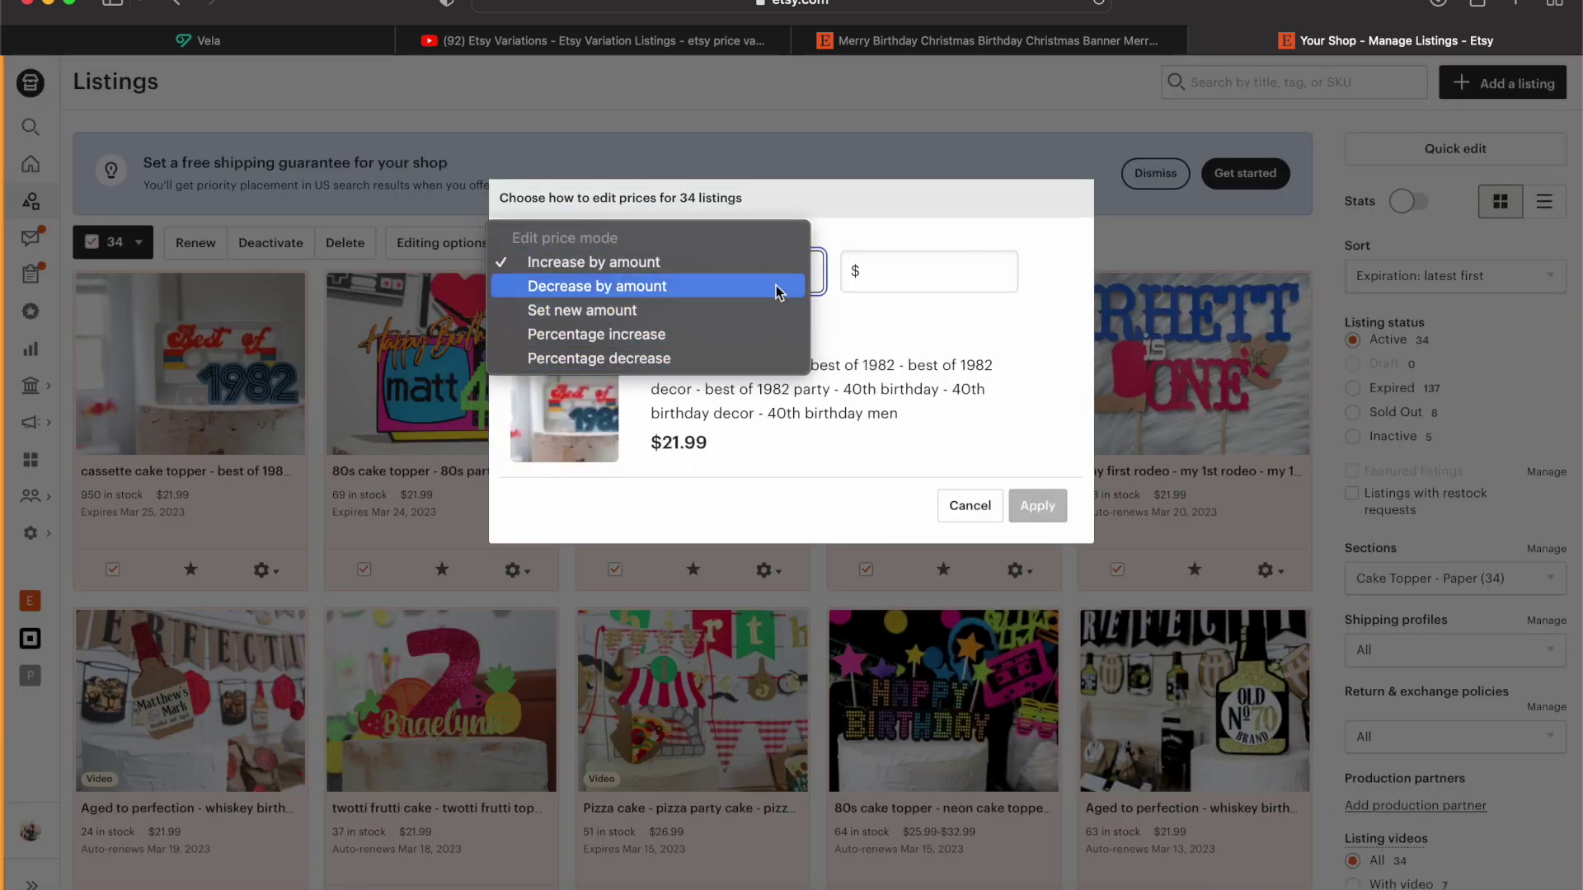
{"action": "left_click", "coordinate": [901, 233]}
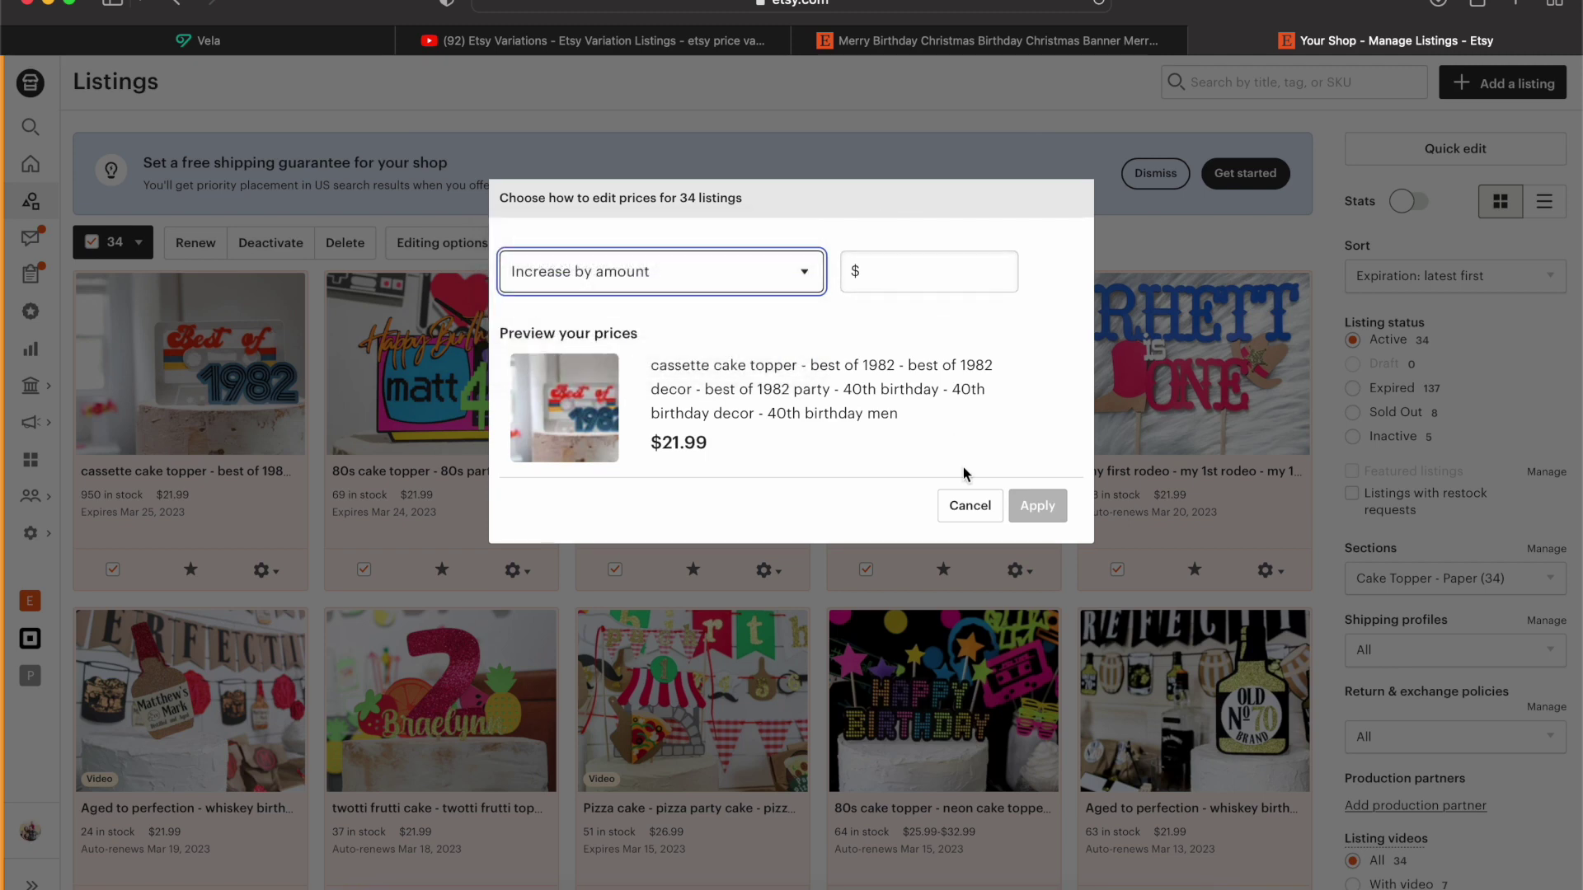
{"action": "left_click", "coordinate": [963, 507]}
Step: Filter to Pennant Banners and open the bulk price editor for all 40 listings
{"action": "left_click", "coordinate": [1426, 578]}
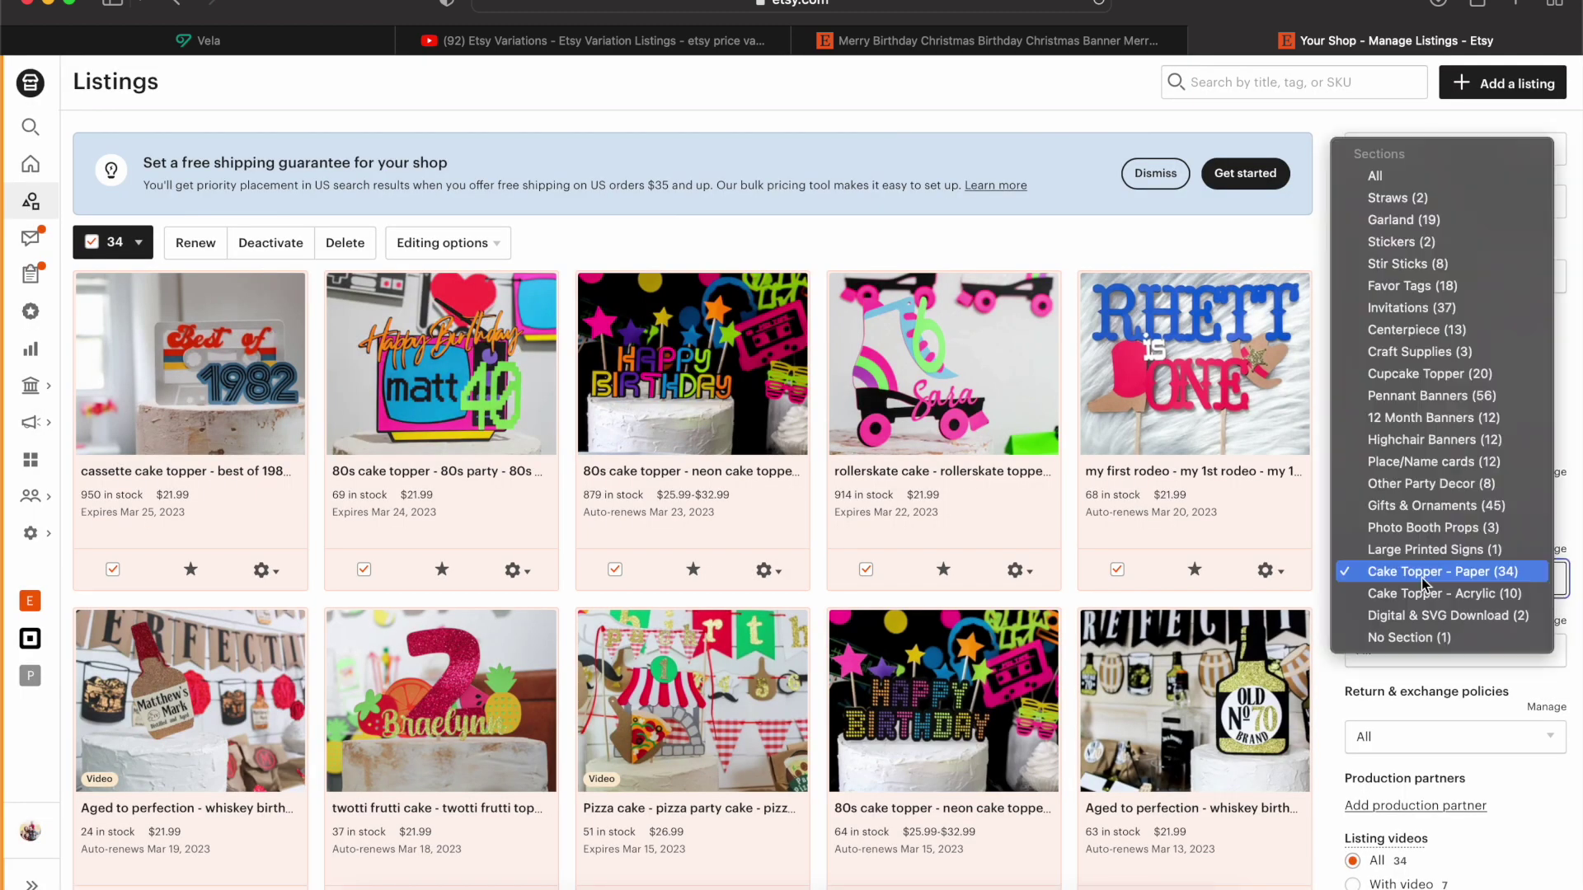
{"action": "left_click", "coordinate": [1414, 396]}
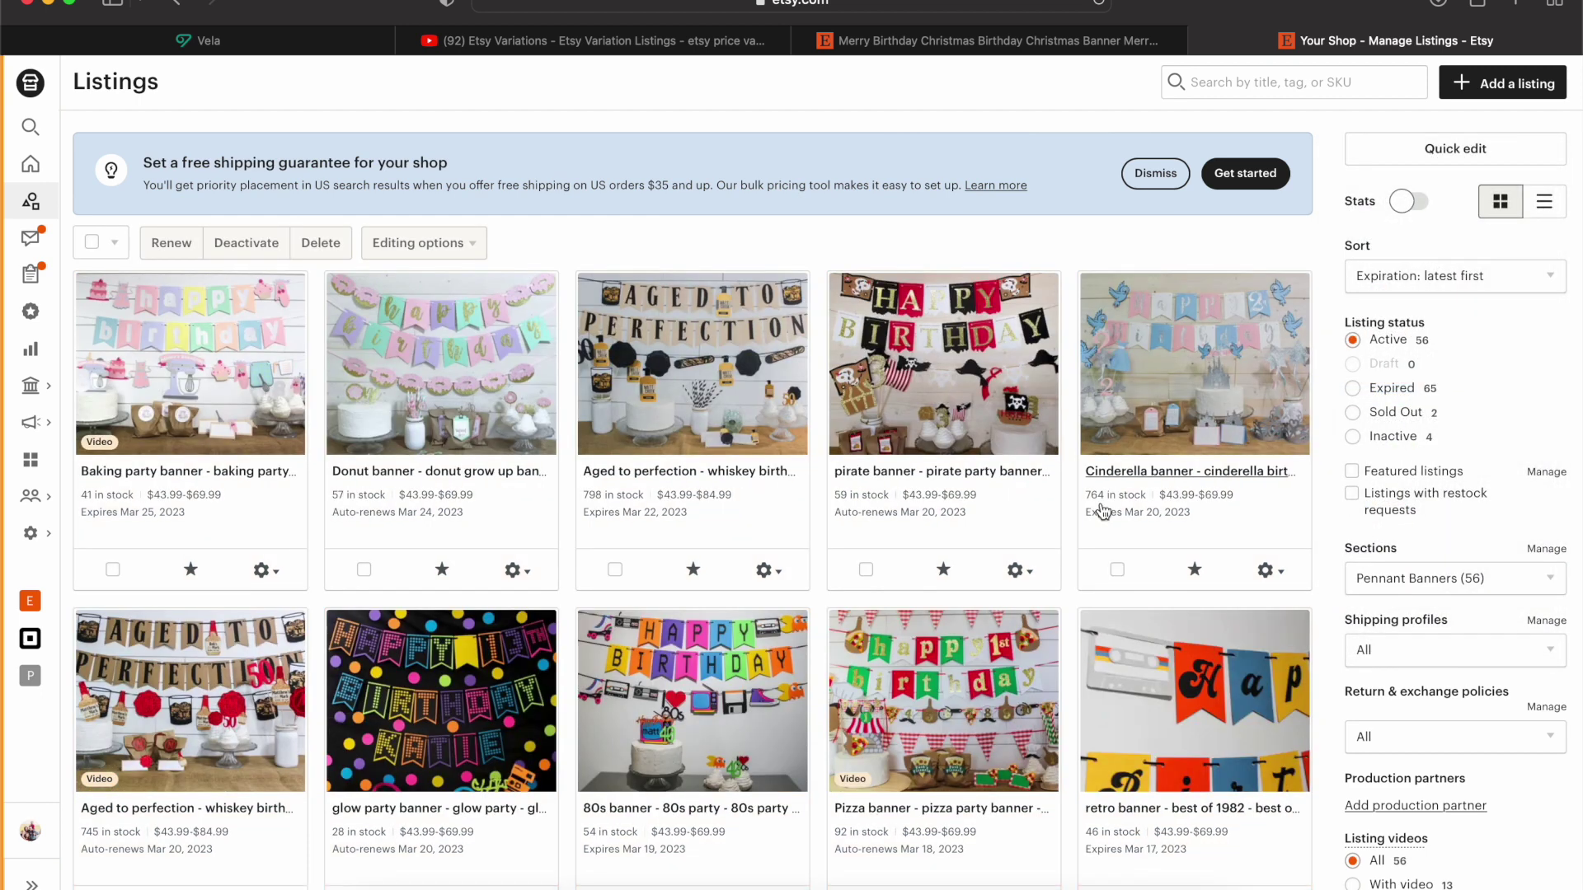
{"action": "left_click", "coordinate": [91, 245]}
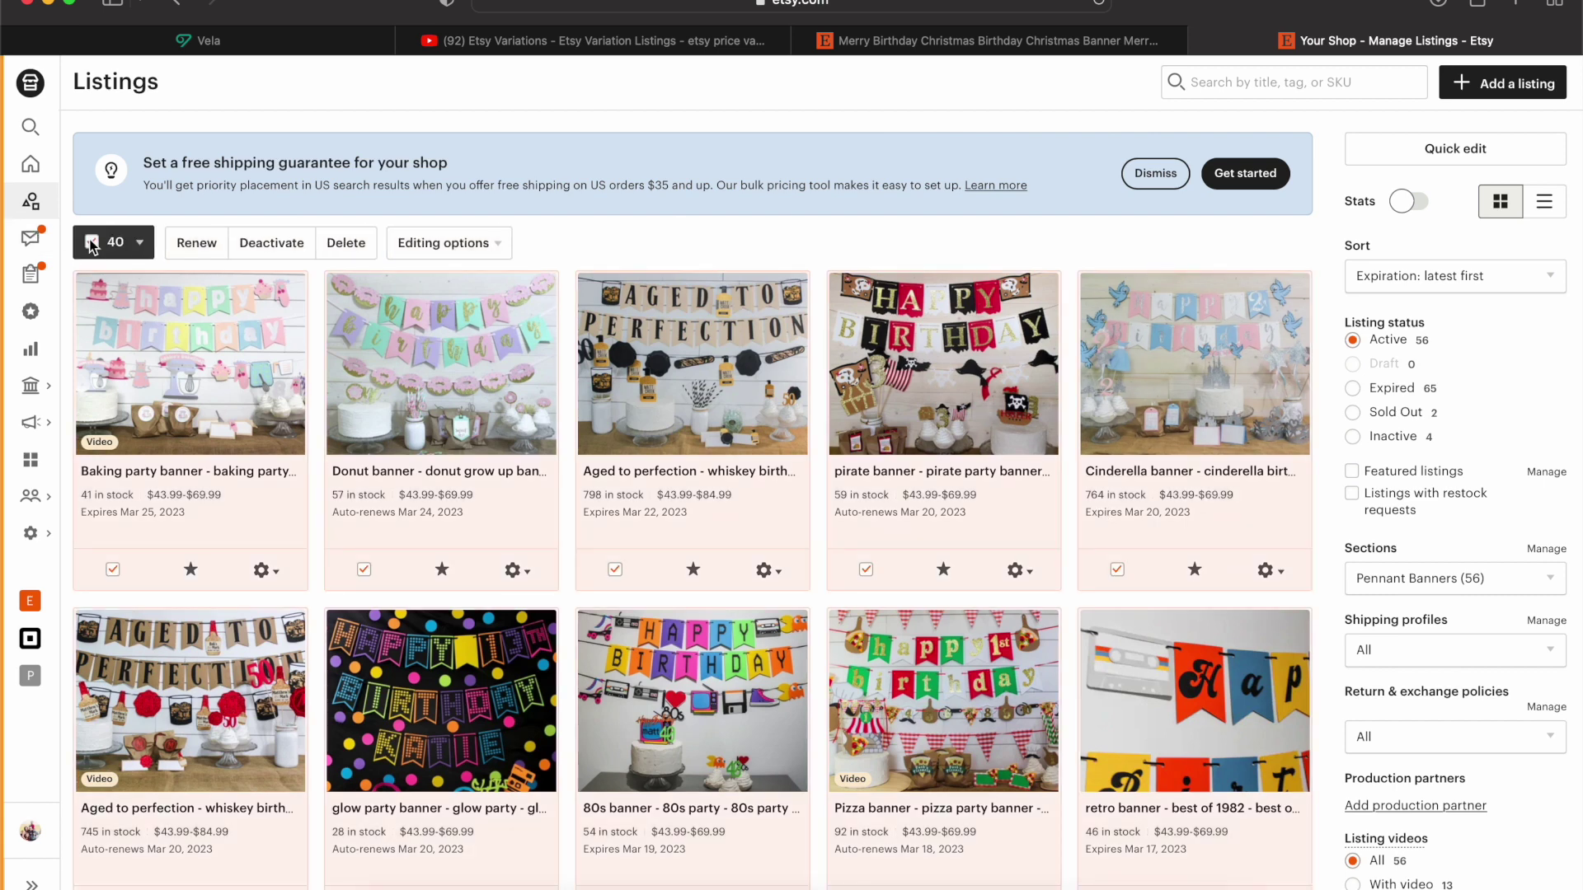
{"action": "left_click", "coordinate": [482, 247]}
{"action": "left_click", "coordinate": [436, 388]}
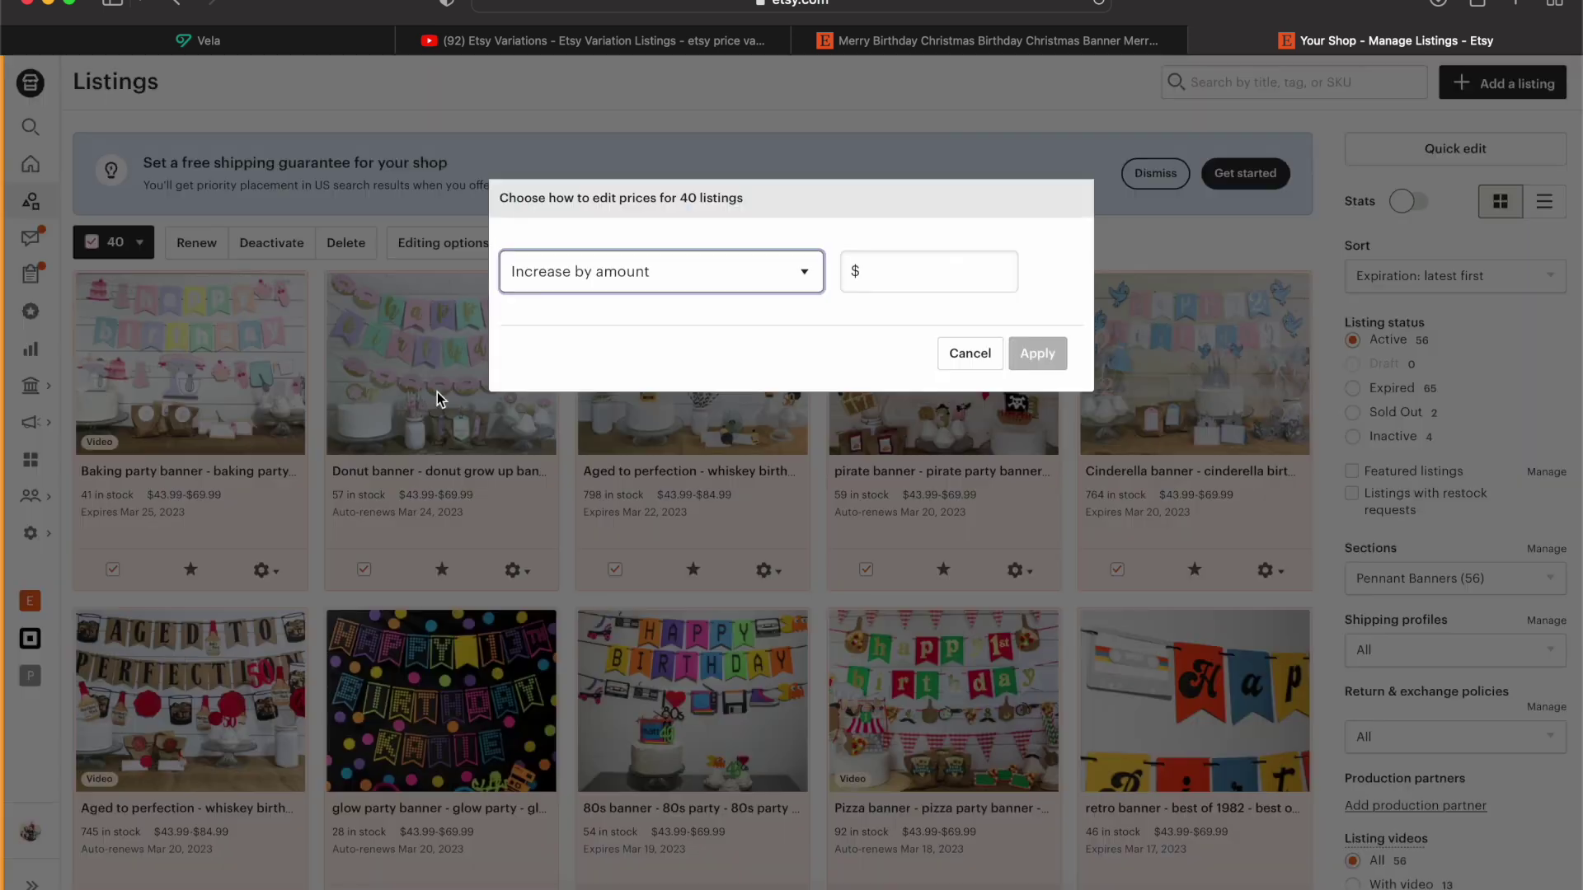
Step: Preview a $79.00 fixed new price for the 40 banners, then cancel and deselect them
{"action": "left_click", "coordinate": [636, 275]}
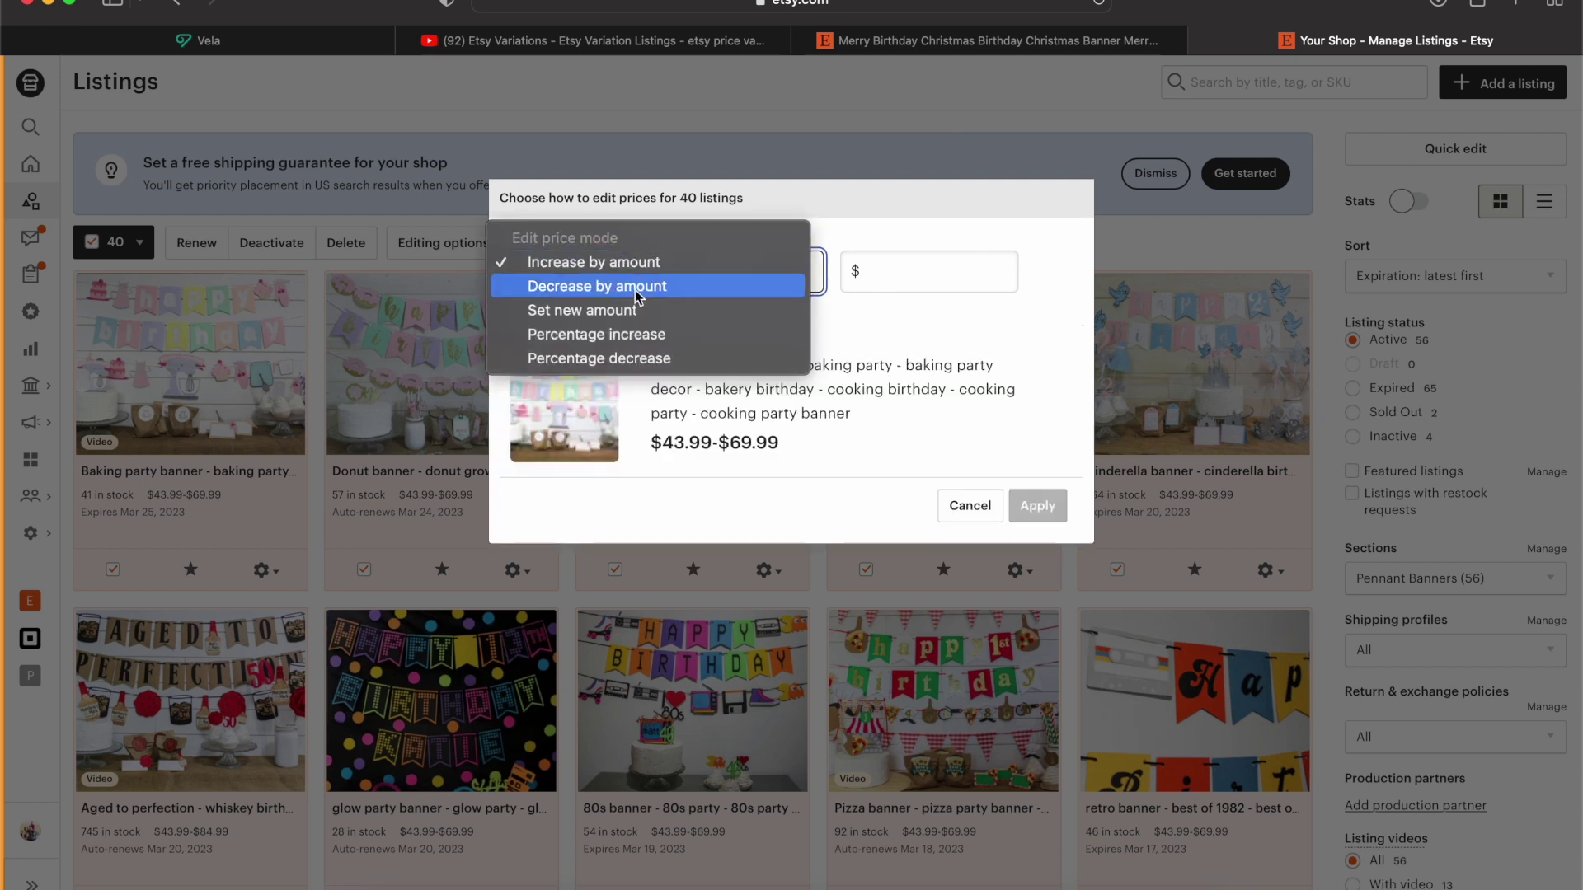
{"action": "left_click", "coordinate": [665, 350]}
{"action": "left_click", "coordinate": [927, 277]}
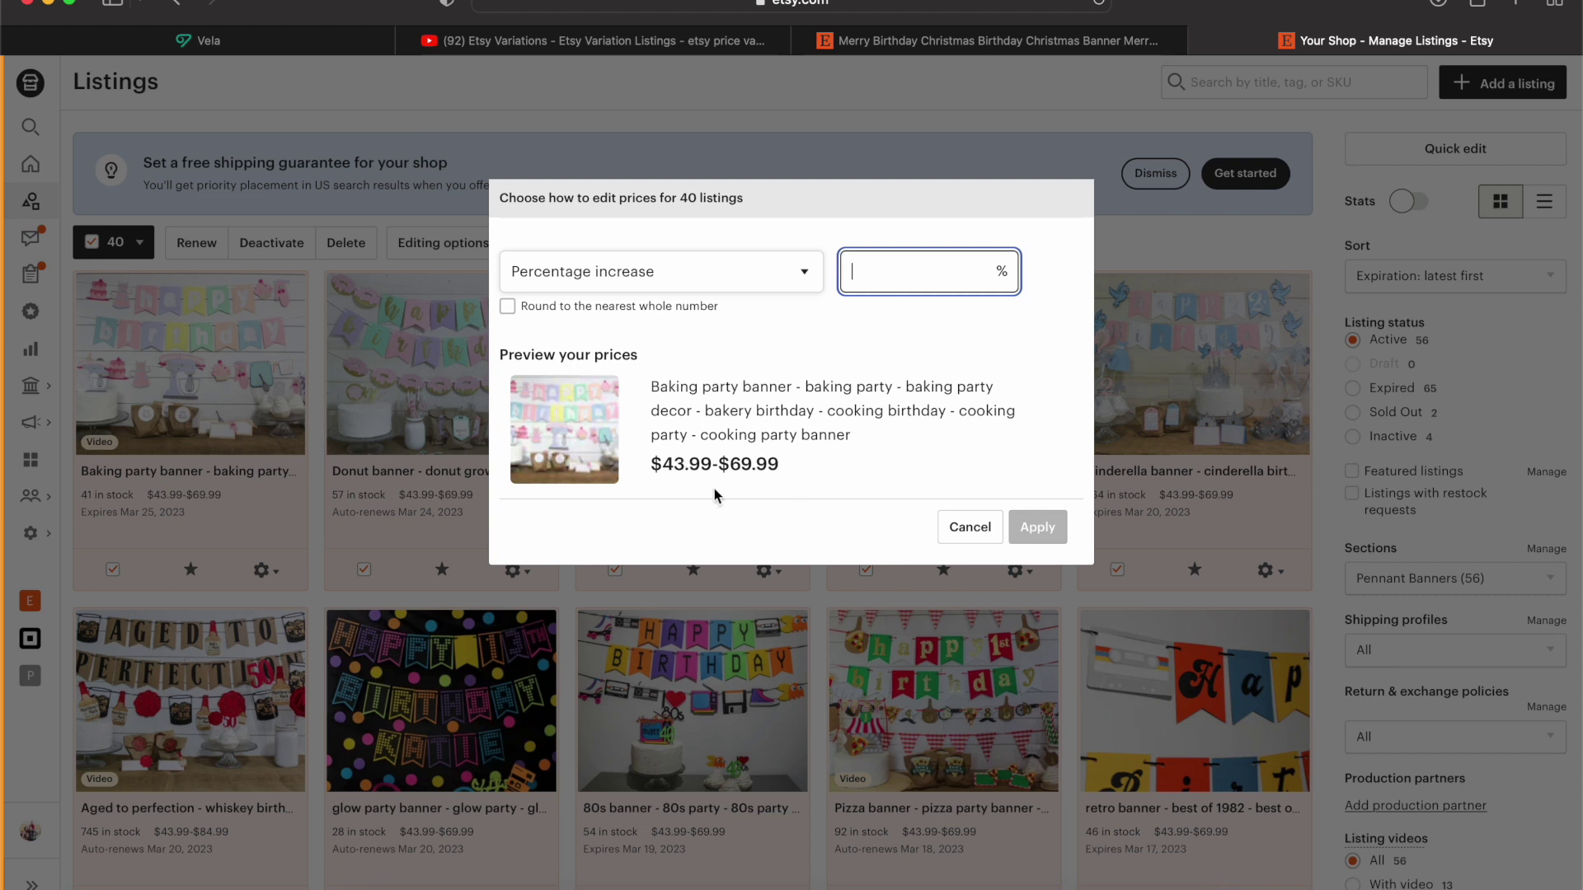
{"action": "left_click", "coordinate": [732, 280]}
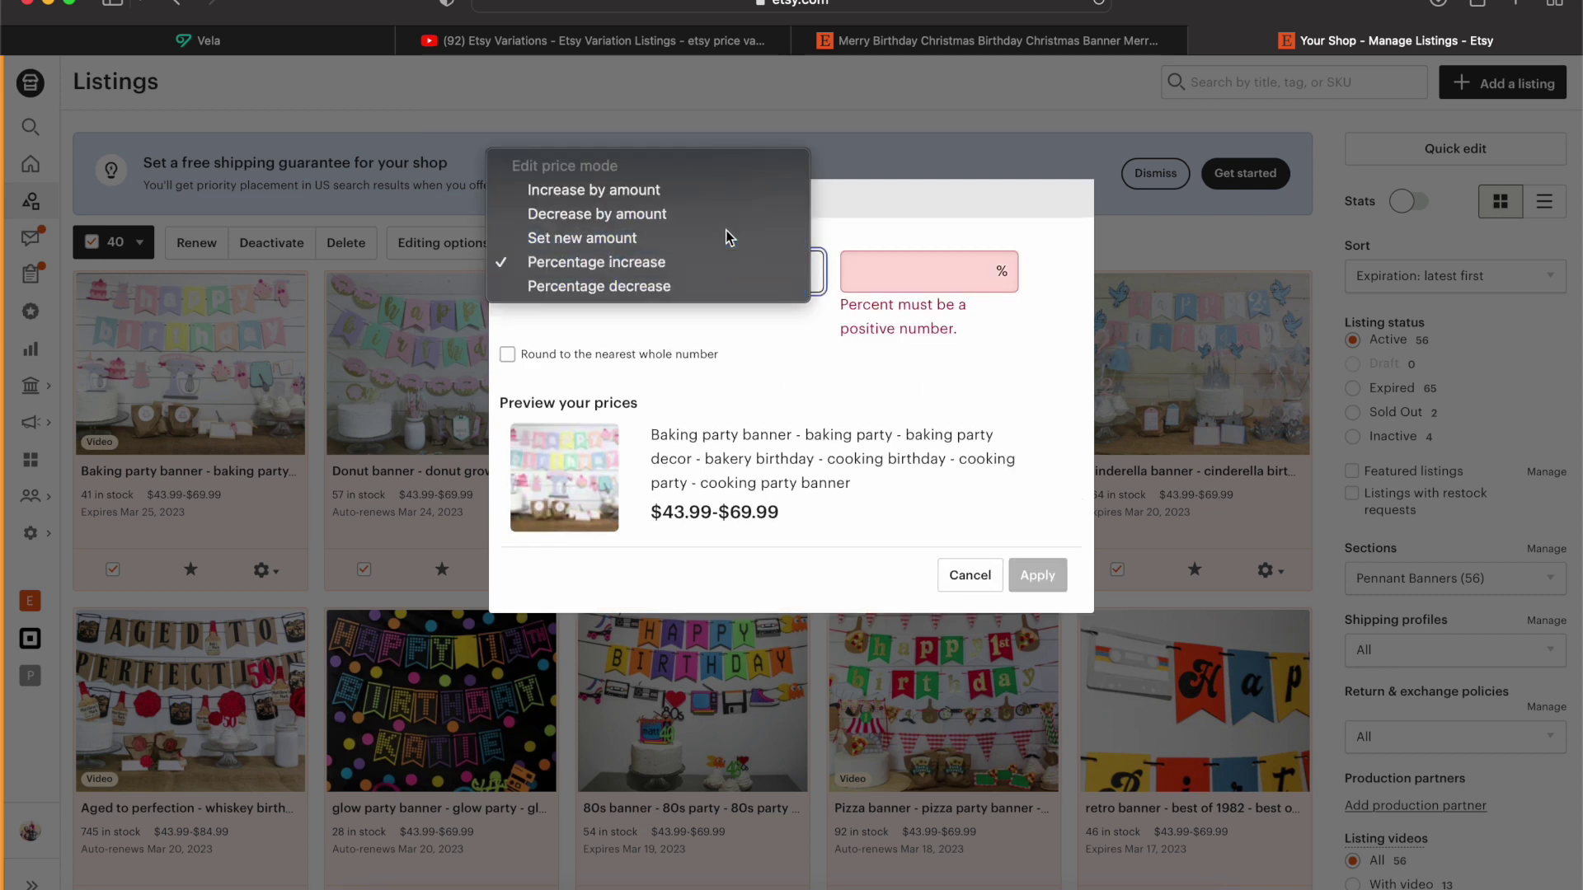
{"action": "left_click", "coordinate": [725, 230]}
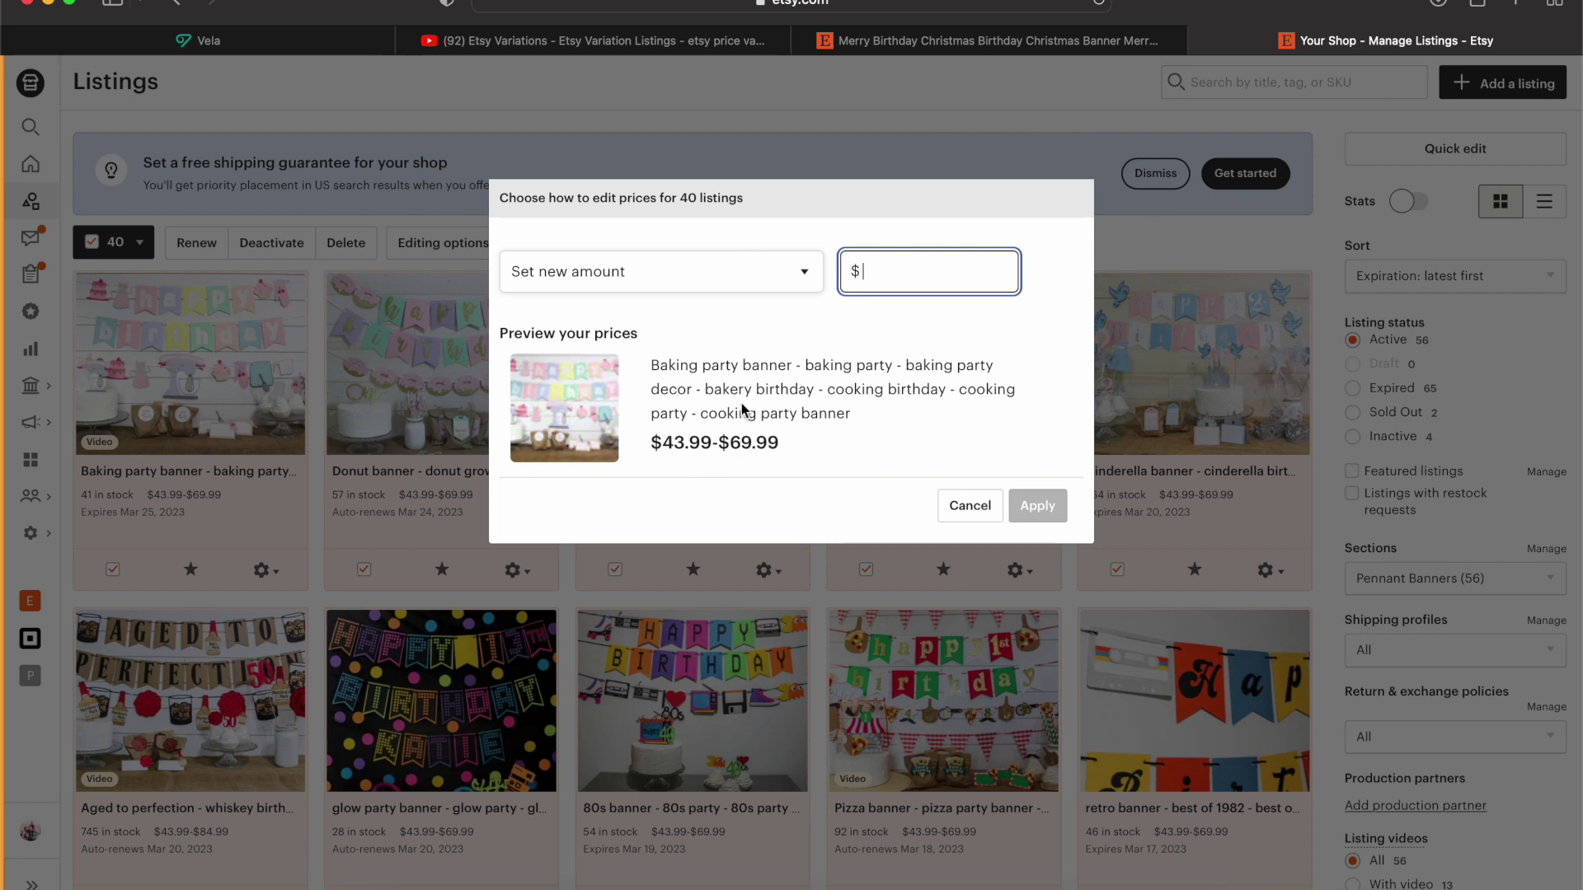
{"action": "type", "text": "7"}
{"action": "type", "text": "9.00"}
{"action": "left_click", "coordinate": [913, 324]}
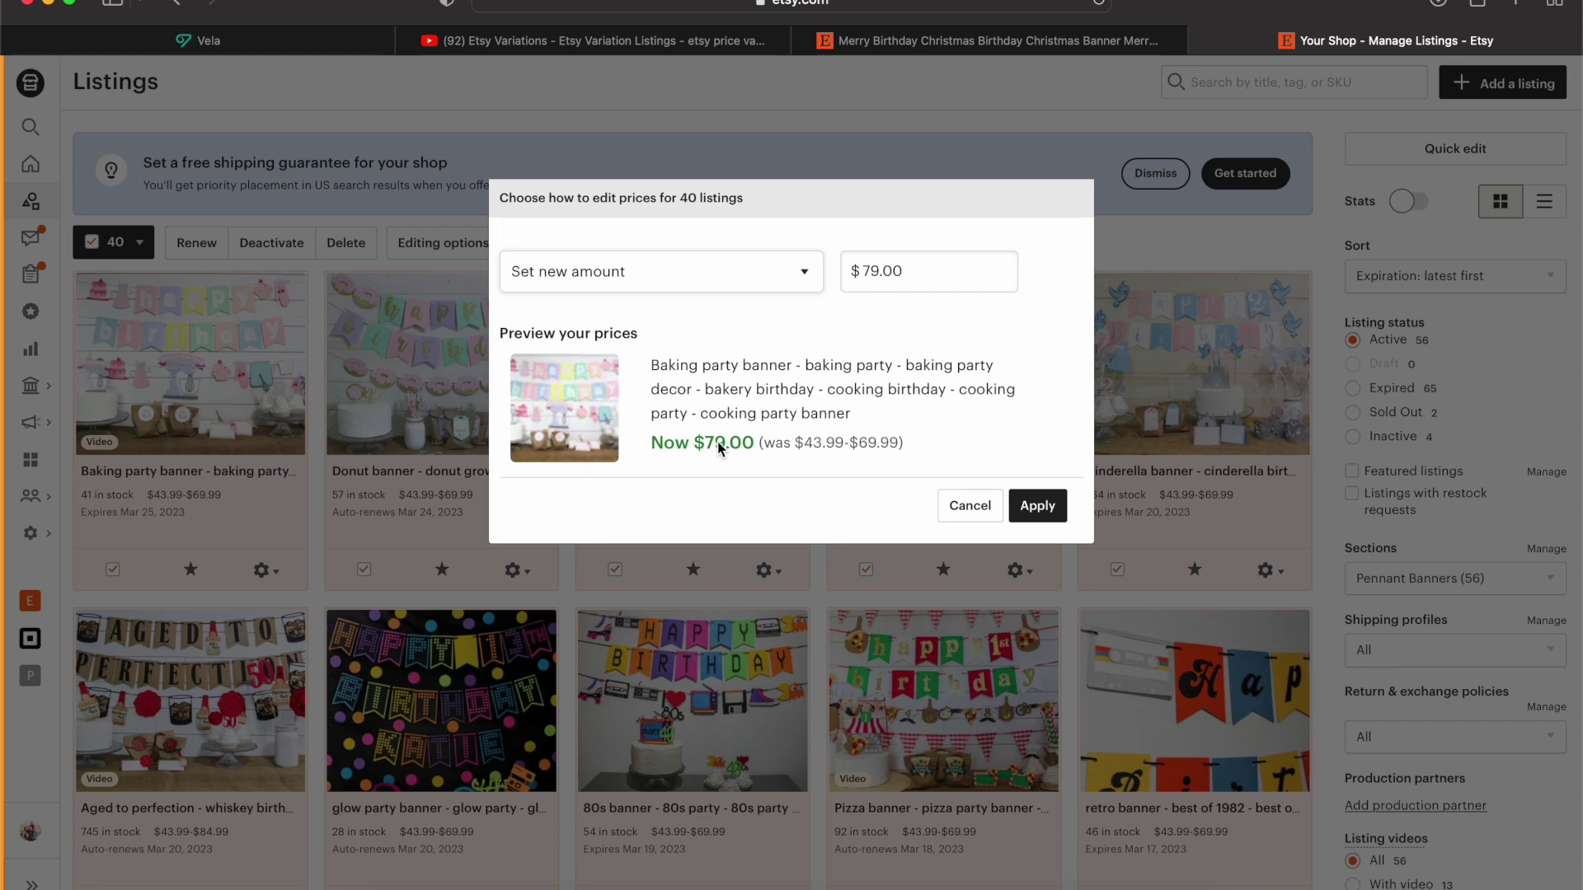
{"action": "left_click", "coordinate": [950, 509]}
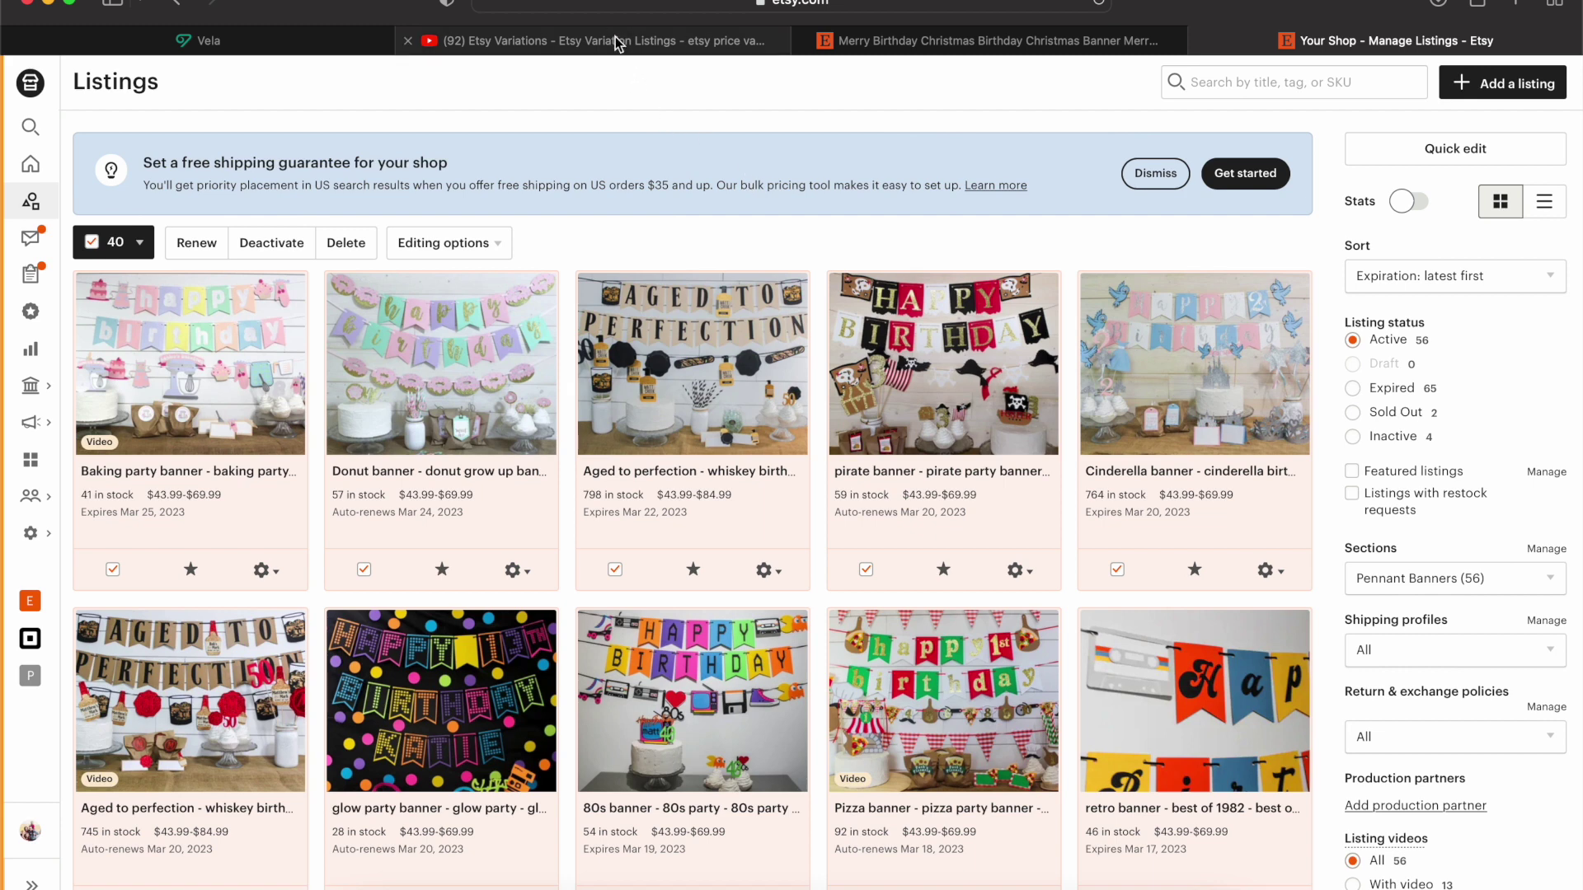
{"action": "left_click", "coordinate": [91, 244]}
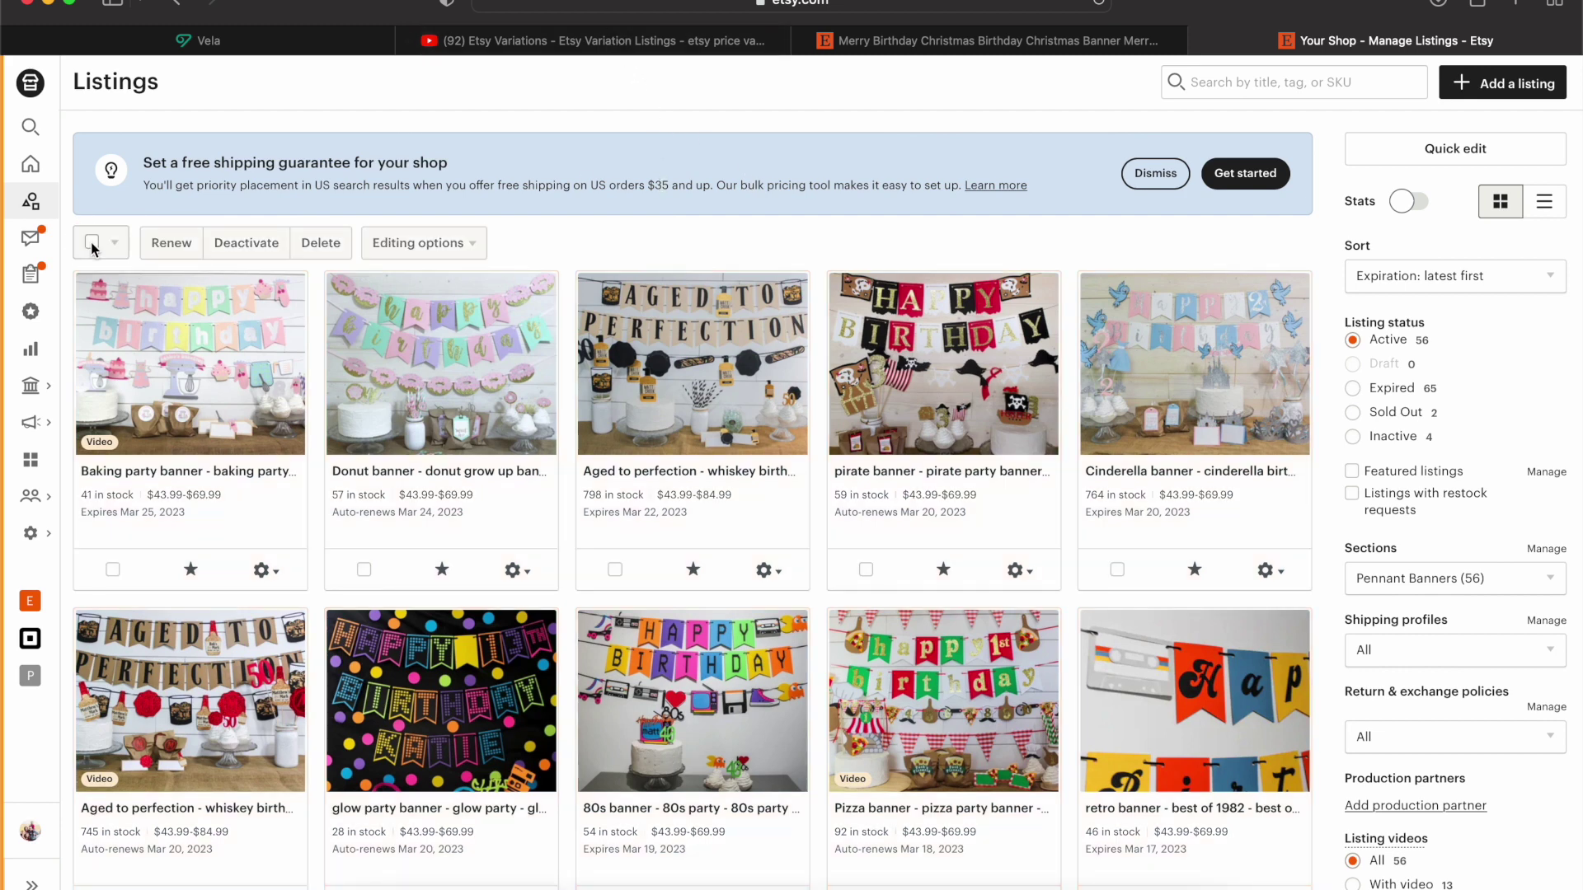
{"action": "left_click", "coordinate": [224, 43]}
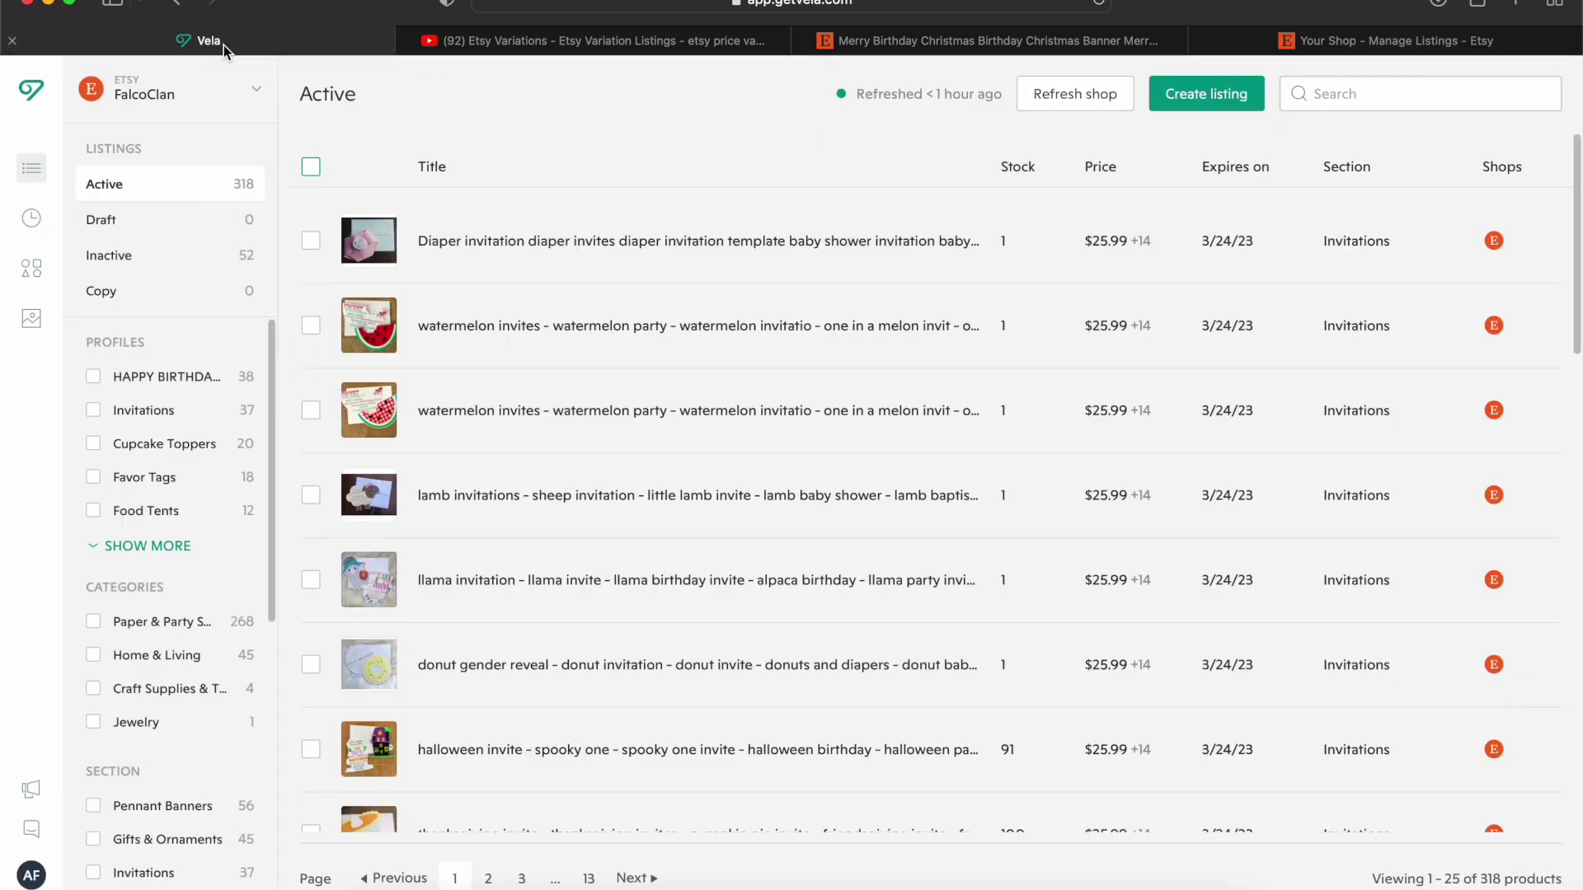
Step: Open Vela's variation profiles, check the Merry Birthday Etsy listing, and edit Christmas Birthday banners
{"action": "left_click", "coordinate": [31, 269]}
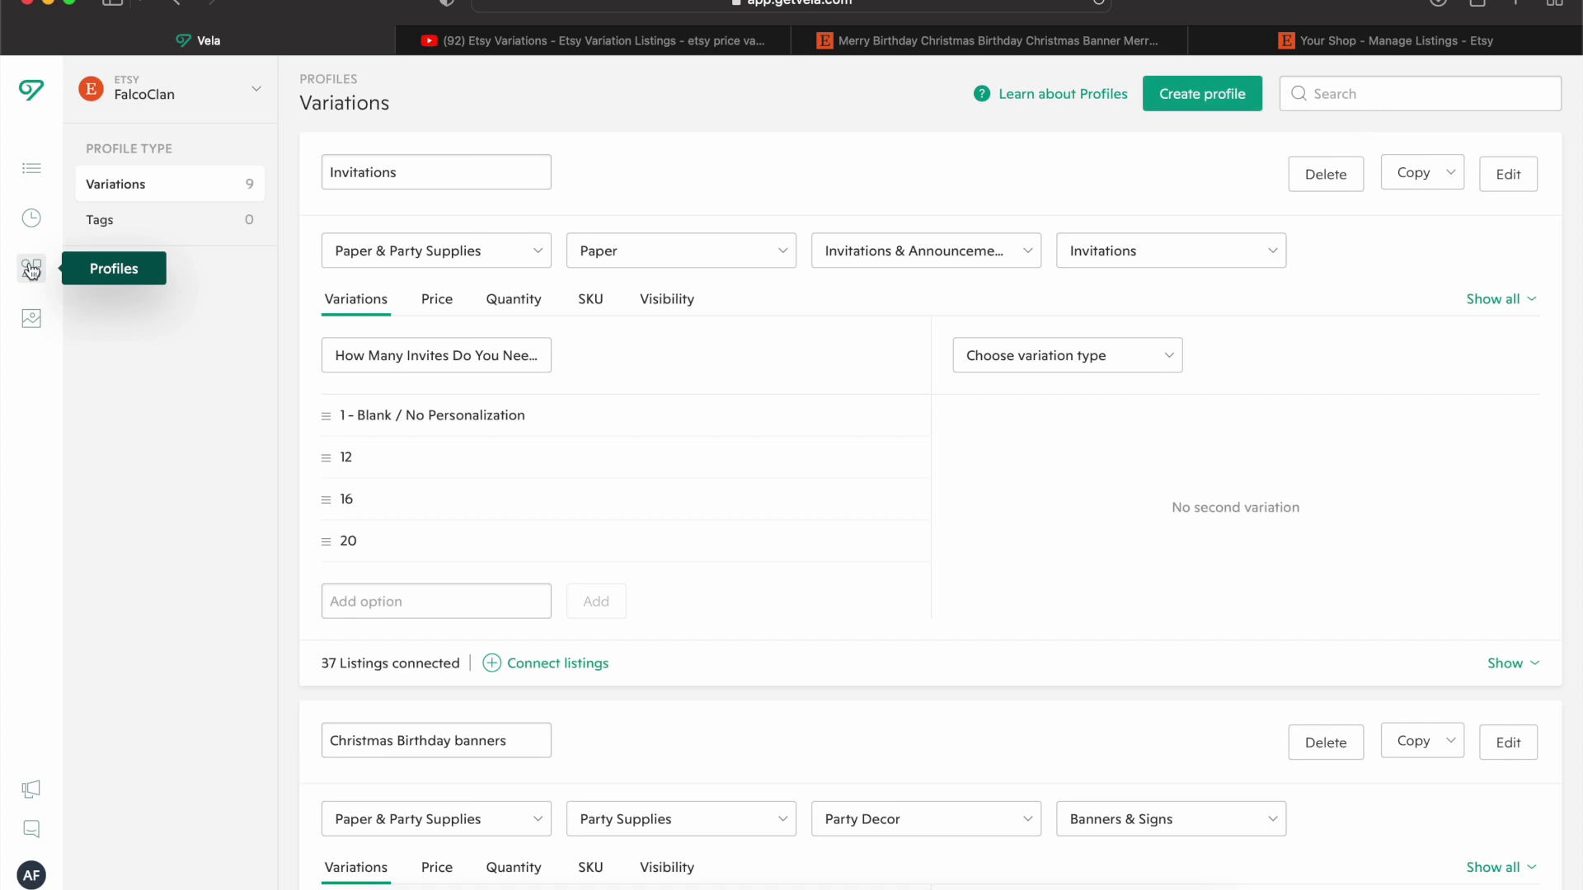
{"action": "scroll", "coordinate": [492, 424], "scroll_direction": "down", "scroll_amount": 1}
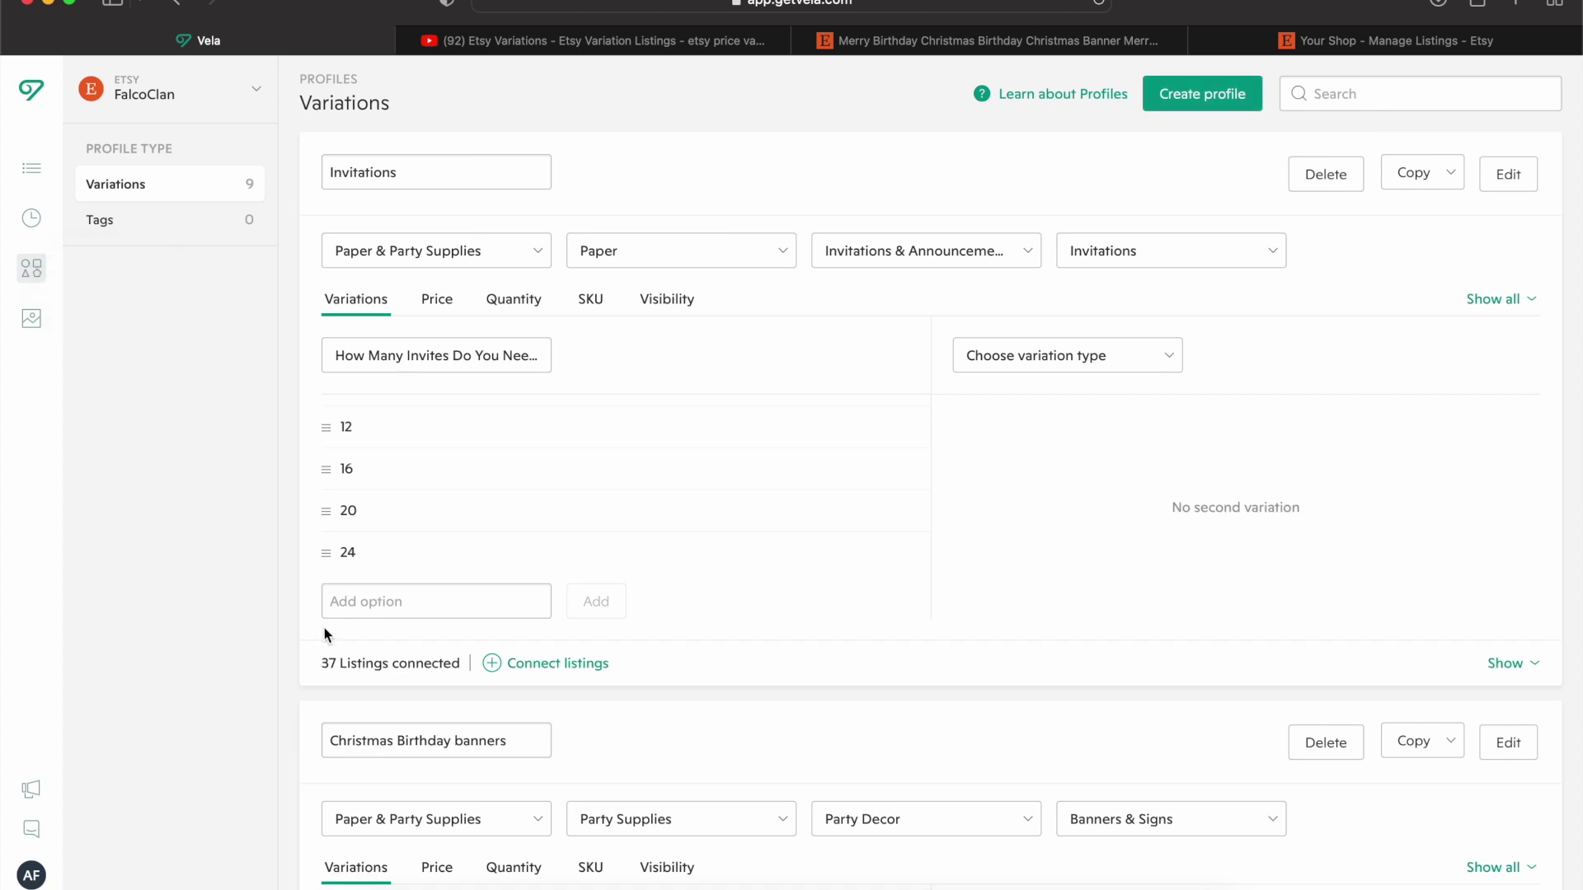
{"action": "scroll", "coordinate": [295, 653], "scroll_direction": "down", "scroll_amount": 2}
{"action": "scroll", "coordinate": [294, 652], "scroll_direction": "down", "scroll_amount": 2}
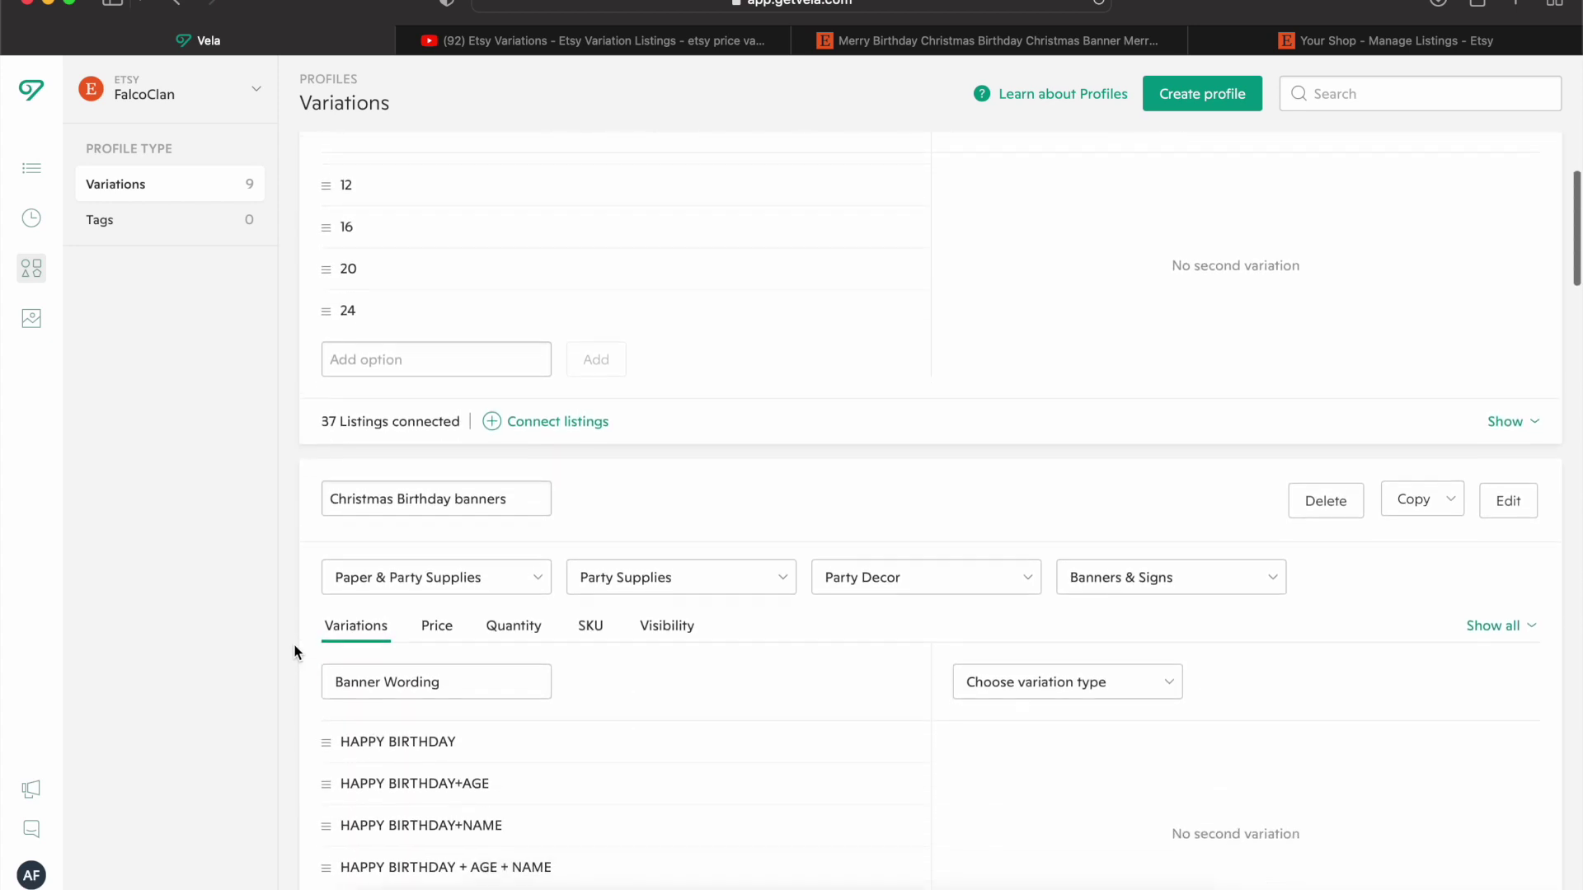
{"action": "scroll", "coordinate": [294, 651], "scroll_direction": "down", "scroll_amount": 1}
{"action": "scroll", "coordinate": [295, 652], "scroll_direction": "down", "scroll_amount": 2}
{"action": "scroll", "coordinate": [295, 653], "scroll_direction": "down", "scroll_amount": 2}
{"action": "scroll", "coordinate": [296, 652], "scroll_direction": "down", "scroll_amount": 2}
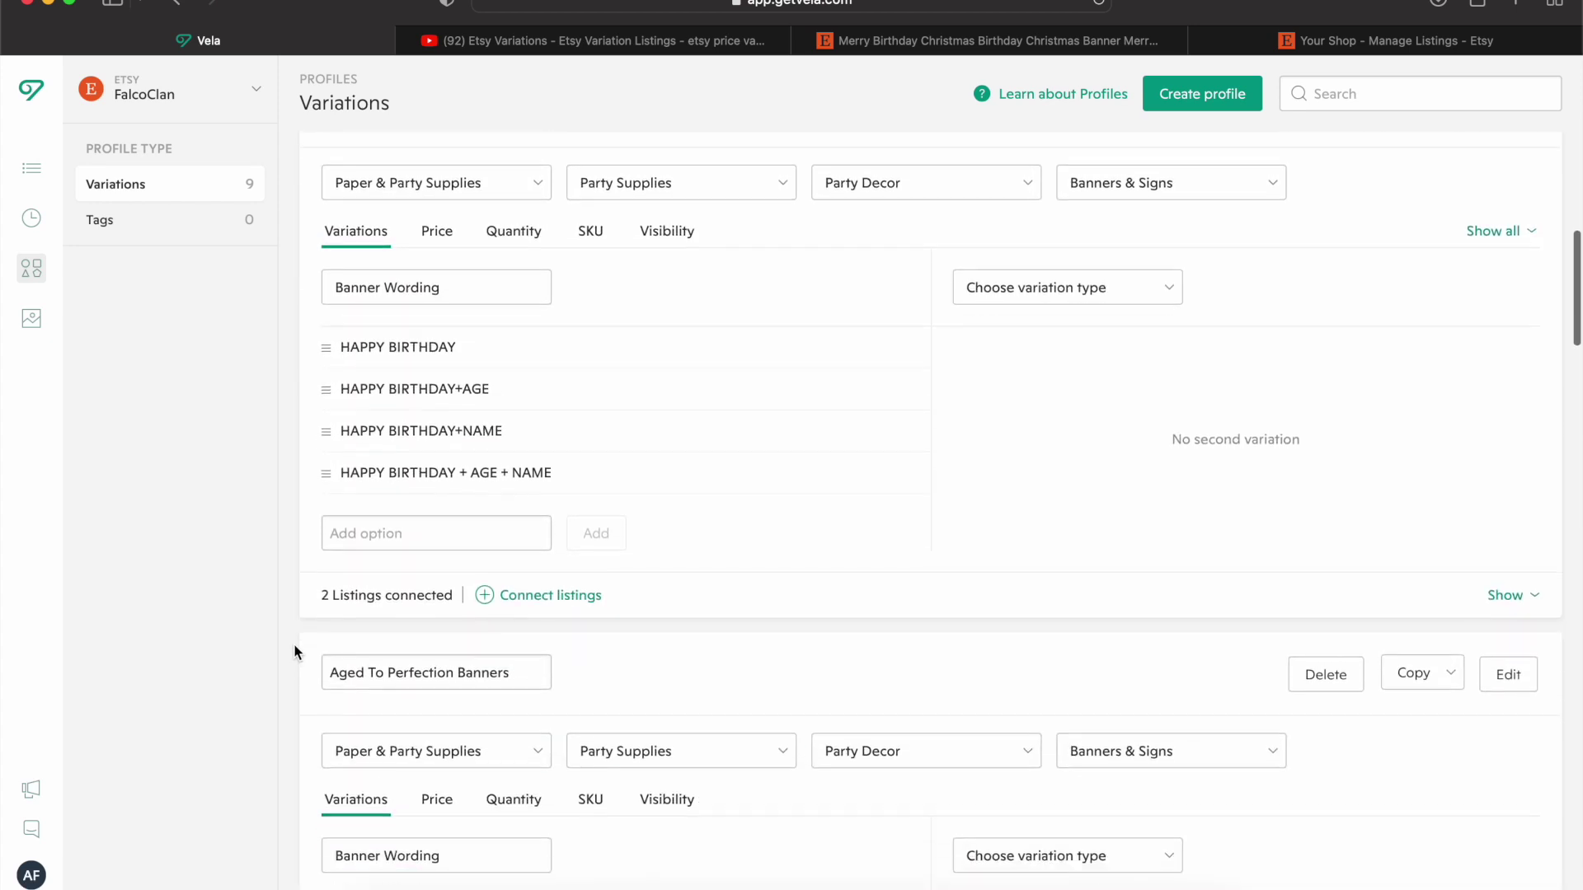
{"action": "scroll", "coordinate": [294, 651], "scroll_direction": "down", "scroll_amount": 3}
{"action": "scroll", "coordinate": [295, 652], "scroll_direction": "up", "scroll_amount": 5}
{"action": "scroll", "coordinate": [294, 652], "scroll_direction": "up", "scroll_amount": 1}
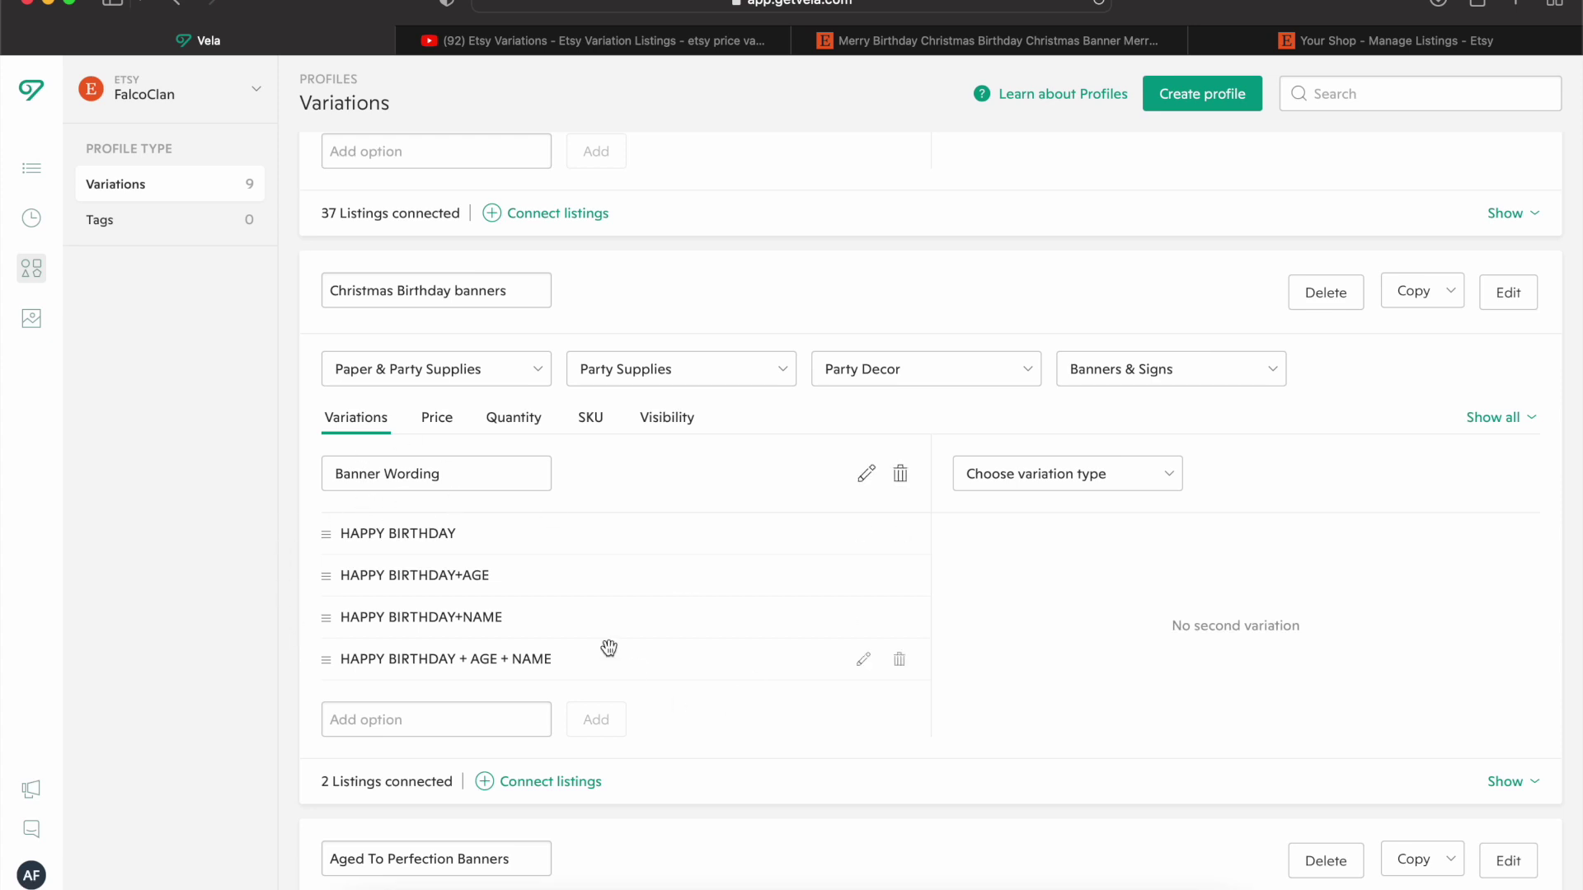
{"action": "mouse_move", "coordinate": [619, 474]}
{"action": "left_click", "coordinate": [877, 43]}
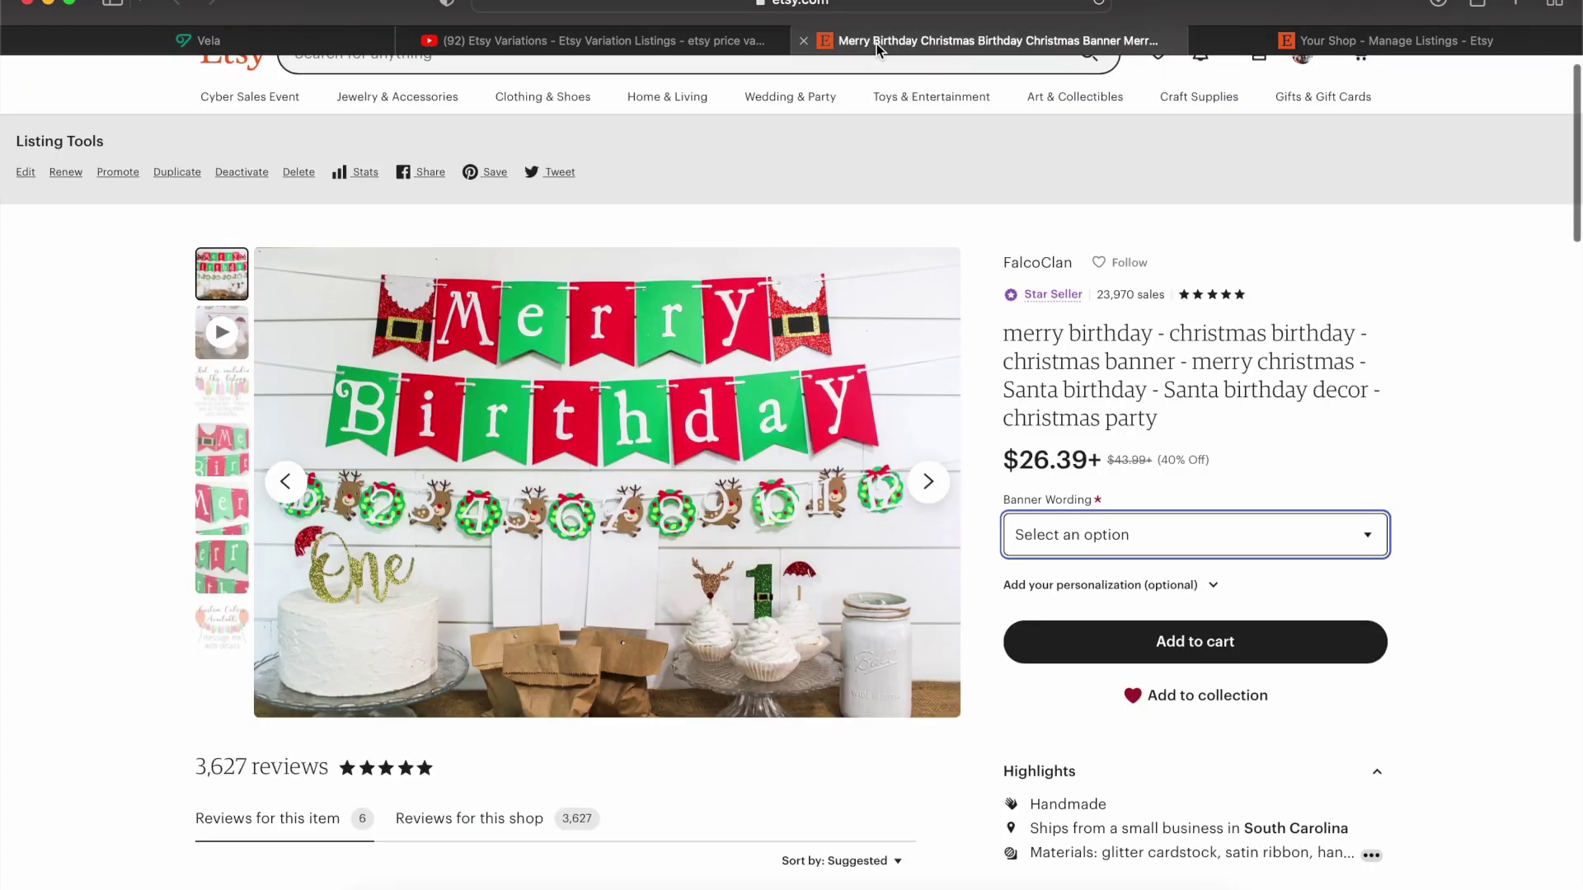
{"action": "left_click", "coordinate": [153, 40]}
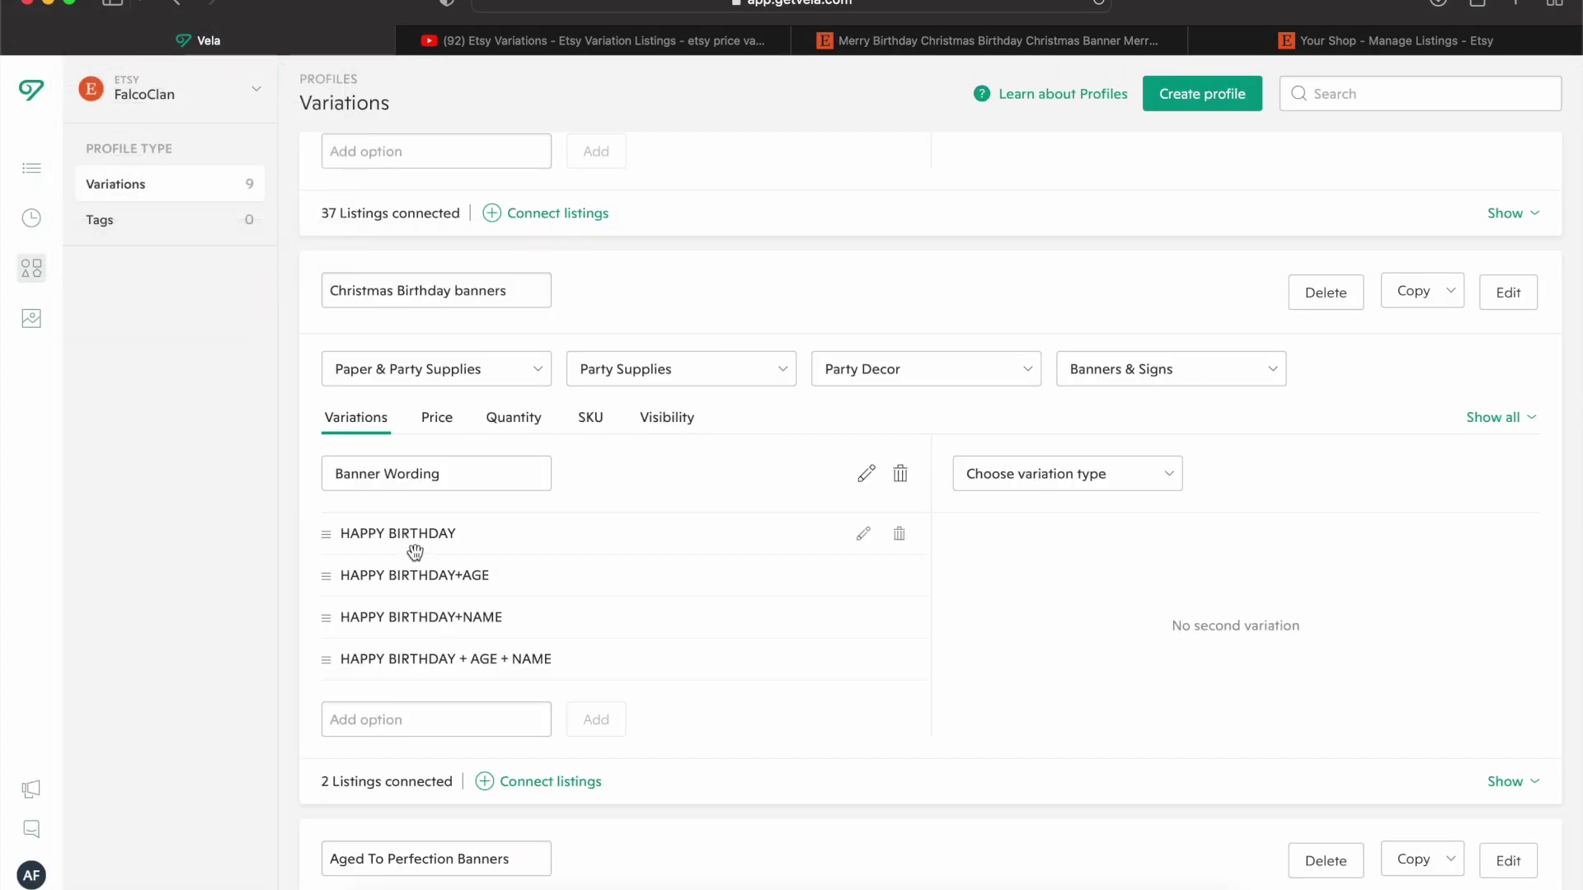
{"action": "scroll", "coordinate": [415, 554], "scroll_direction": "down", "scroll_amount": 1}
{"action": "scroll", "coordinate": [414, 554], "scroll_direction": "down", "scroll_amount": 2}
{"action": "scroll", "coordinate": [416, 551], "scroll_direction": "down", "scroll_amount": 2}
{"action": "scroll", "coordinate": [414, 551], "scroll_direction": "down", "scroll_amount": 2}
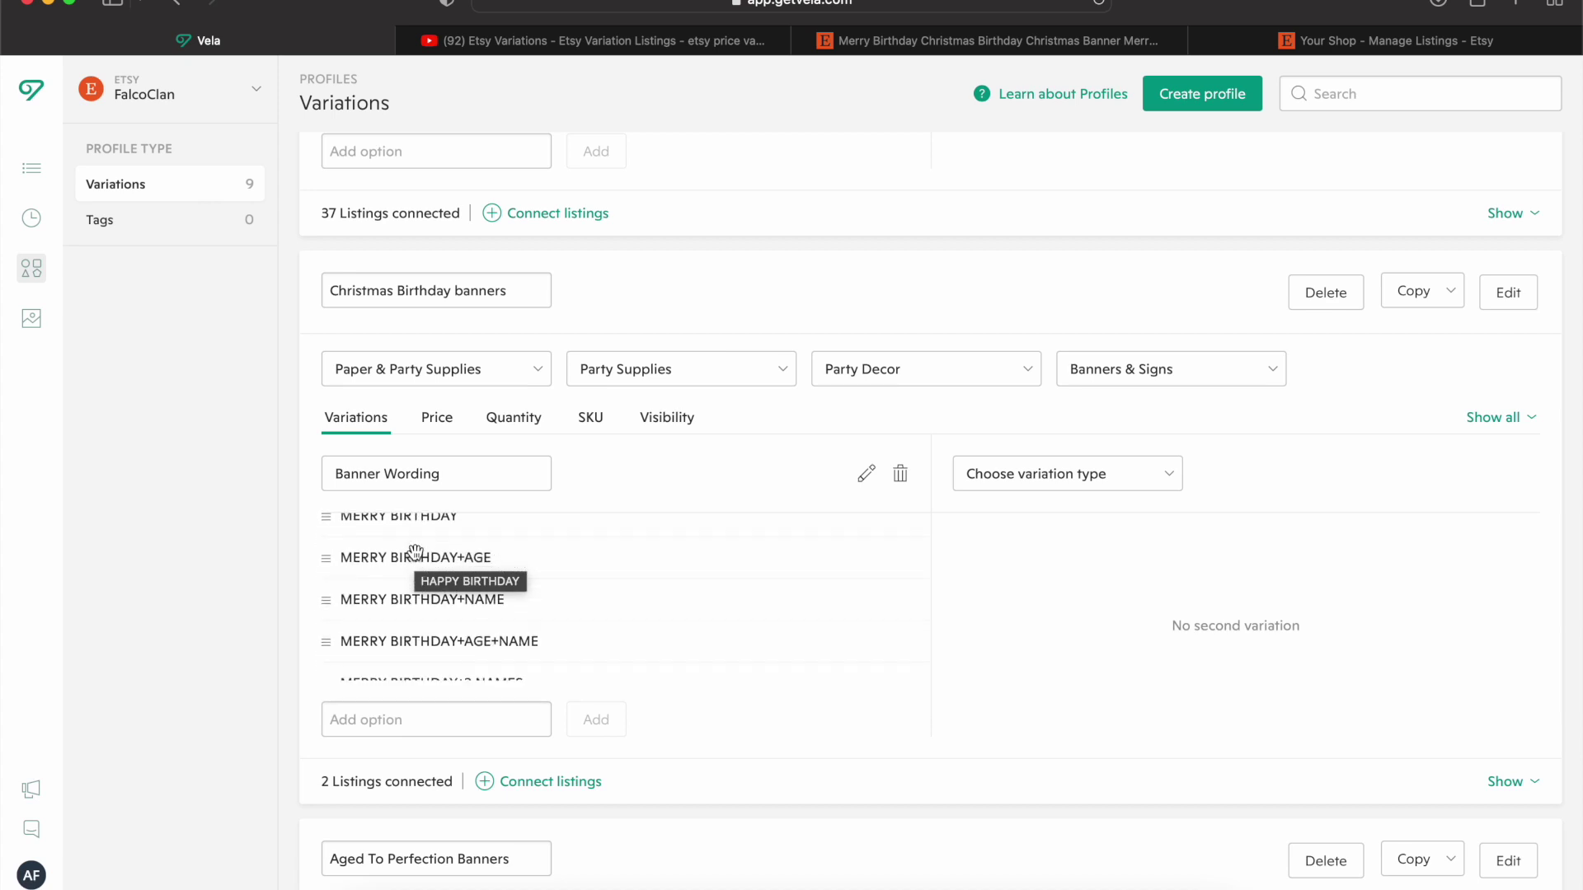
{"action": "scroll", "coordinate": [415, 554], "scroll_direction": "down", "scroll_amount": 2}
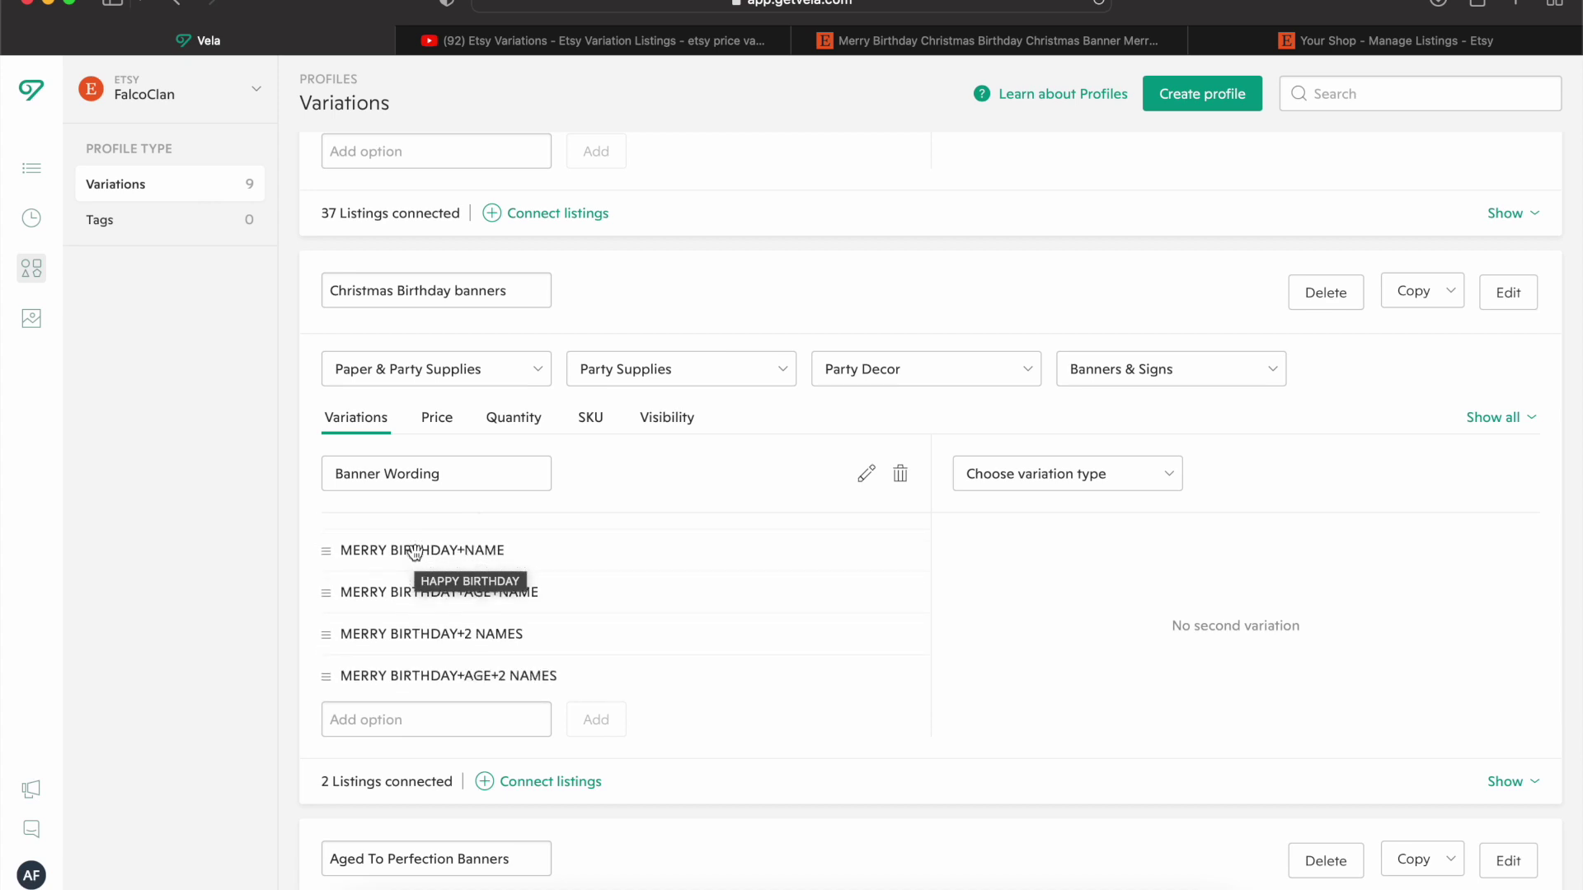
{"action": "left_click", "coordinate": [469, 717]}
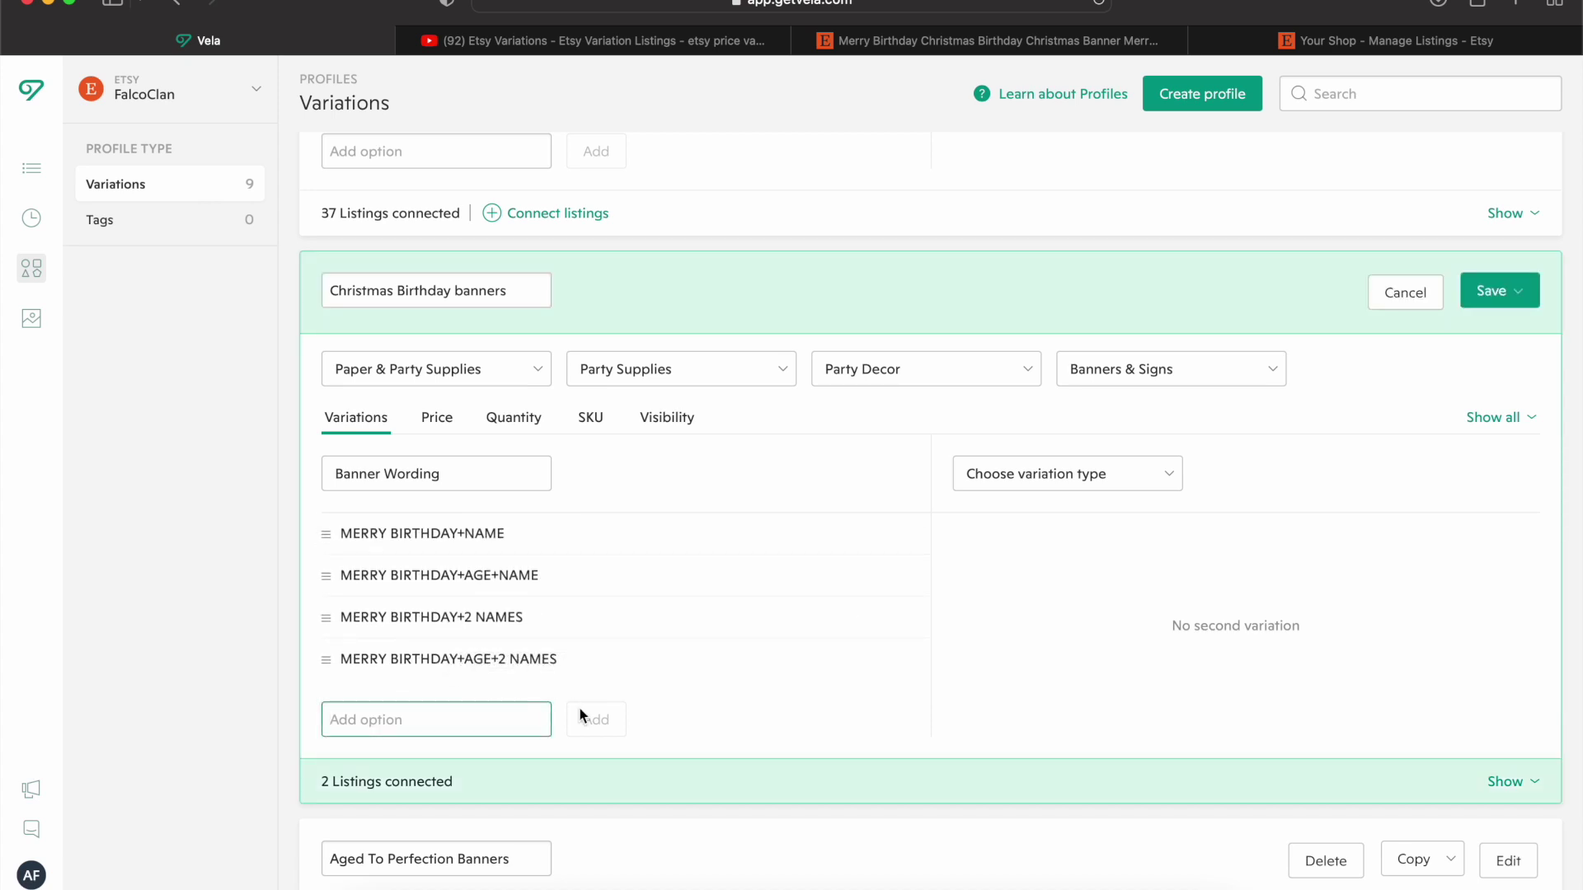
Step: Show the Christmas Birthday banners profile's individual wording prices, $39.99 to $63.99
{"action": "left_click", "coordinate": [439, 420]}
{"action": "scroll", "coordinate": [1314, 622], "scroll_direction": "down", "scroll_amount": 2}
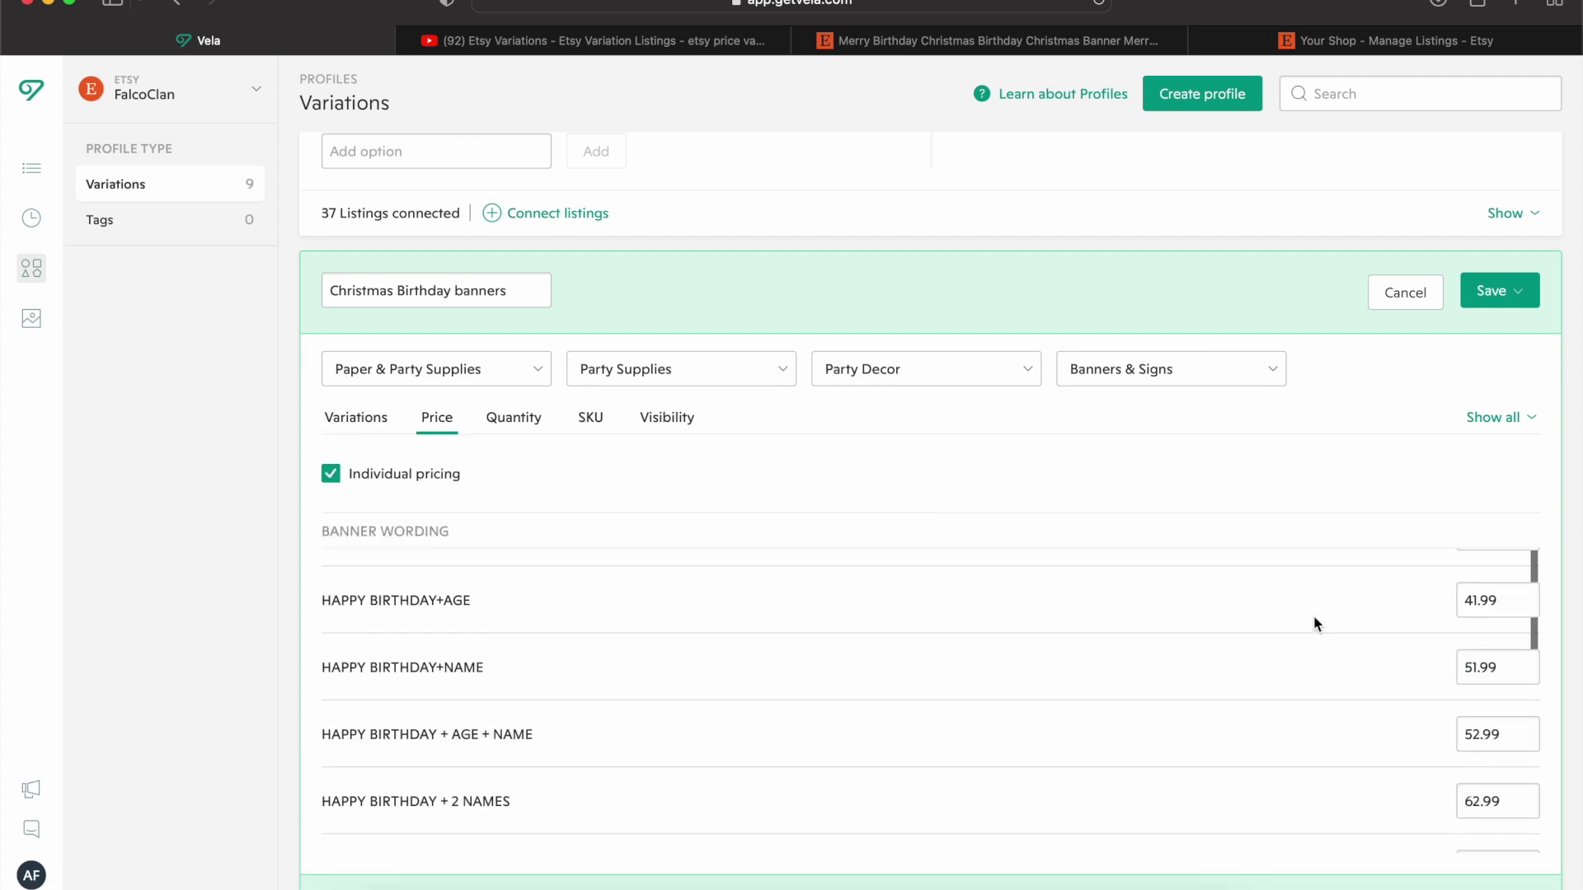
{"action": "scroll", "coordinate": [1327, 598], "scroll_direction": "up", "scroll_amount": 1}
{"action": "scroll", "coordinate": [1326, 599], "scroll_direction": "down", "scroll_amount": 2}
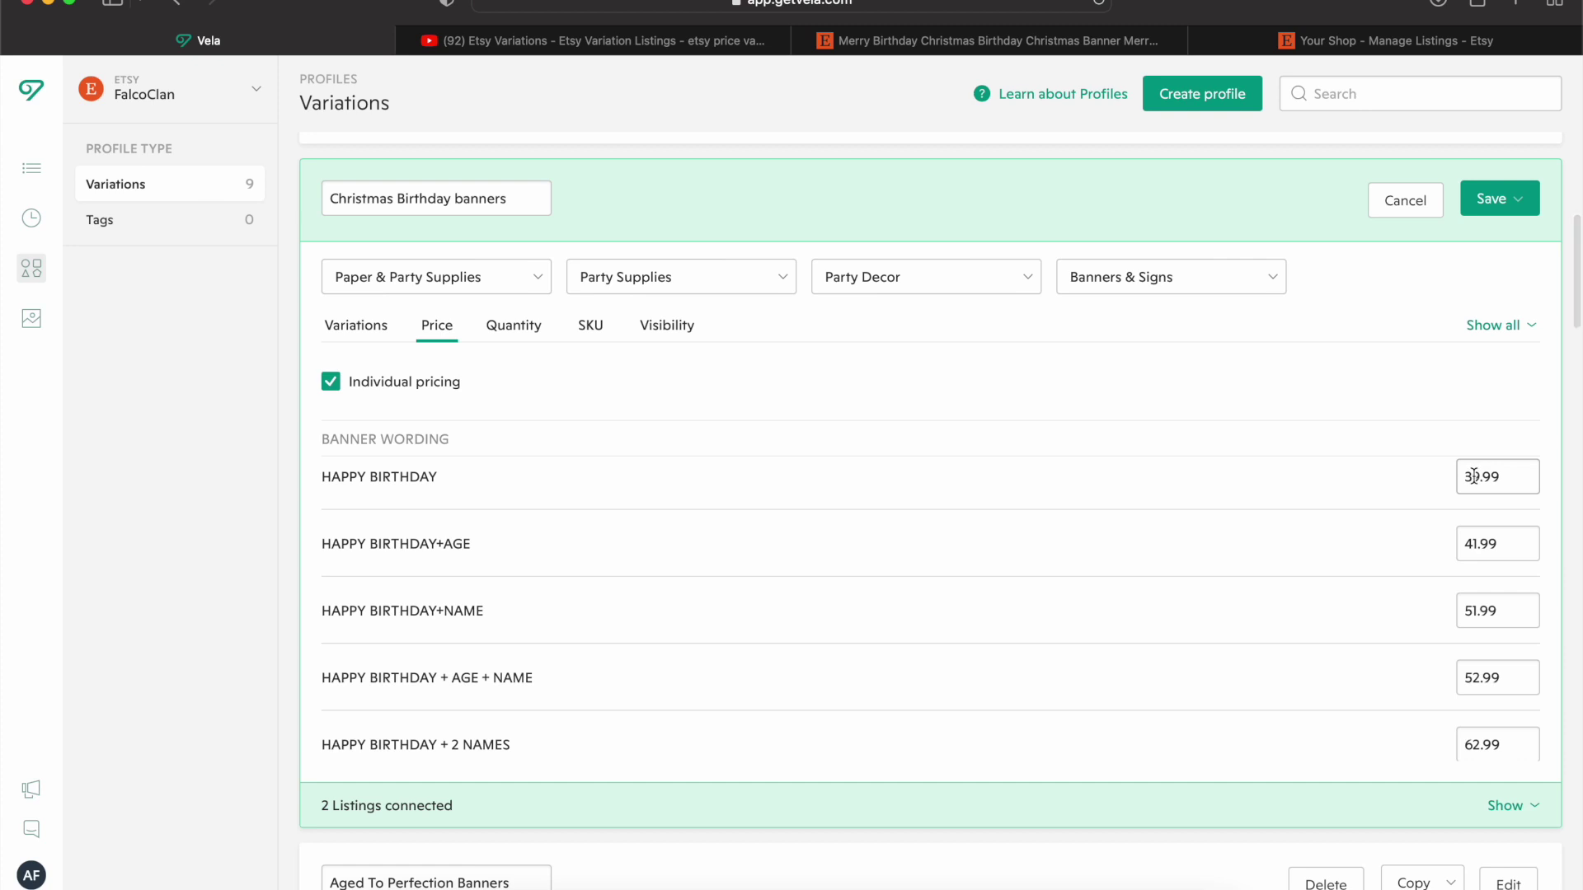
{"action": "scroll", "coordinate": [1510, 743], "scroll_direction": "down", "scroll_amount": 1}
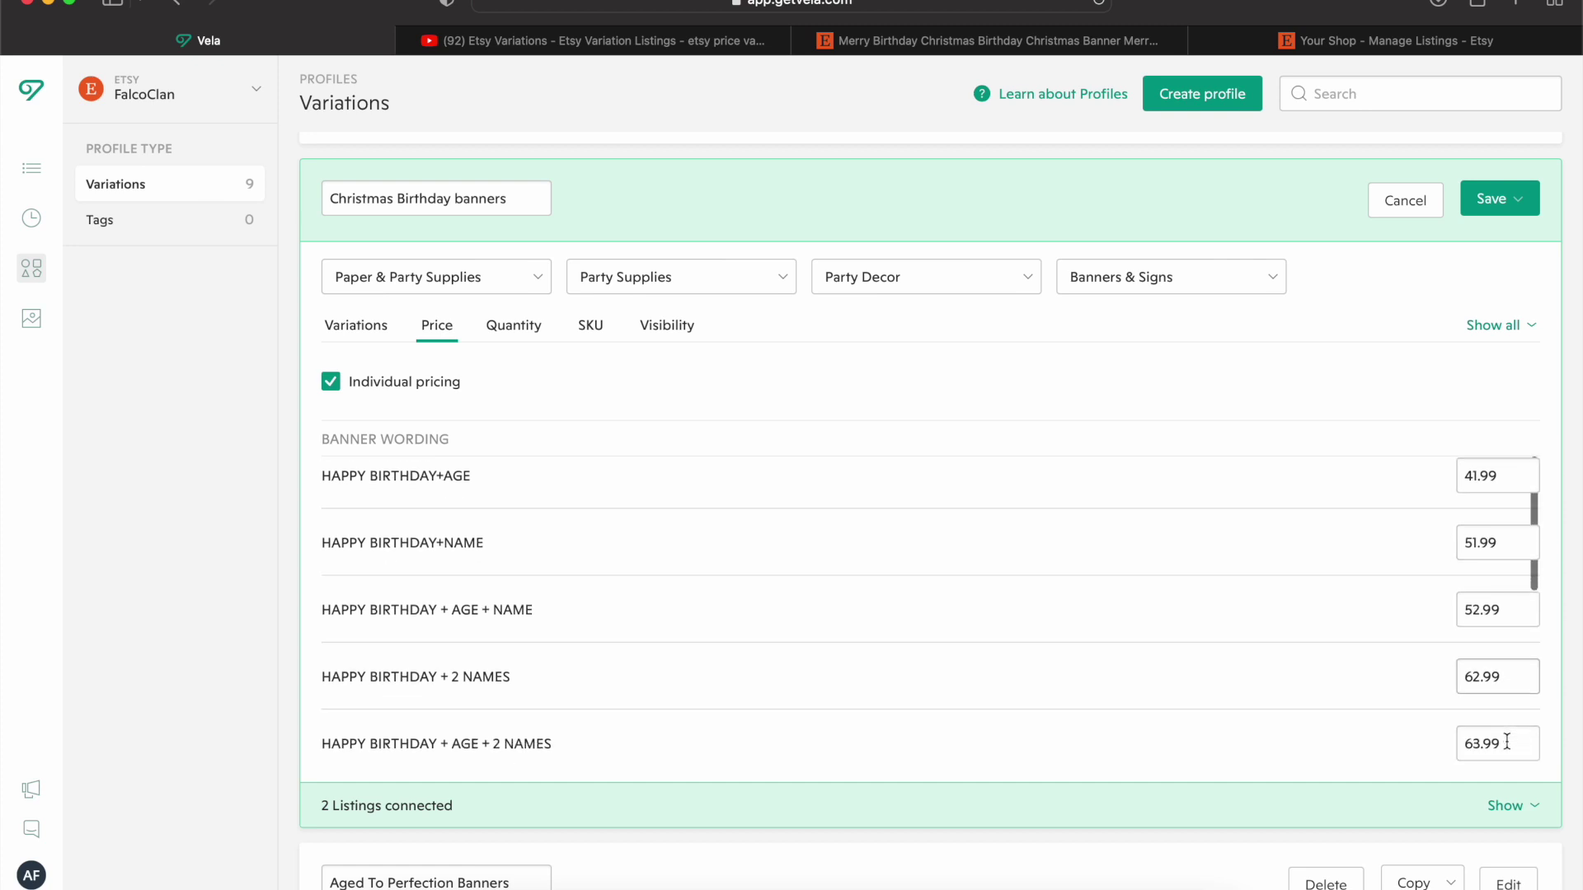
{"action": "scroll", "coordinate": [1508, 742], "scroll_direction": "down", "scroll_amount": 3}
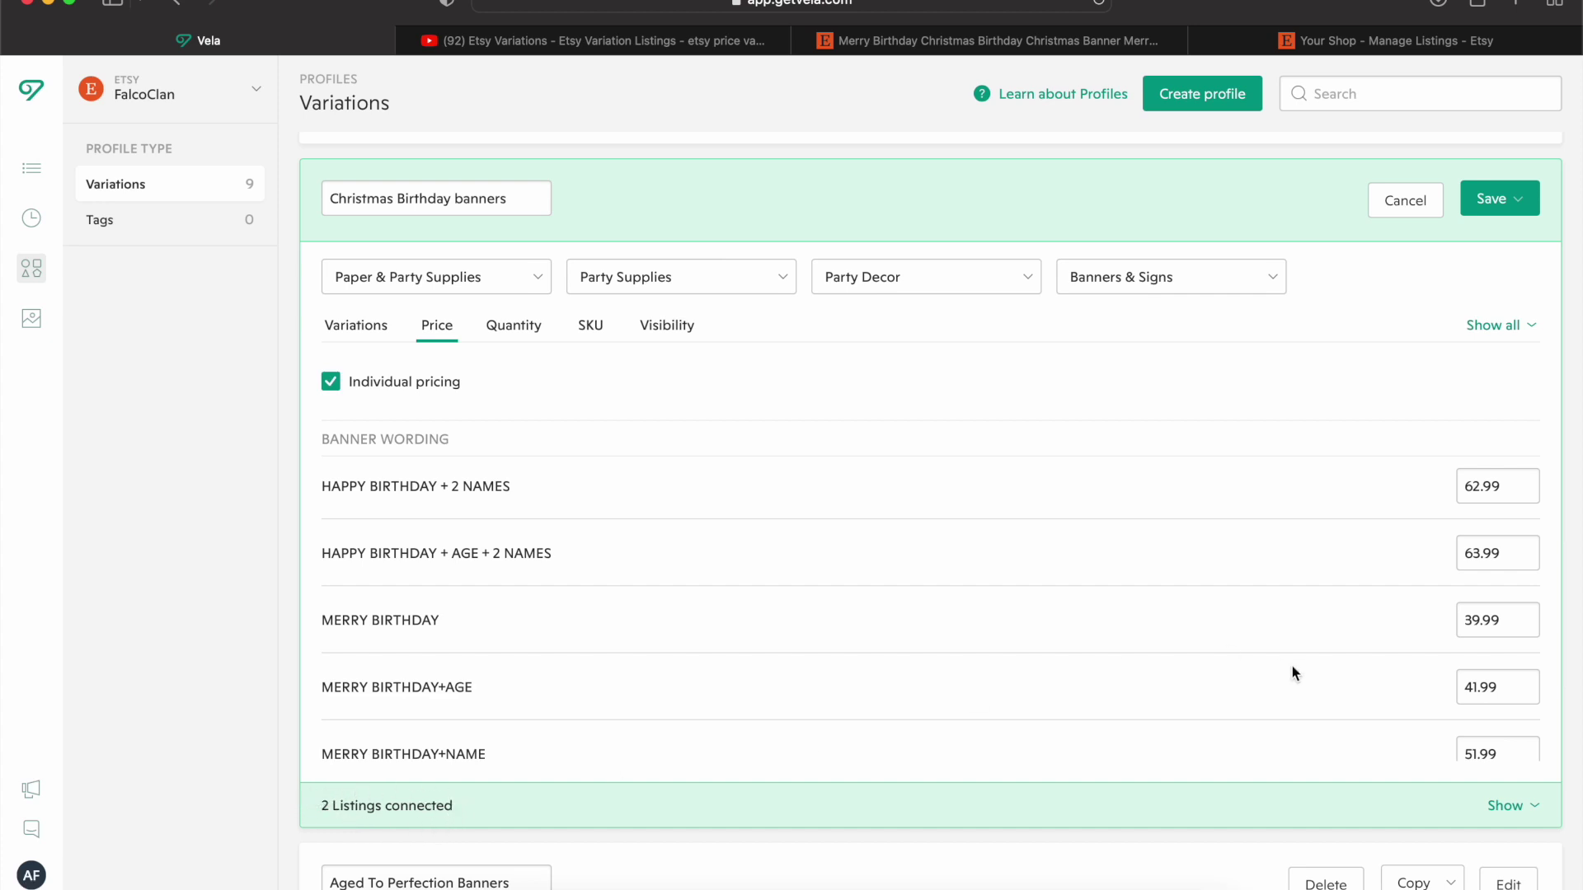
{"action": "scroll", "coordinate": [1292, 673], "scroll_direction": "down", "scroll_amount": 3}
{"action": "scroll", "coordinate": [1493, 650], "scroll_direction": "down", "scroll_amount": 1}
{"action": "scroll", "coordinate": [1492, 649], "scroll_direction": "down", "scroll_amount": 5}
{"action": "scroll", "coordinate": [1493, 650], "scroll_direction": "down", "scroll_amount": 3}
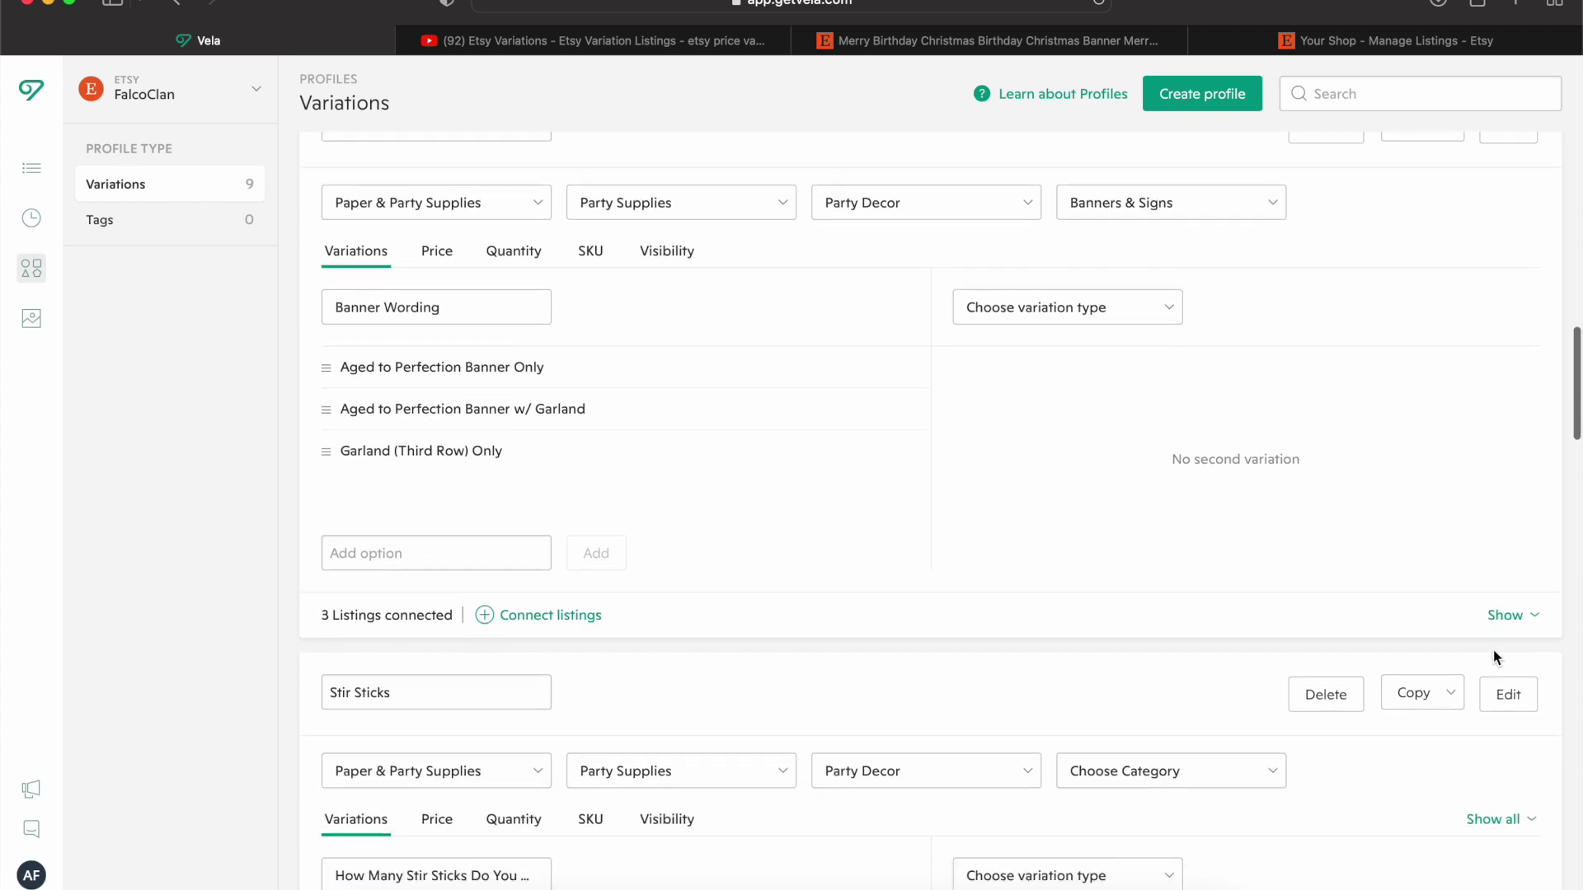
{"action": "scroll", "coordinate": [1493, 649], "scroll_direction": "down", "scroll_amount": 5}
{"action": "scroll", "coordinate": [1493, 649], "scroll_direction": "down", "scroll_amount": 10}
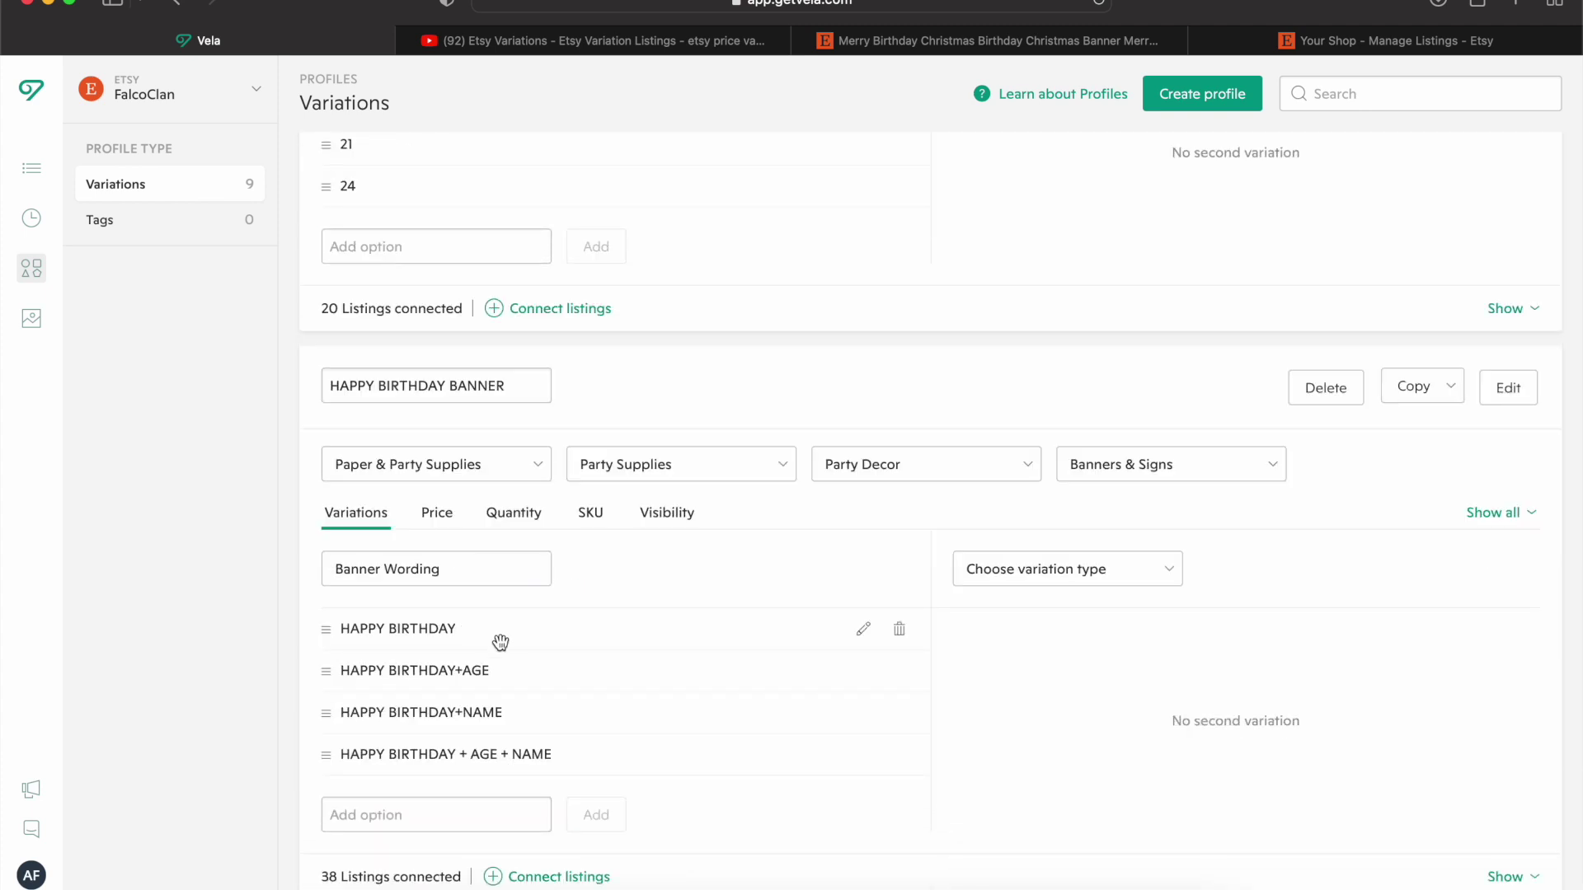
{"action": "scroll", "coordinate": [500, 642], "scroll_direction": "down", "scroll_amount": 2}
{"action": "scroll", "coordinate": [500, 642], "scroll_direction": "down", "scroll_amount": 2}
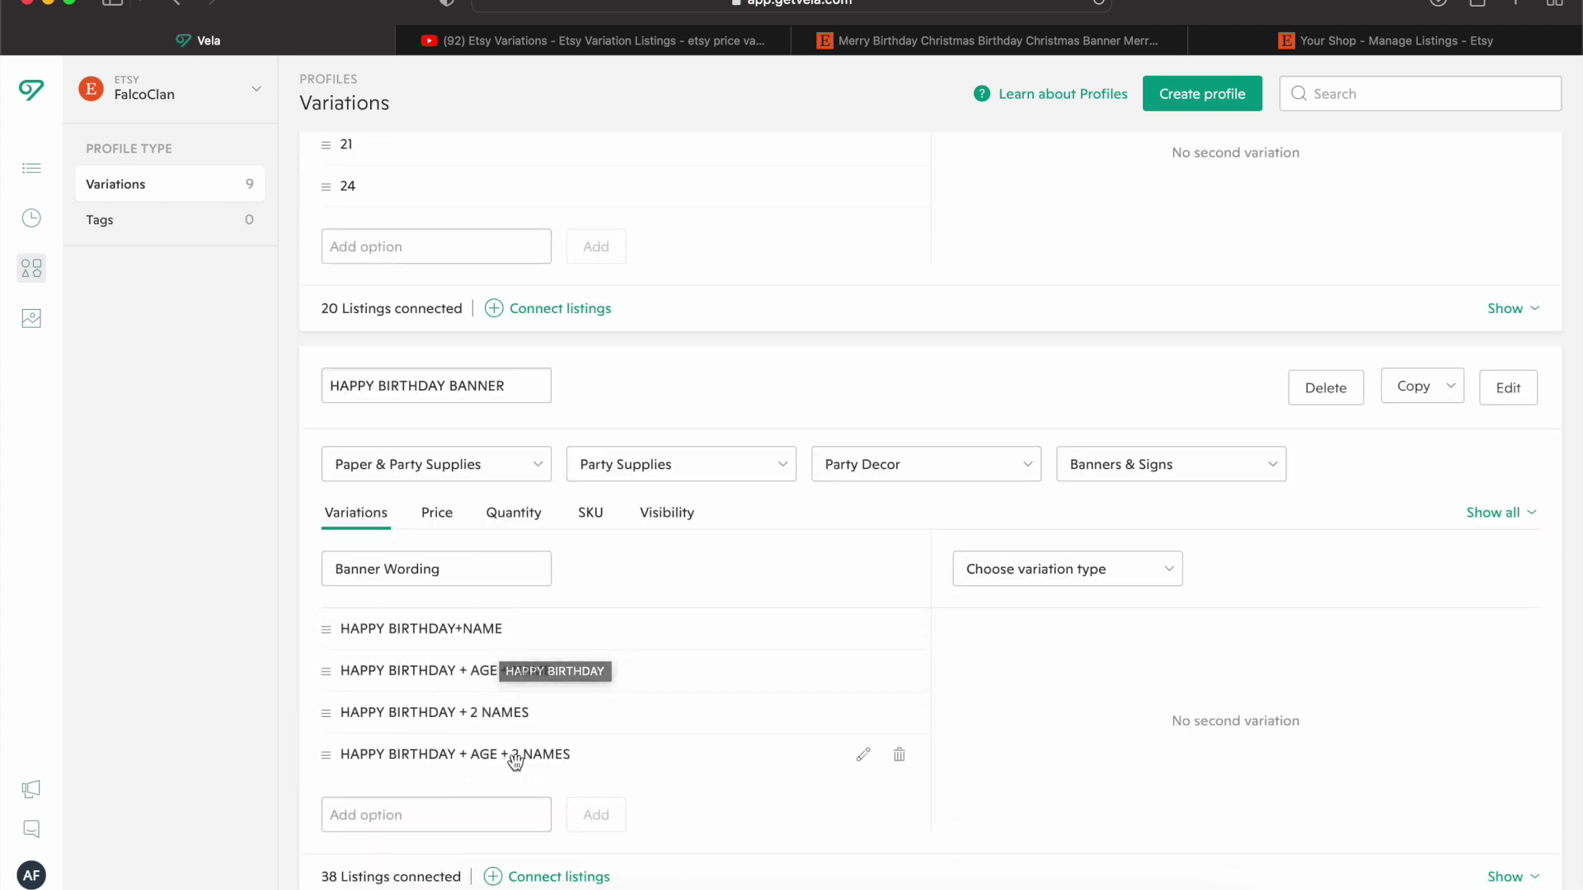
Step: Show the HAPPY BIRTHDAY BANNER profile's wording prices, up to $63.99, then head to Listings
{"action": "left_click", "coordinate": [436, 520]}
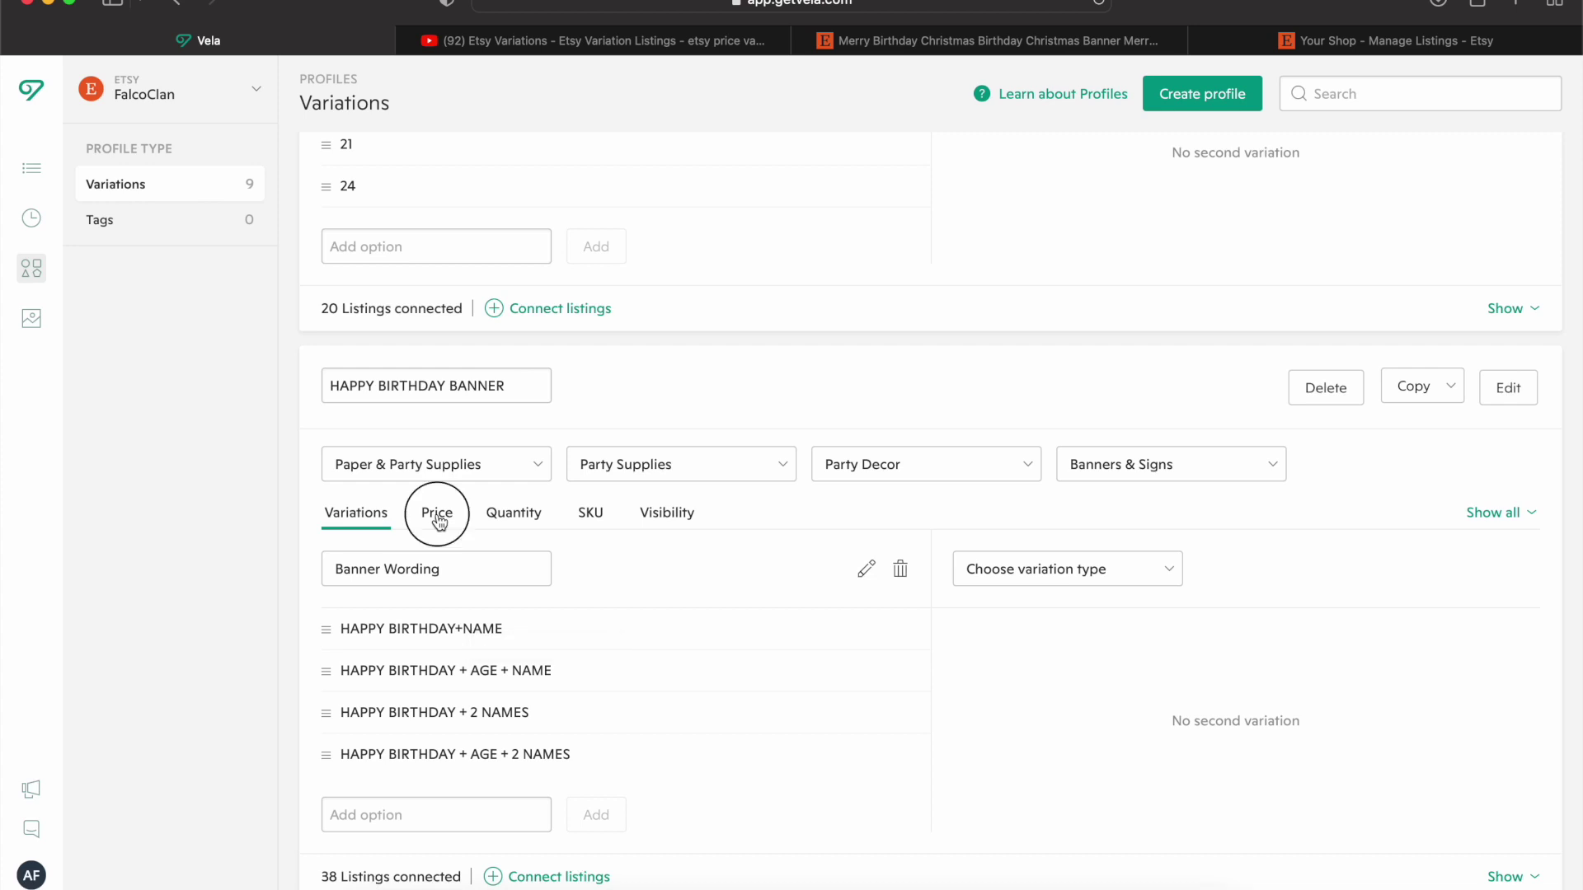
{"action": "scroll", "coordinate": [537, 686], "scroll_direction": "down", "scroll_amount": 2}
{"action": "scroll", "coordinate": [541, 640], "scroll_direction": "down", "scroll_amount": 2}
{"action": "scroll", "coordinate": [541, 522], "scroll_direction": "down", "scroll_amount": 2}
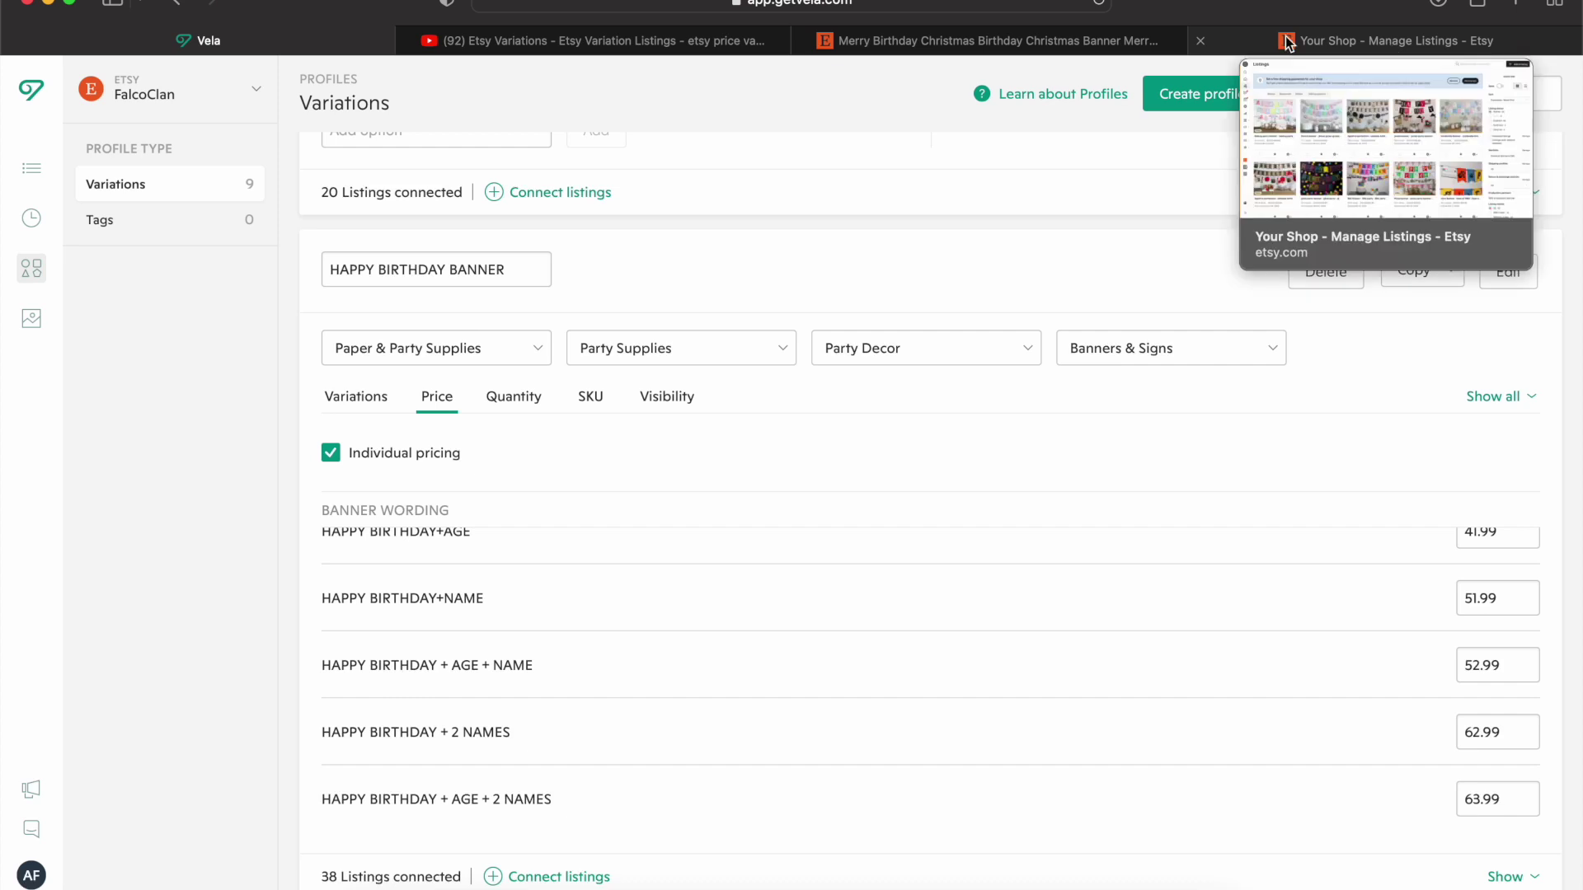
{"action": "left_click", "coordinate": [1391, 47]}
{"action": "left_click", "coordinate": [223, 45]}
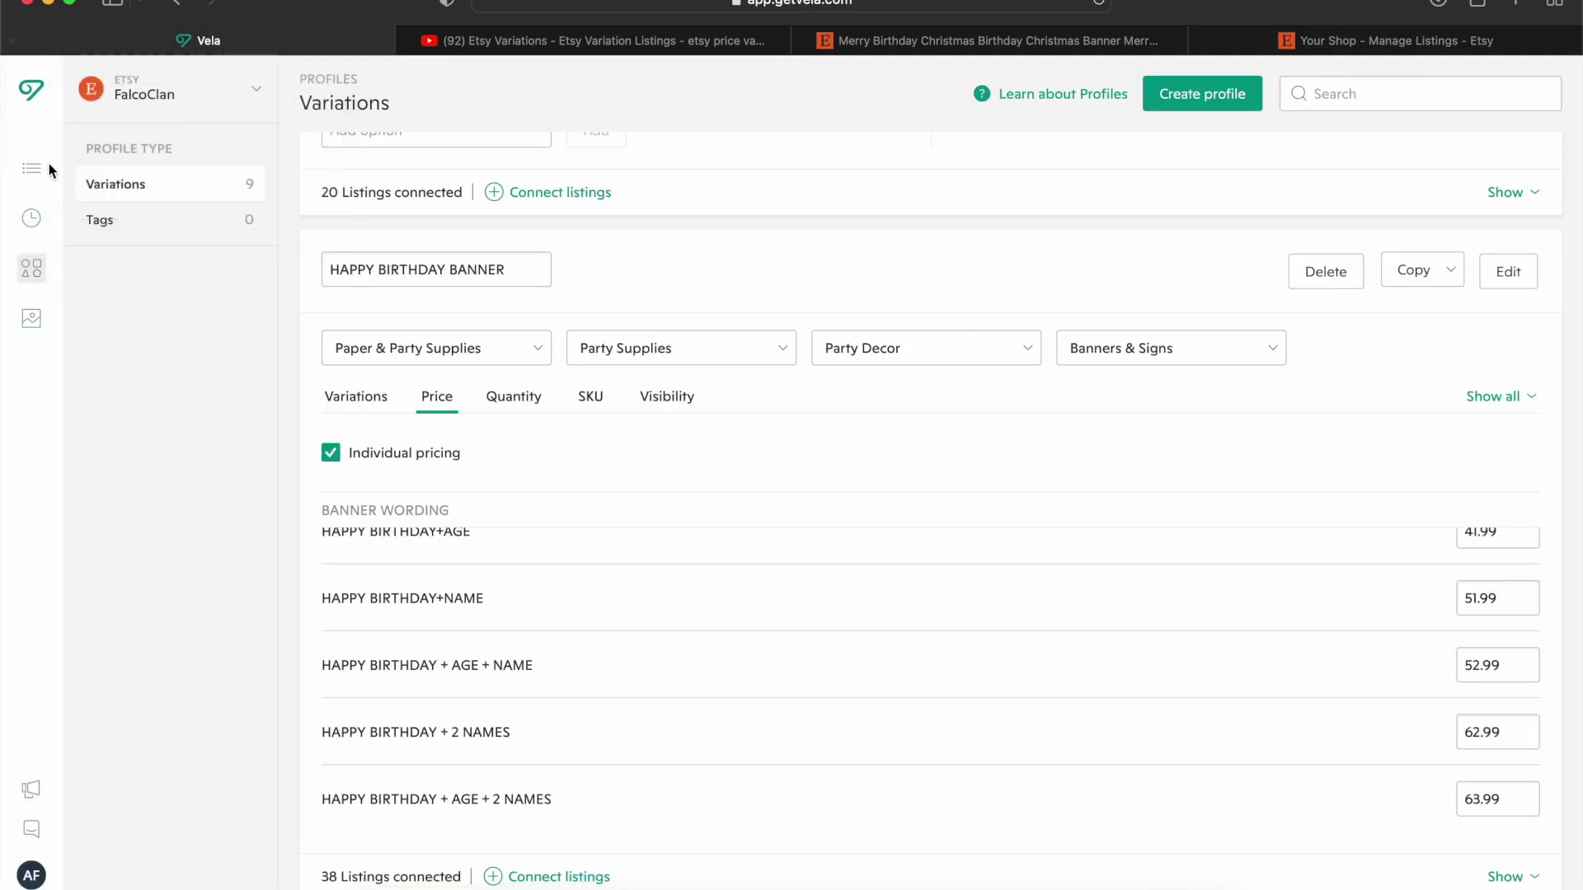
{"action": "left_click", "coordinate": [30, 180]}
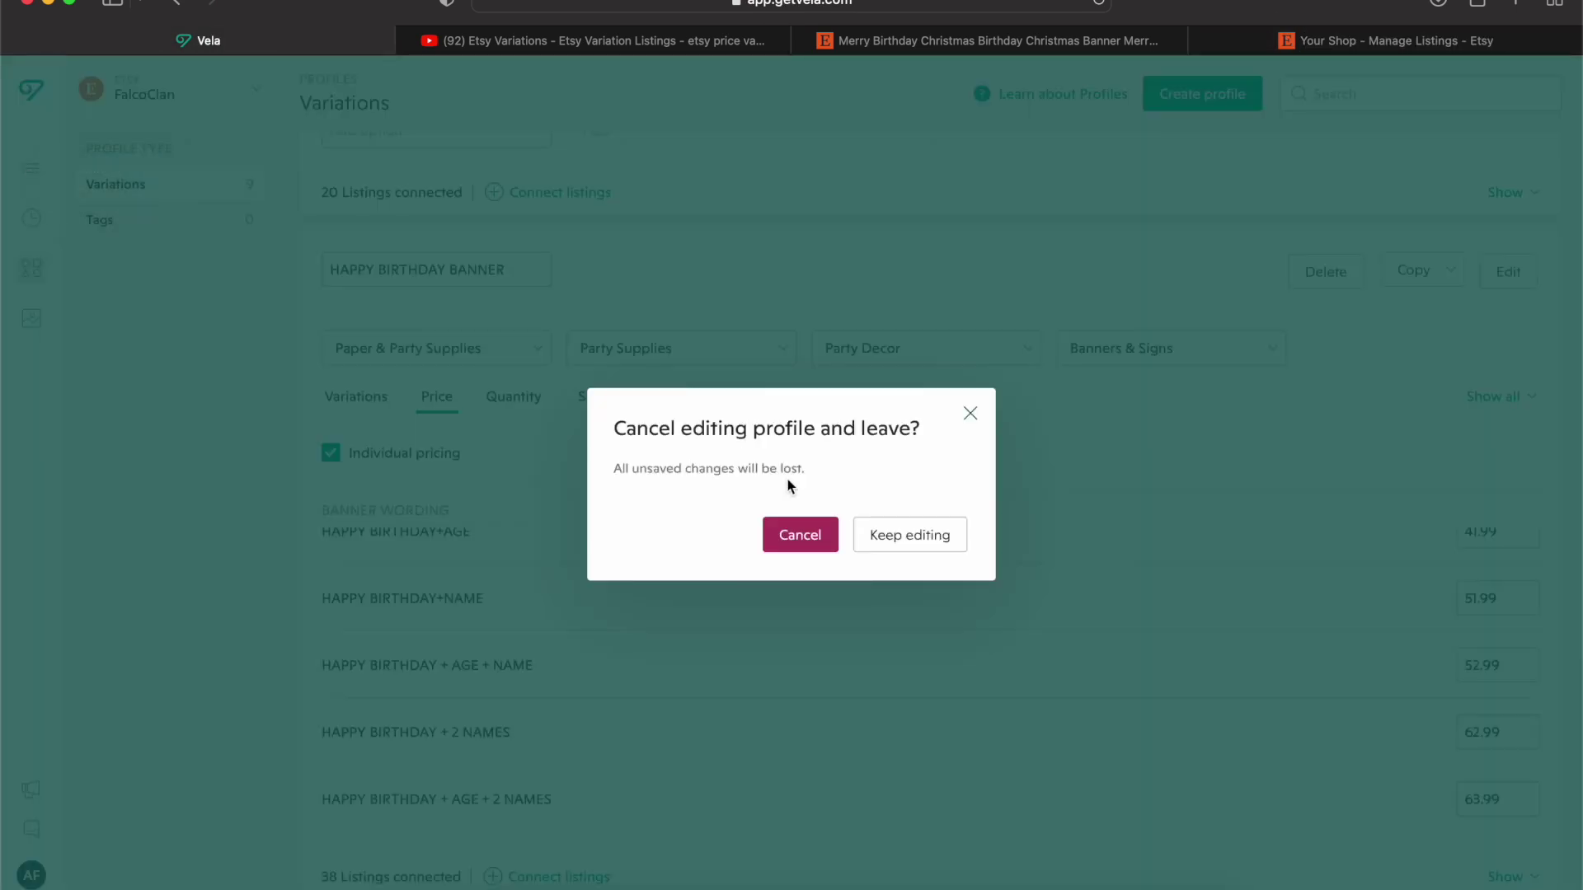
Step: Leave the profile, select all 318 active listings, open the bulk editor, and expand inventory
{"action": "left_click", "coordinate": [827, 535]}
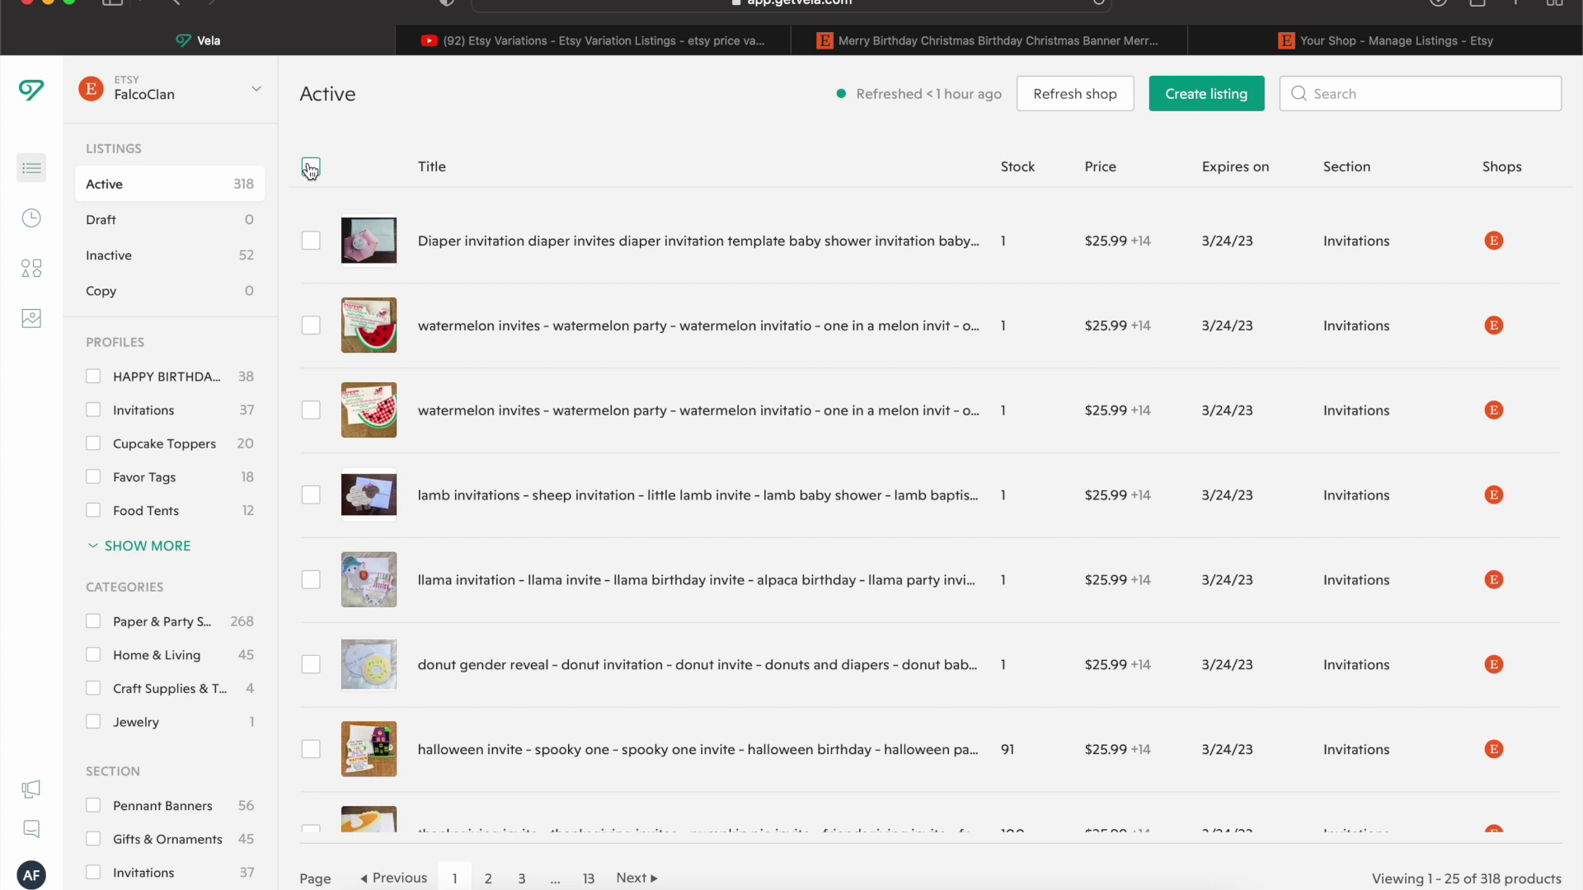
{"action": "left_click", "coordinate": [310, 166]}
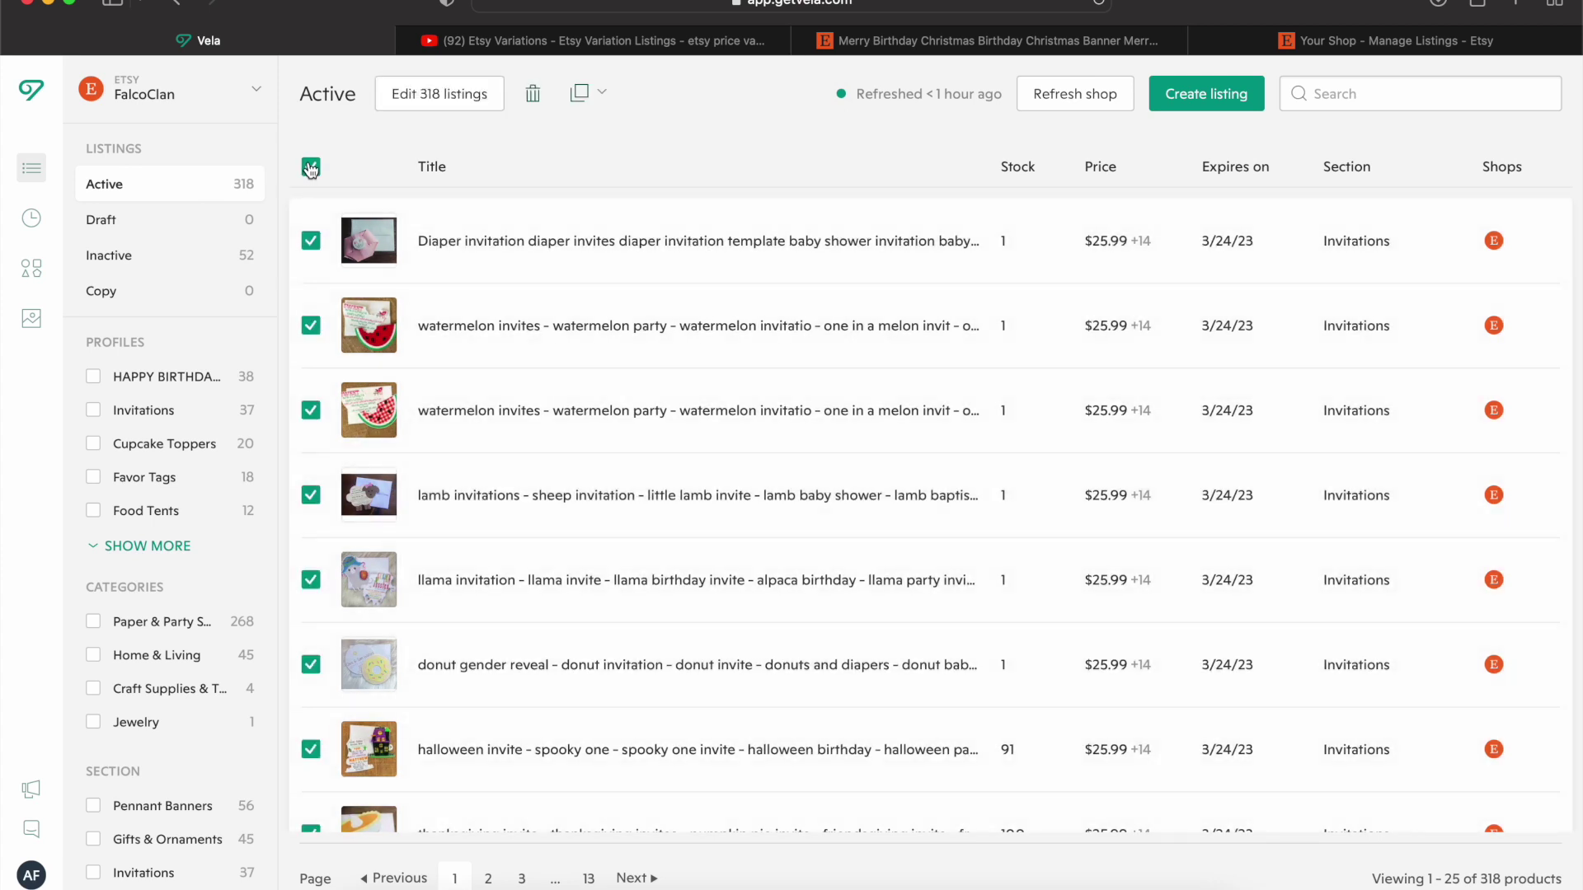
{"action": "left_click", "coordinate": [442, 96]}
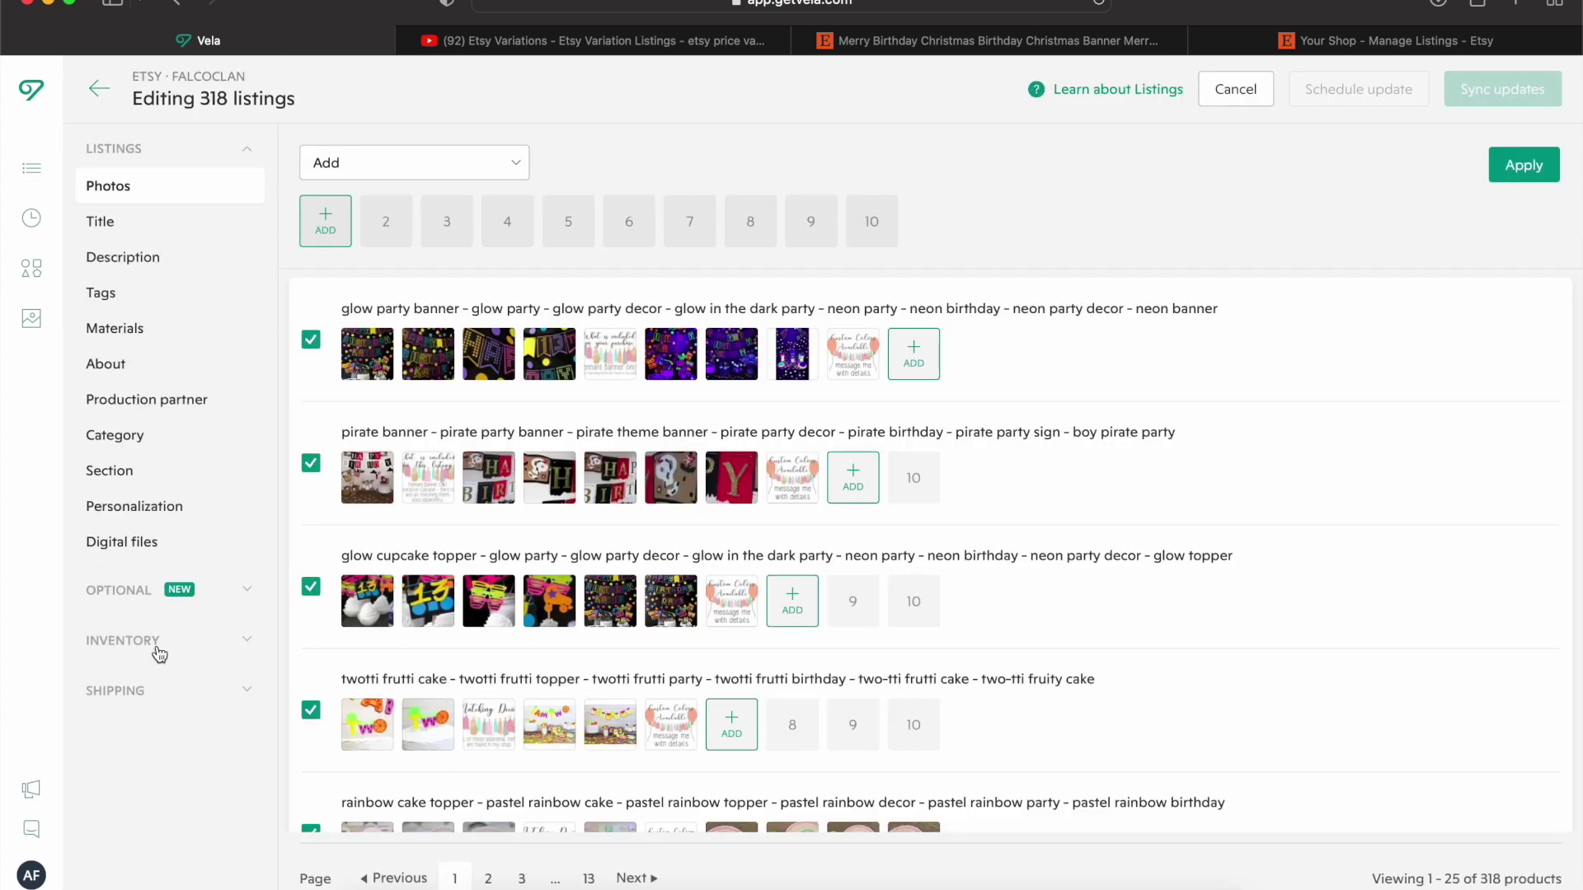
{"action": "left_click", "coordinate": [158, 653]}
Step: In Vela's bulk price editor, keep Increase by as the mode and enter 3.5
{"action": "left_click", "coordinate": [100, 331]}
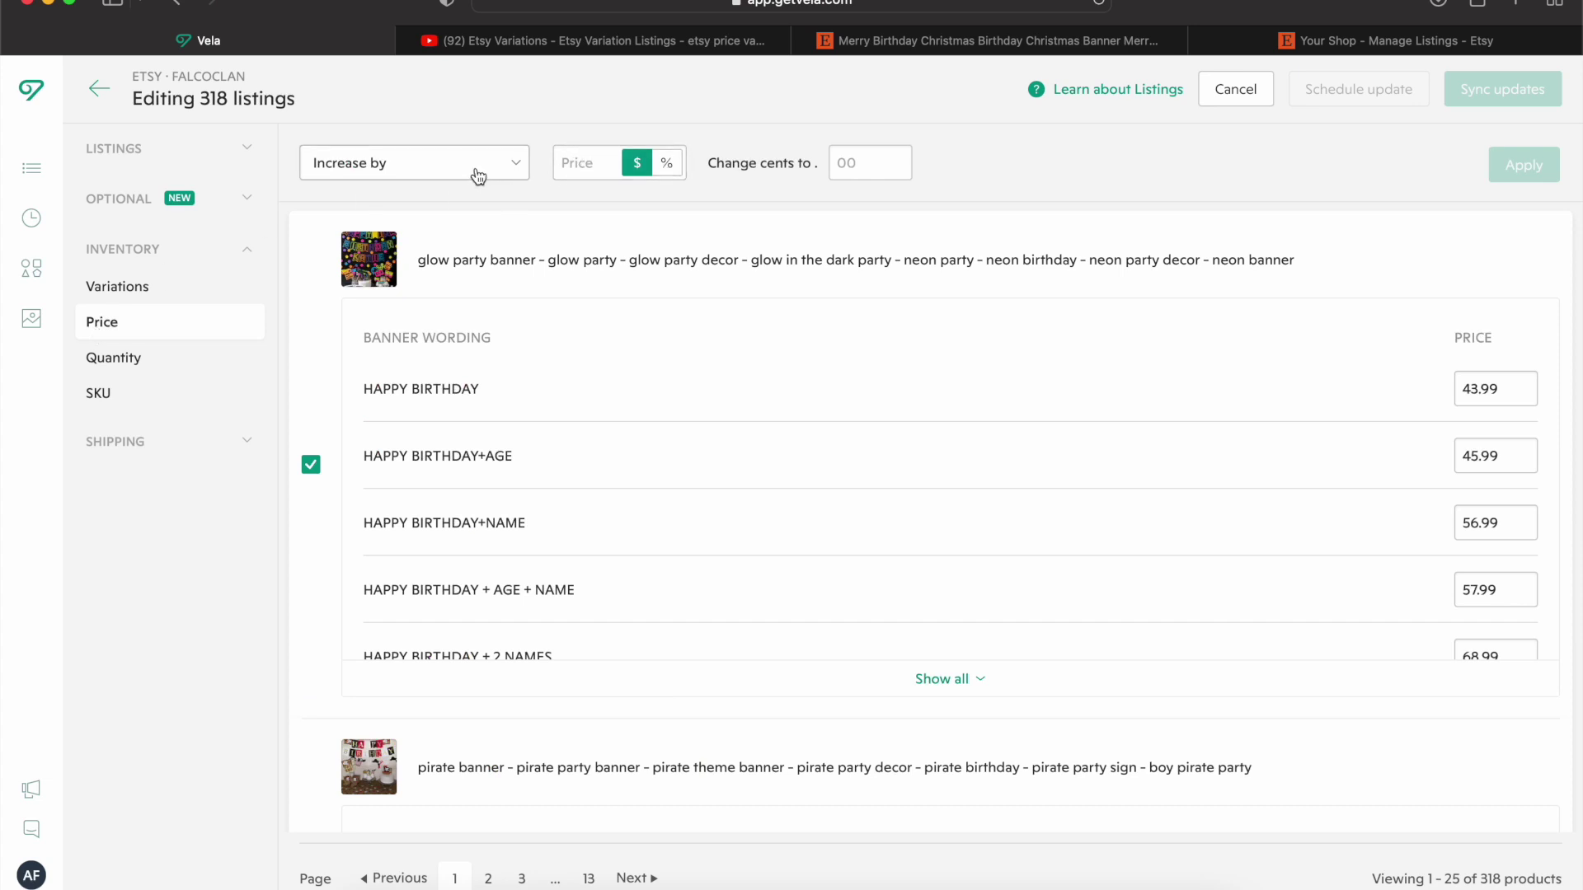
{"action": "left_click", "coordinate": [585, 163]}
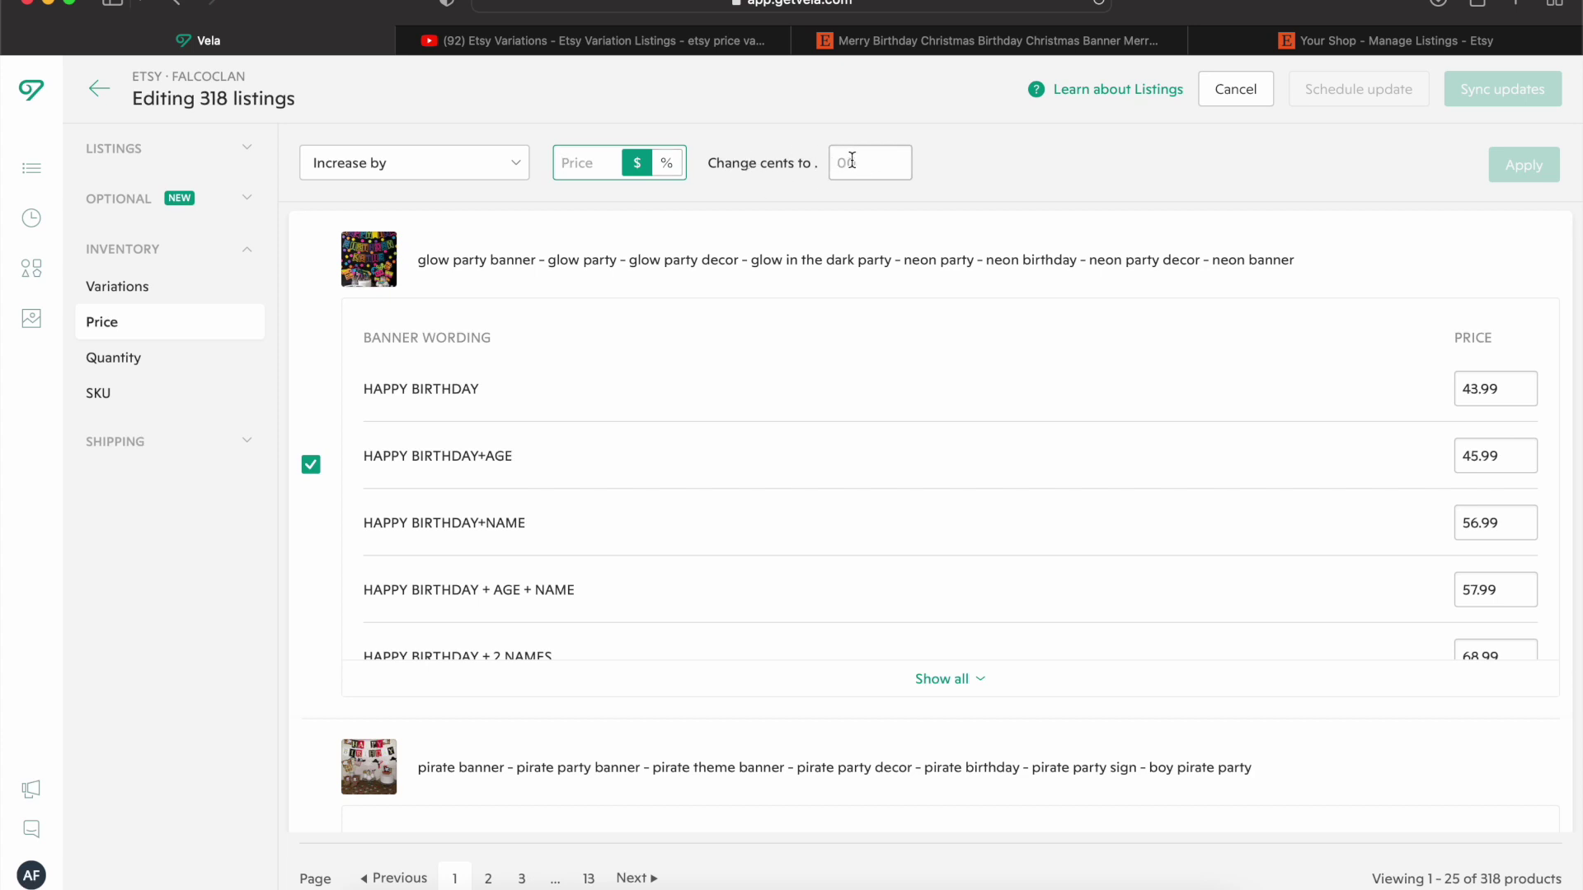
{"action": "left_click", "coordinate": [391, 171]}
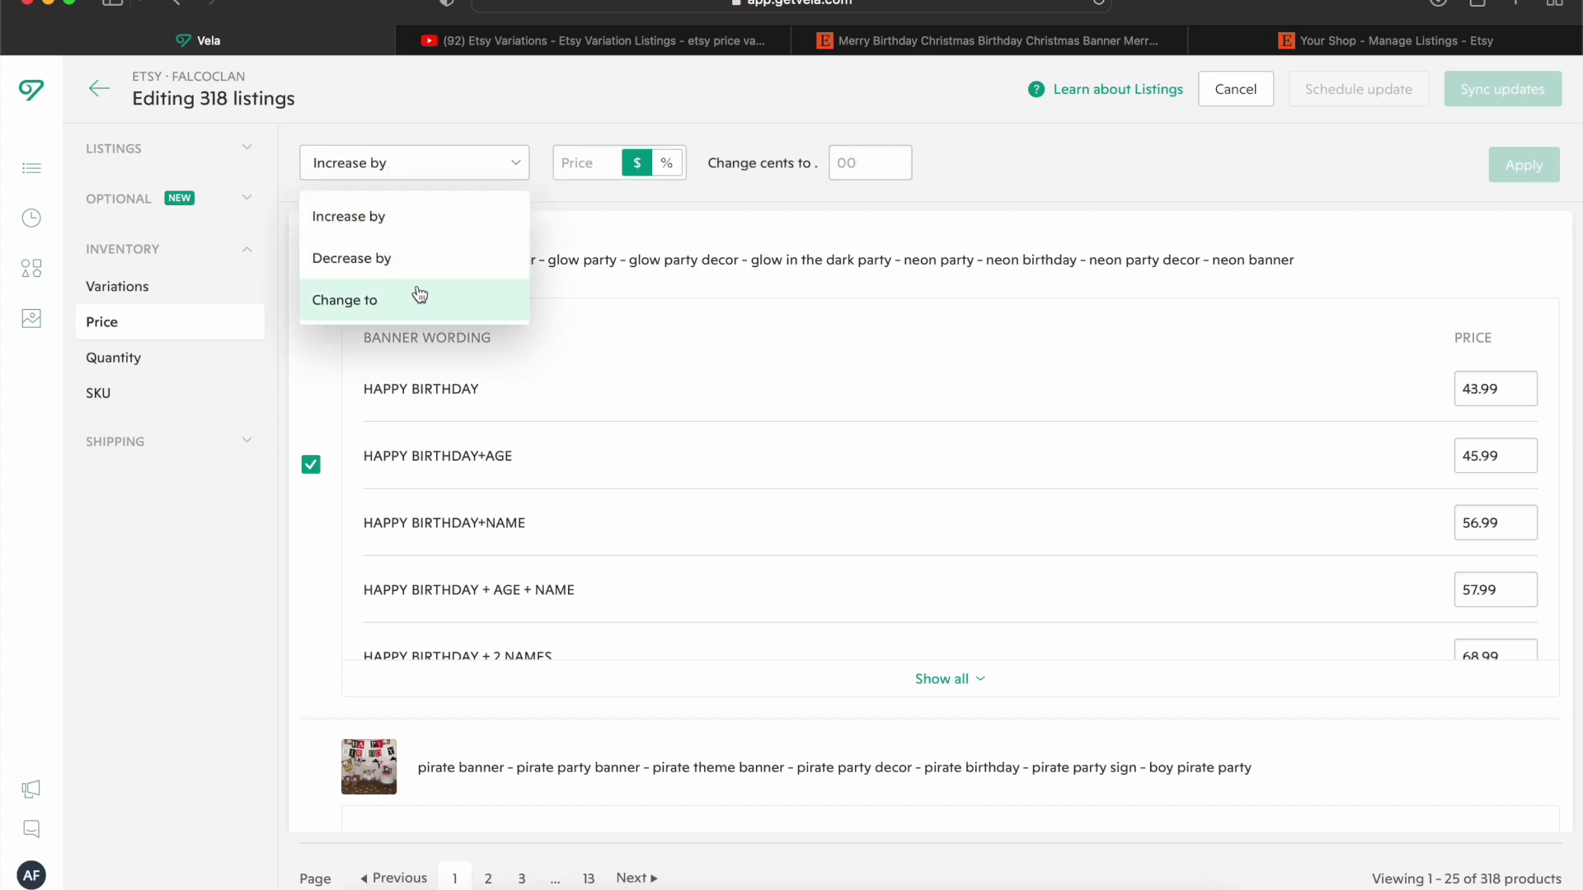
{"action": "left_click", "coordinate": [443, 178]}
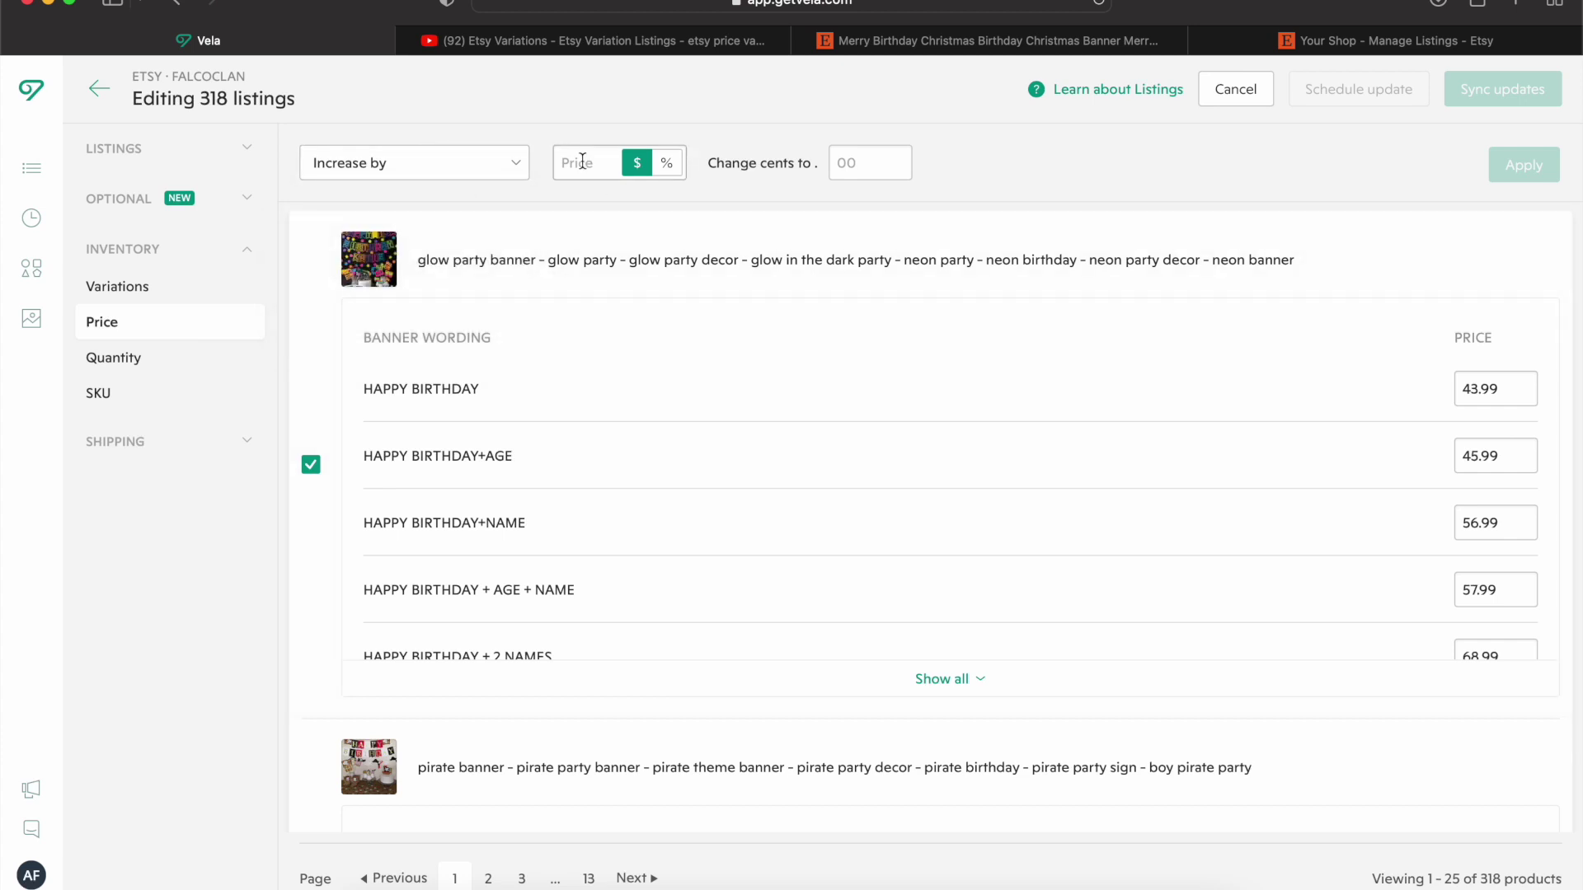
{"action": "left_click", "coordinate": [581, 161]}
{"action": "type", "text": "3.5"}
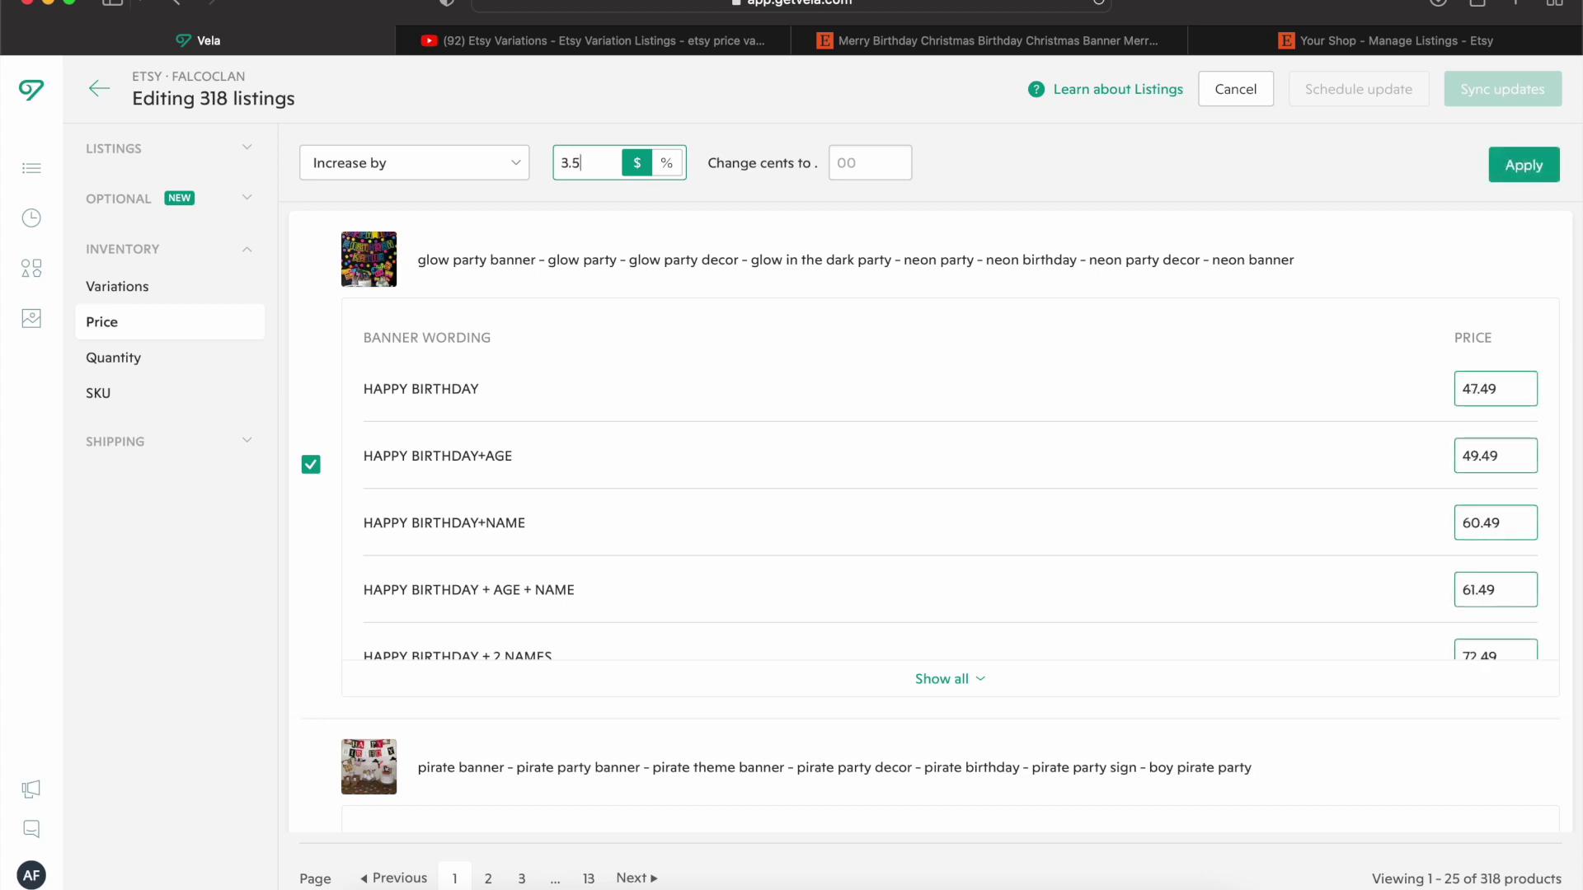
Step: Make the 3.5 increase a percentage with cents ending .95, then return to YouTube comments
{"action": "left_click", "coordinate": [667, 163]}
{"action": "left_click", "coordinate": [868, 163]}
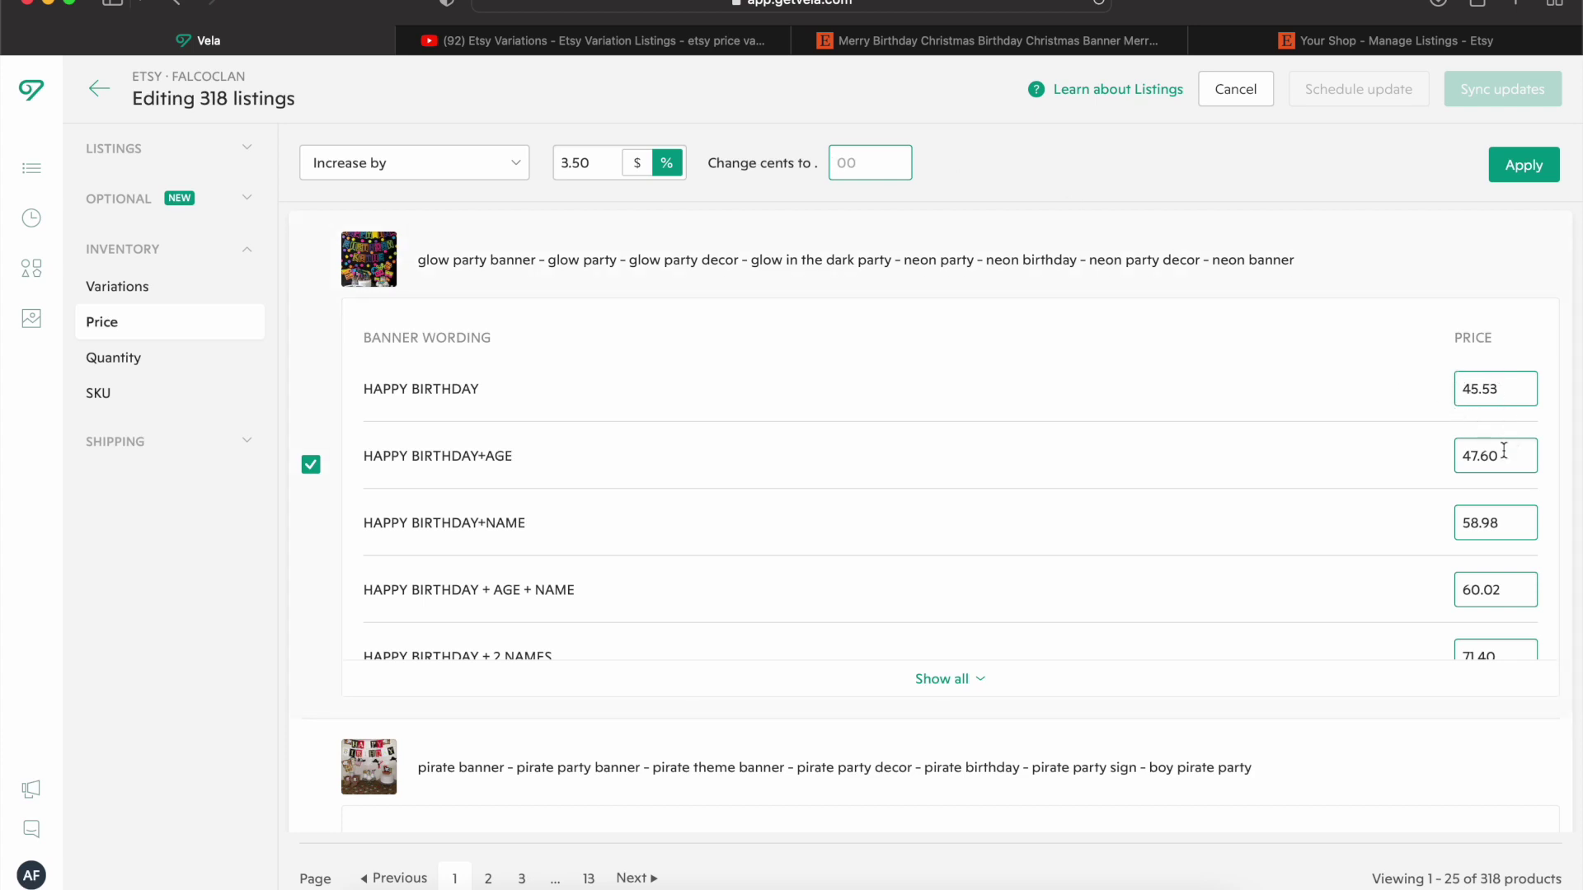
{"action": "type", "text": "99"}
{"action": "key", "text": "BackSpace"}
{"action": "key", "text": "BackSpace"}
{"action": "type", "text": "95"}
{"action": "scroll", "coordinate": [1178, 257], "scroll_direction": "down", "scroll_amount": 1}
{"action": "scroll", "coordinate": [1179, 256], "scroll_direction": "down", "scroll_amount": 2}
{"action": "scroll", "coordinate": [1179, 257], "scroll_direction": "down", "scroll_amount": 3}
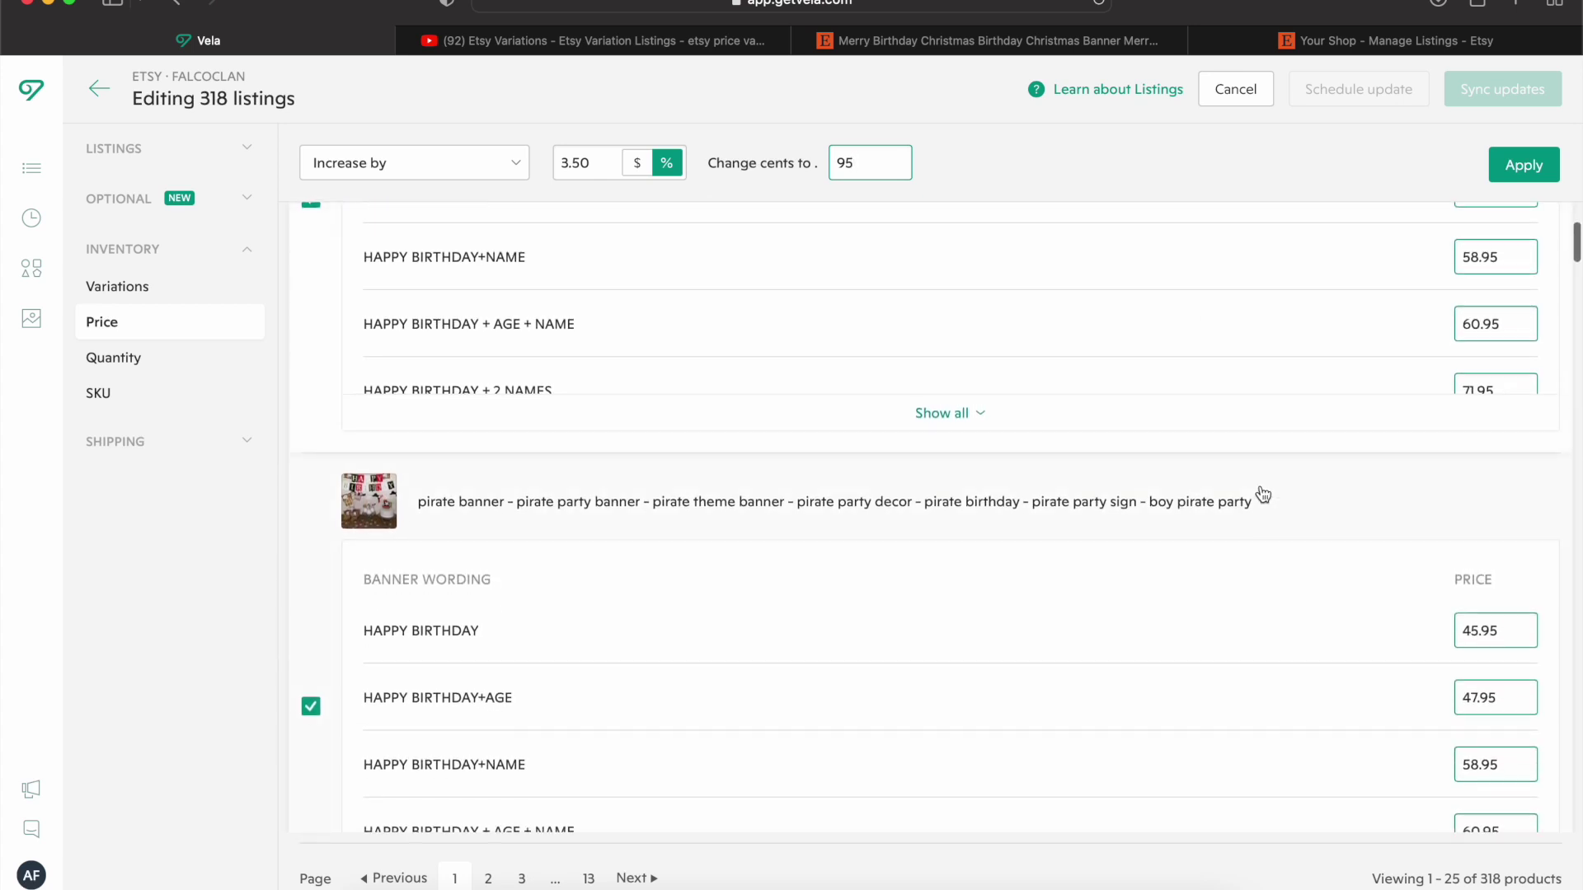
{"action": "scroll", "coordinate": [1261, 495], "scroll_direction": "down", "scroll_amount": 2}
{"action": "scroll", "coordinate": [1262, 495], "scroll_direction": "down", "scroll_amount": 2}
{"action": "scroll", "coordinate": [1262, 495], "scroll_direction": "down", "scroll_amount": 2}
{"action": "scroll", "coordinate": [1265, 422], "scroll_direction": "down", "scroll_amount": 1}
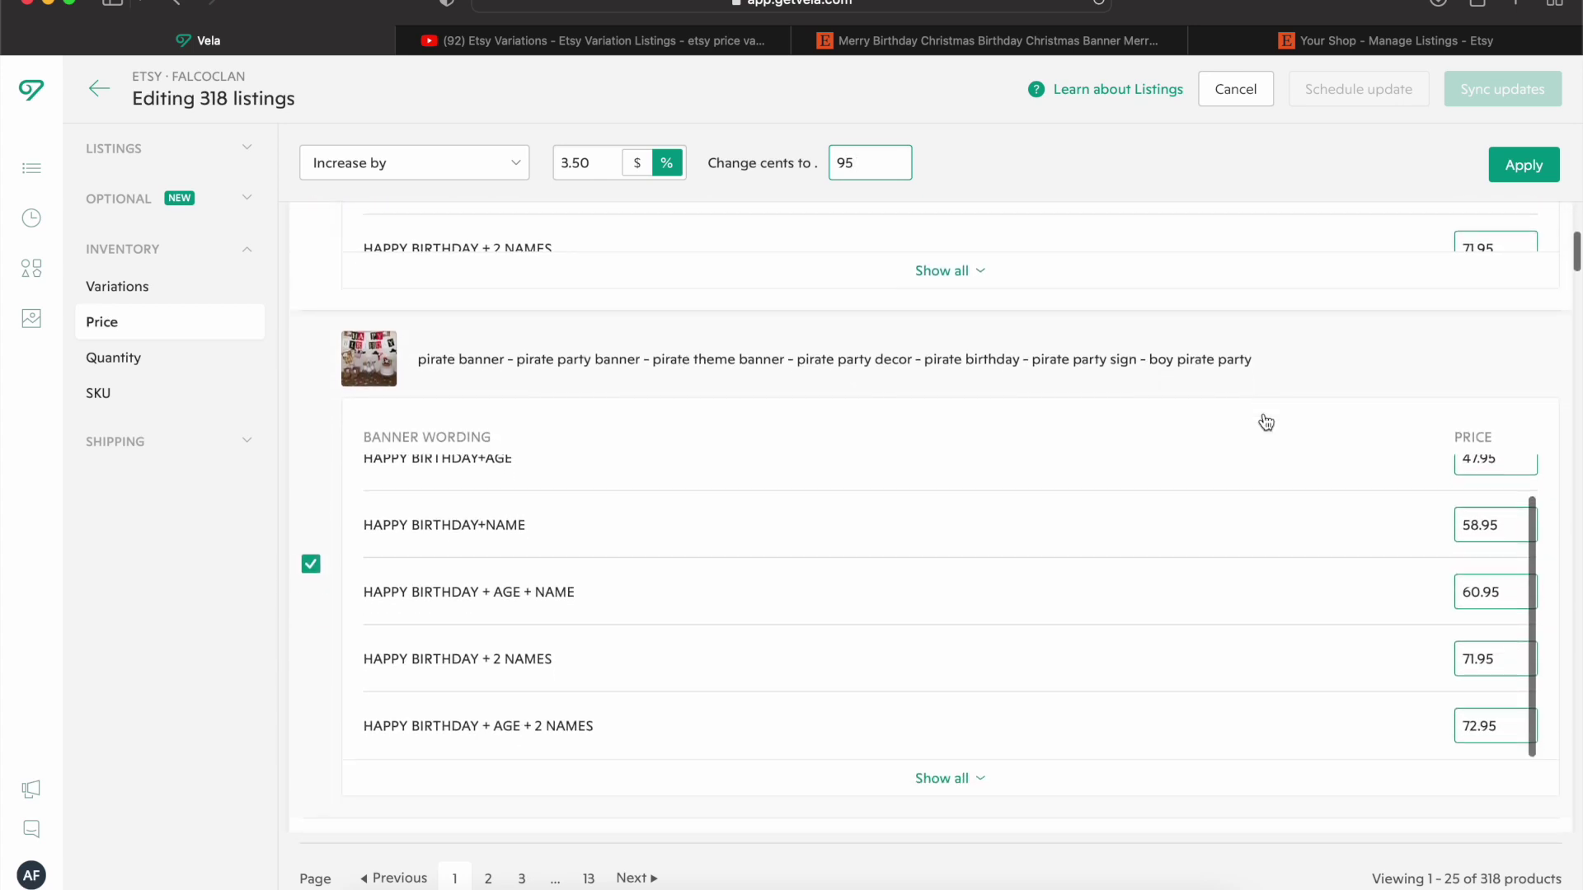
{"action": "scroll", "coordinate": [1266, 422], "scroll_direction": "down", "scroll_amount": 3}
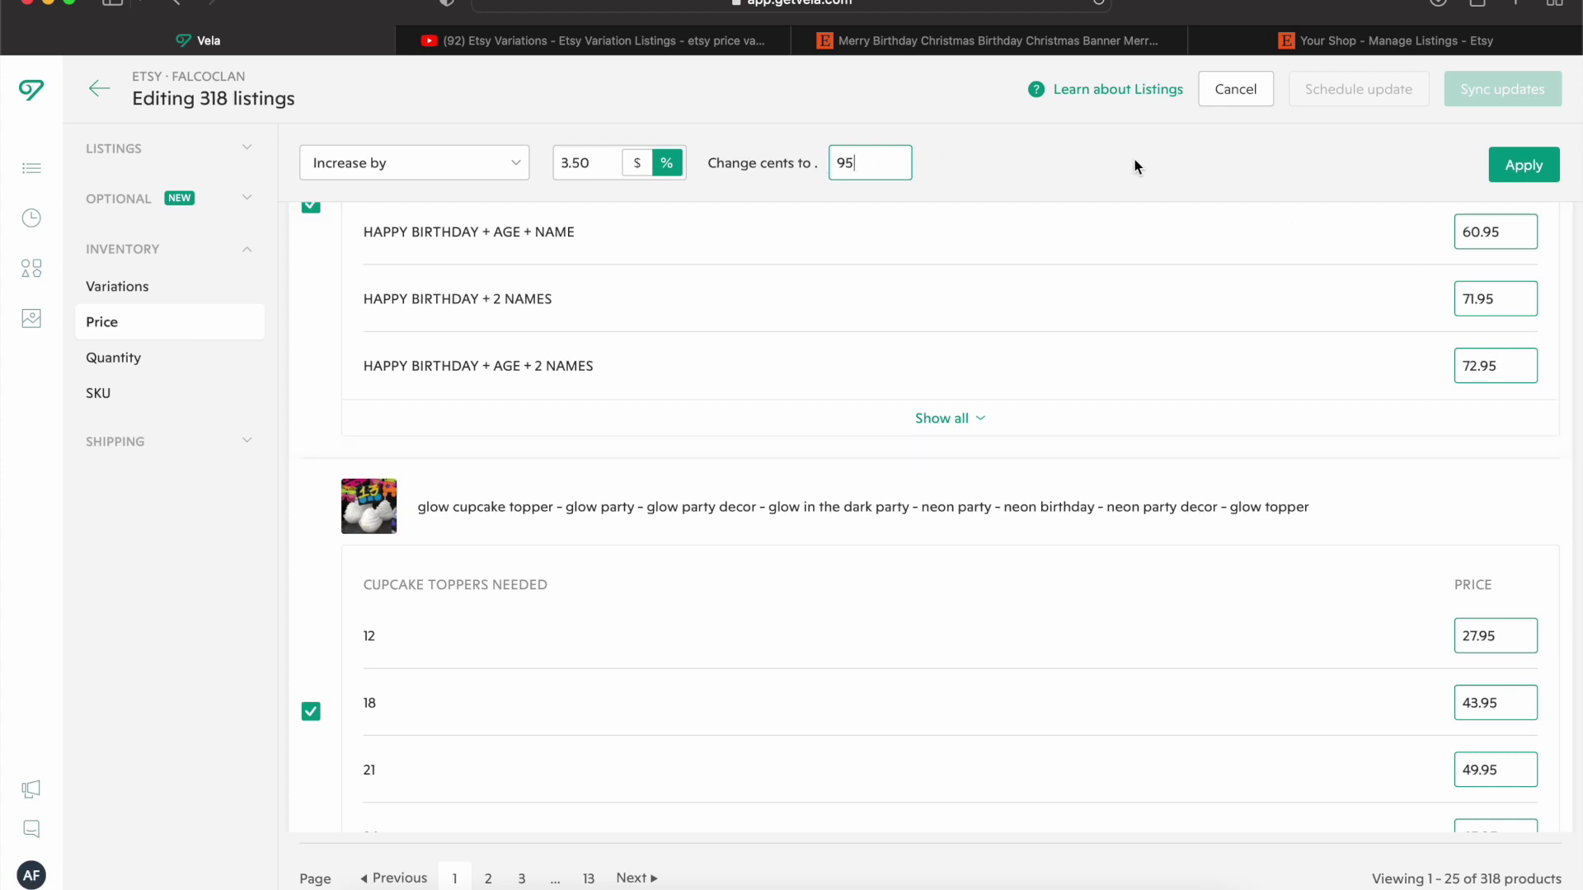
{"action": "scroll", "coordinate": [1141, 308], "scroll_direction": "up", "scroll_amount": 3}
{"action": "scroll", "coordinate": [1141, 309], "scroll_direction": "up", "scroll_amount": 2}
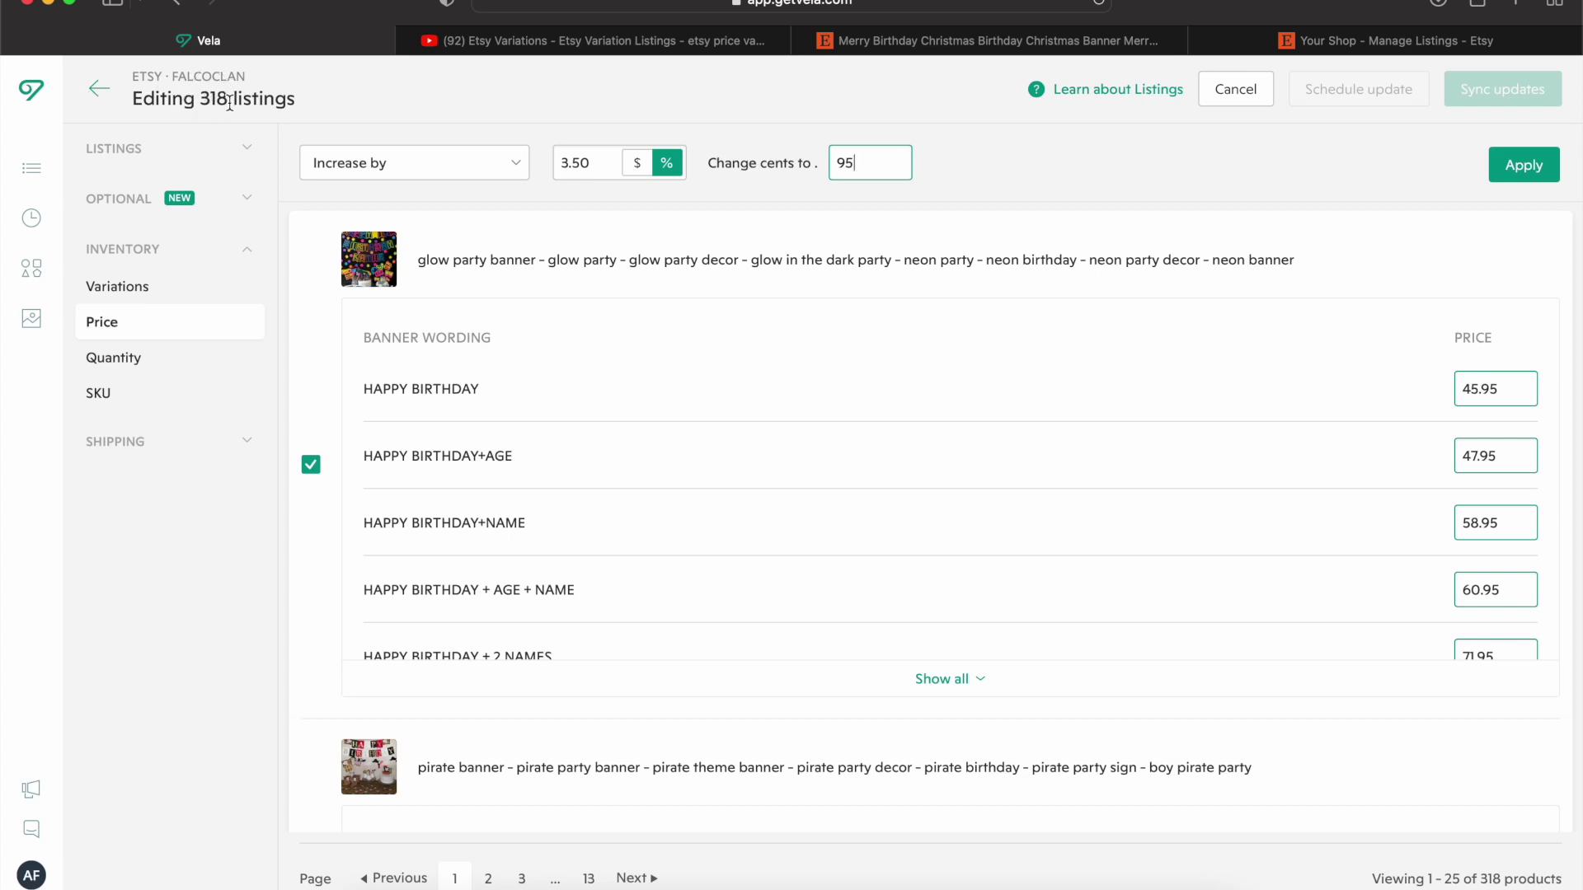
{"action": "left_click", "coordinate": [96, 98]}
{"action": "left_click", "coordinate": [593, 40]}
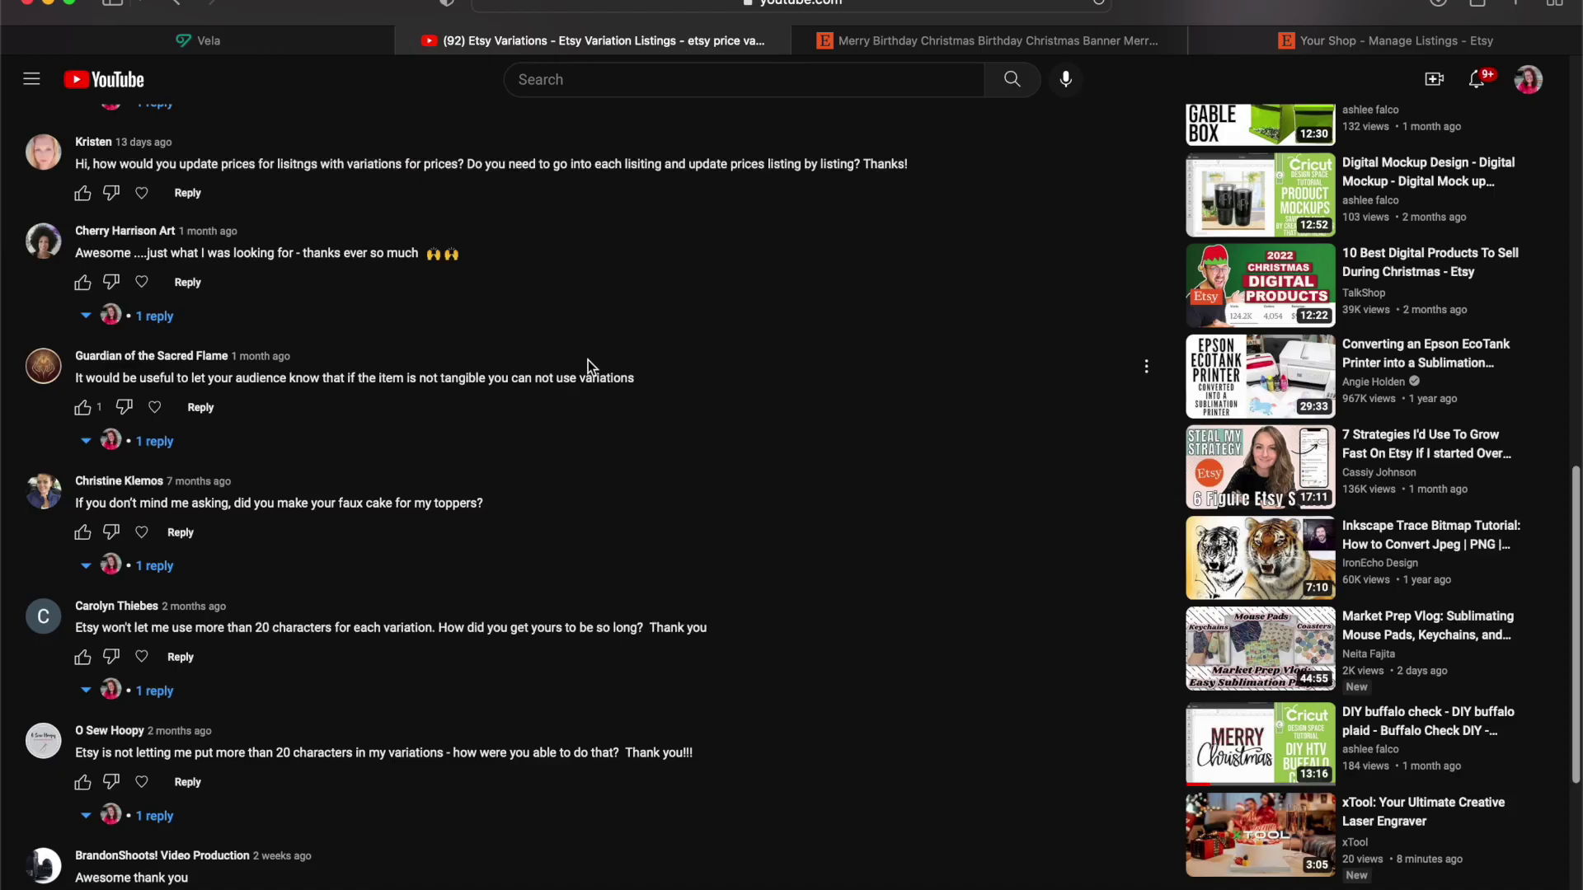
{"action": "scroll", "coordinate": [587, 360], "scroll_direction": "down", "scroll_amount": 1}
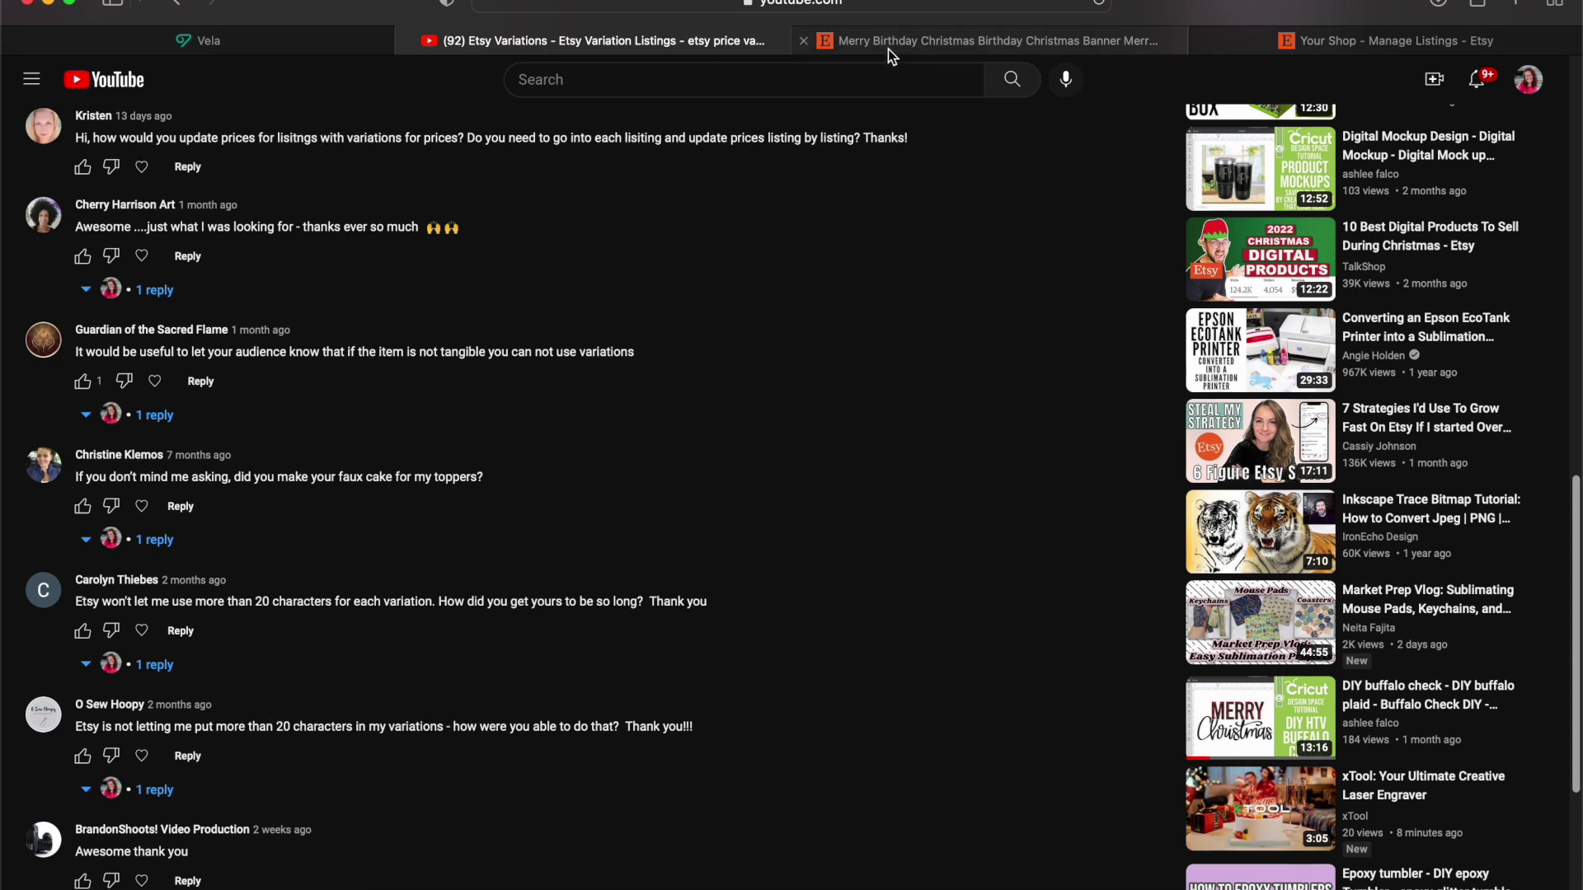
Step: Glance at the Merry Birthday Christmas banner listing, then go back to Etsy's Manage Listings
{"action": "left_click", "coordinate": [1081, 45]}
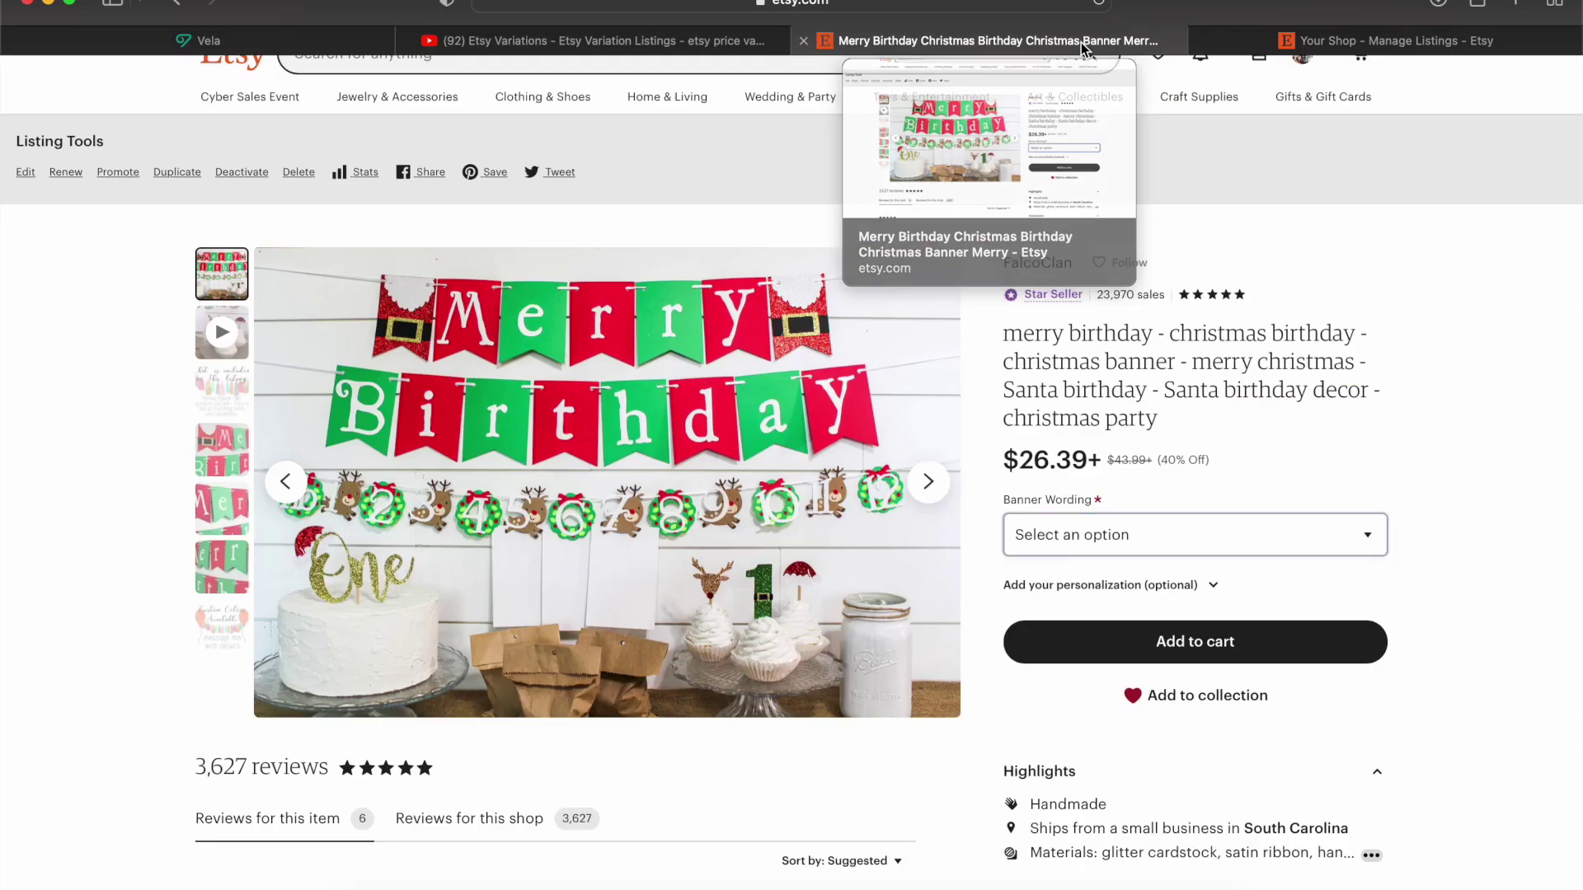
{"action": "left_click", "coordinate": [1261, 45]}
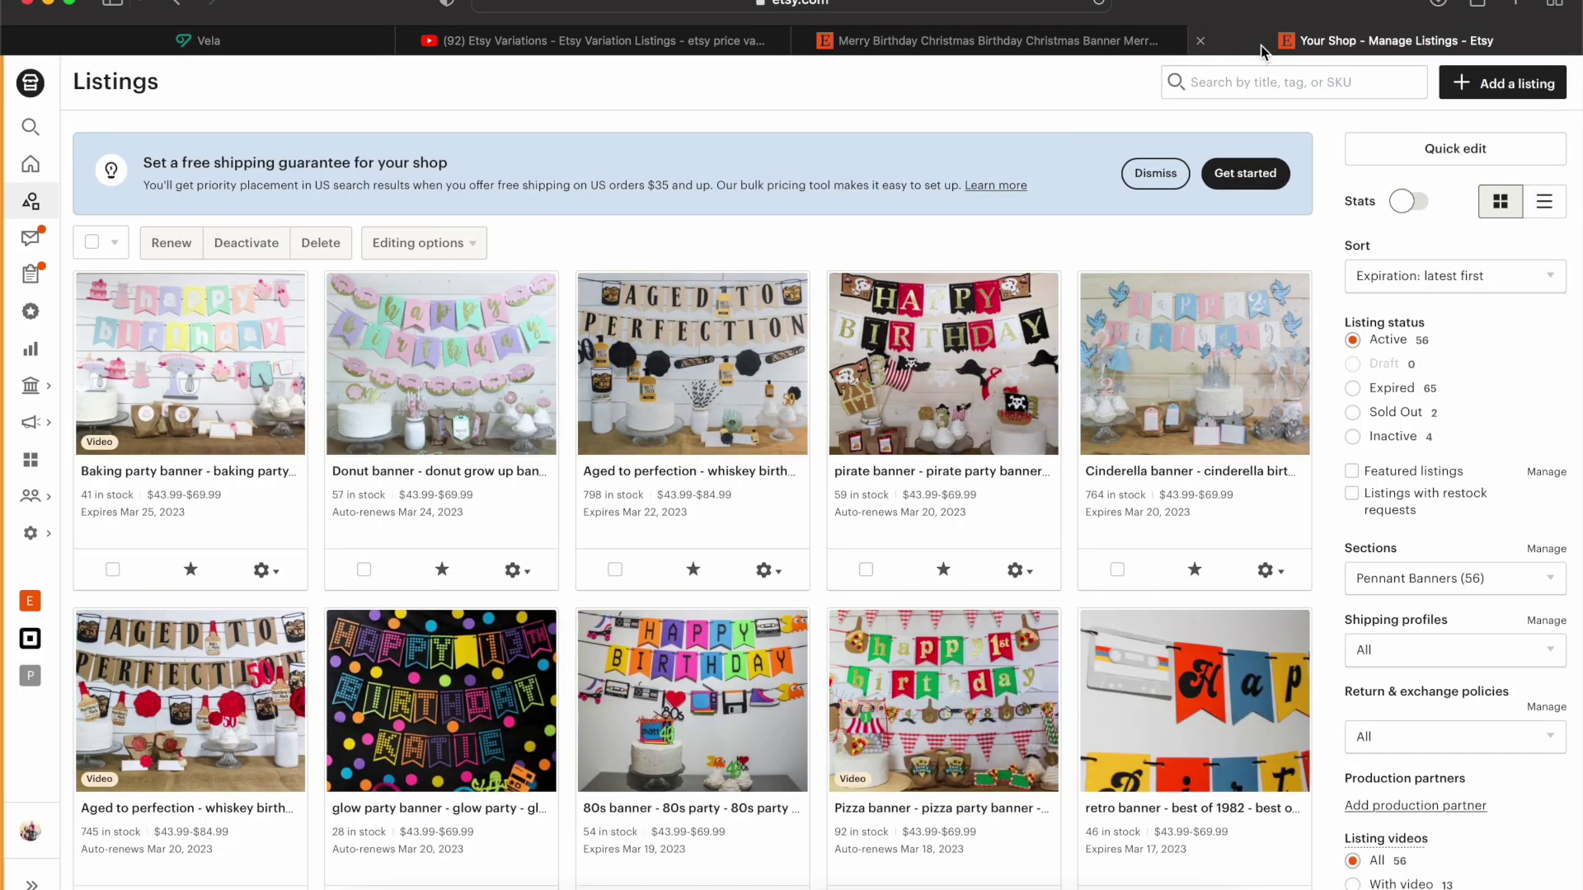
Step: Try a long new wording option on the Donut banner, hitting Etsy's 20-character limit
{"action": "left_click", "coordinate": [430, 419]}
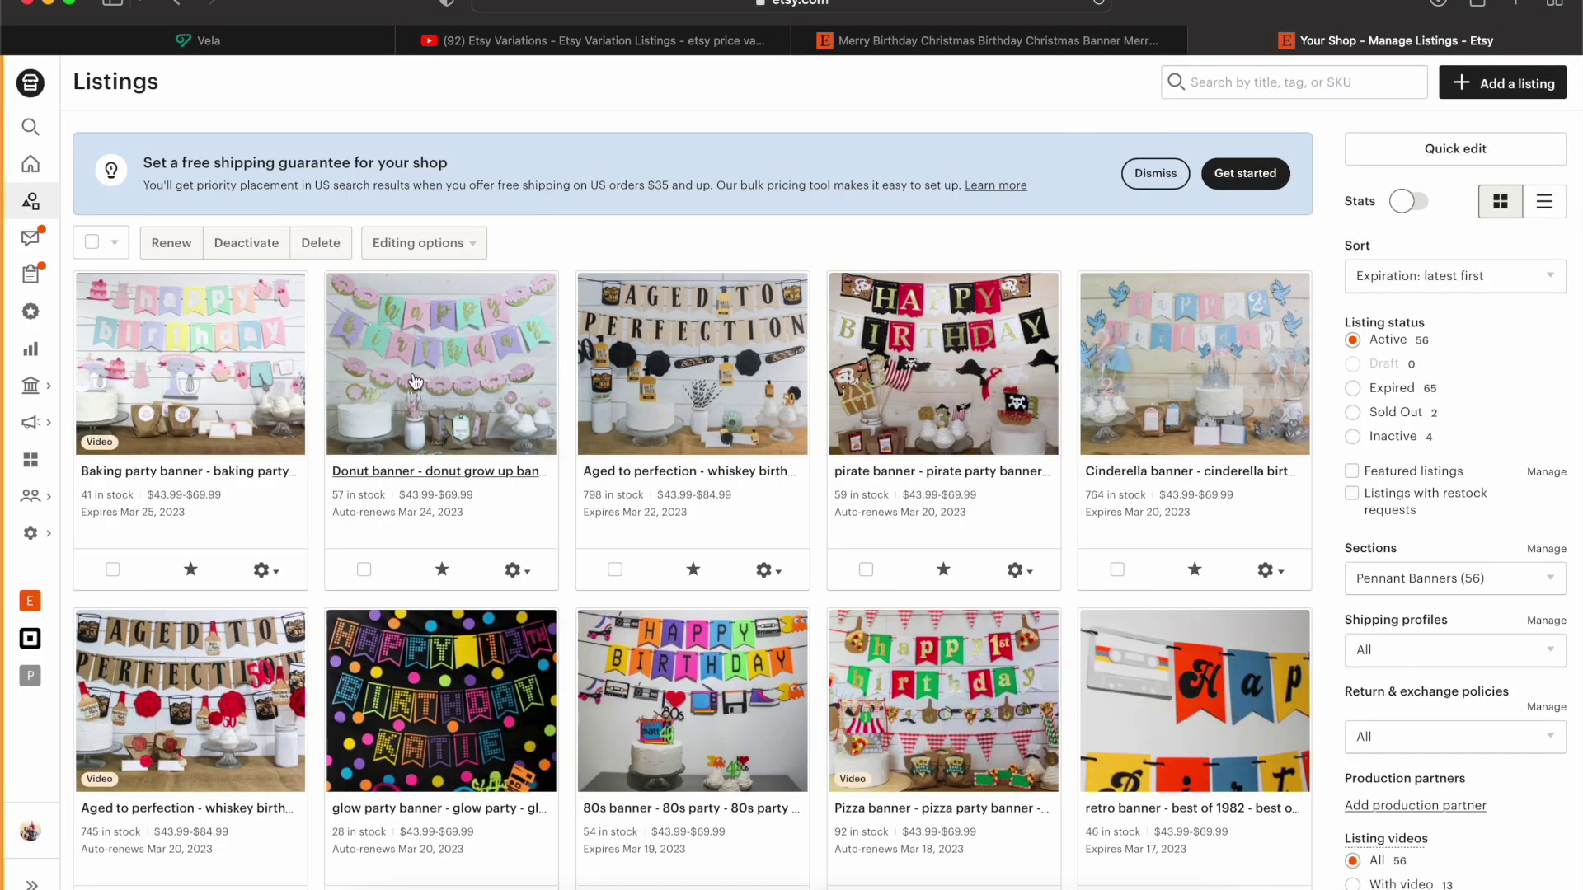
{"action": "scroll", "coordinate": [727, 432], "scroll_direction": "up", "scroll_amount": 10}
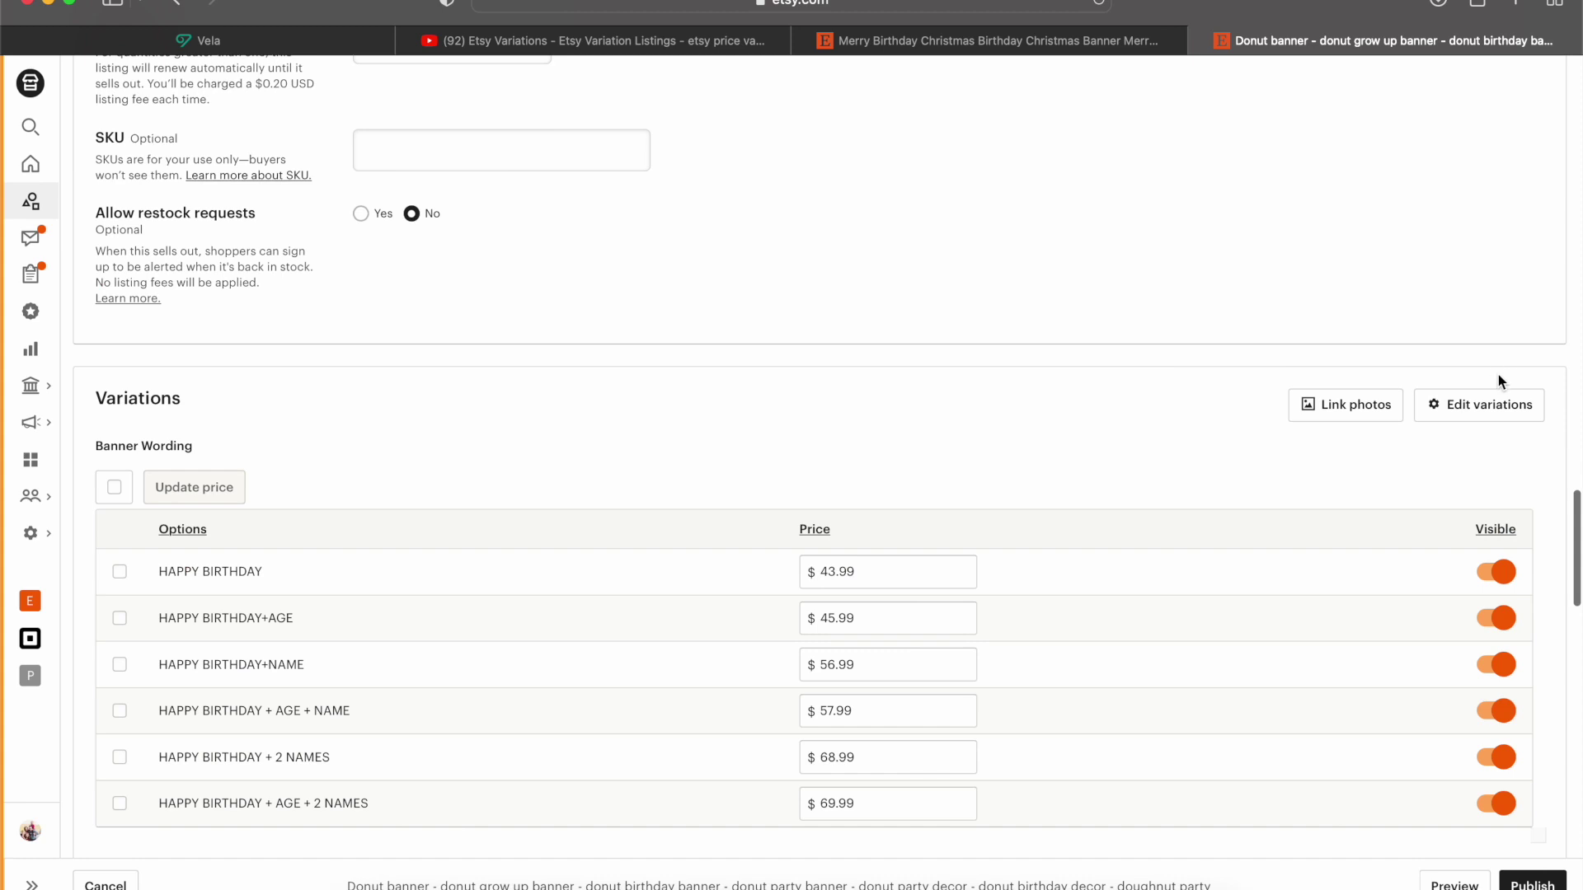
{"action": "left_click", "coordinate": [1493, 408]}
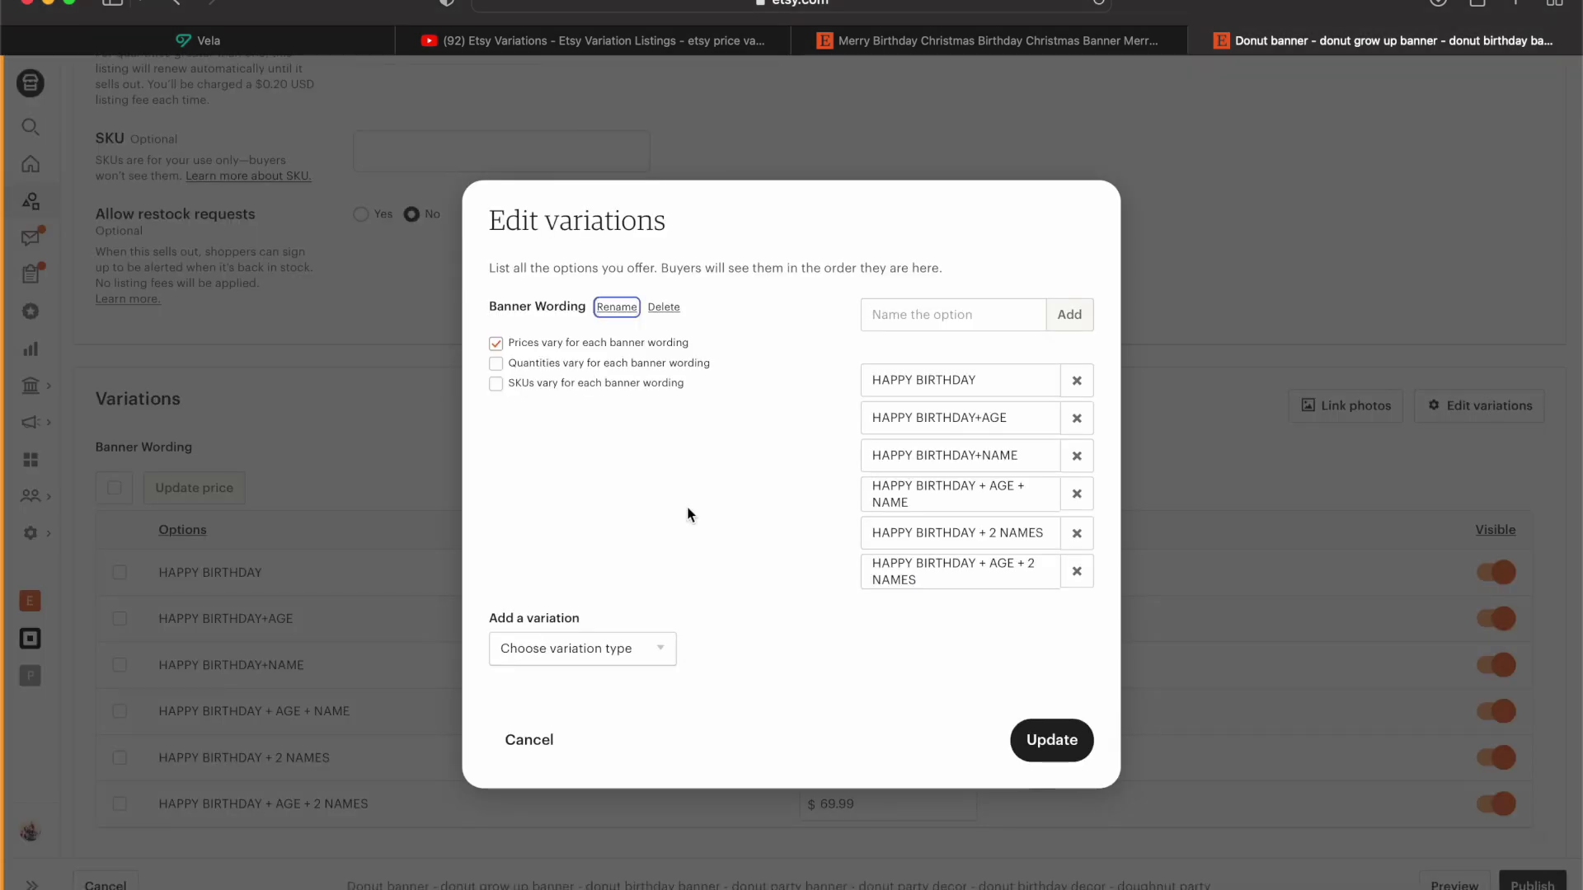
{"action": "left_click", "coordinate": [896, 318]}
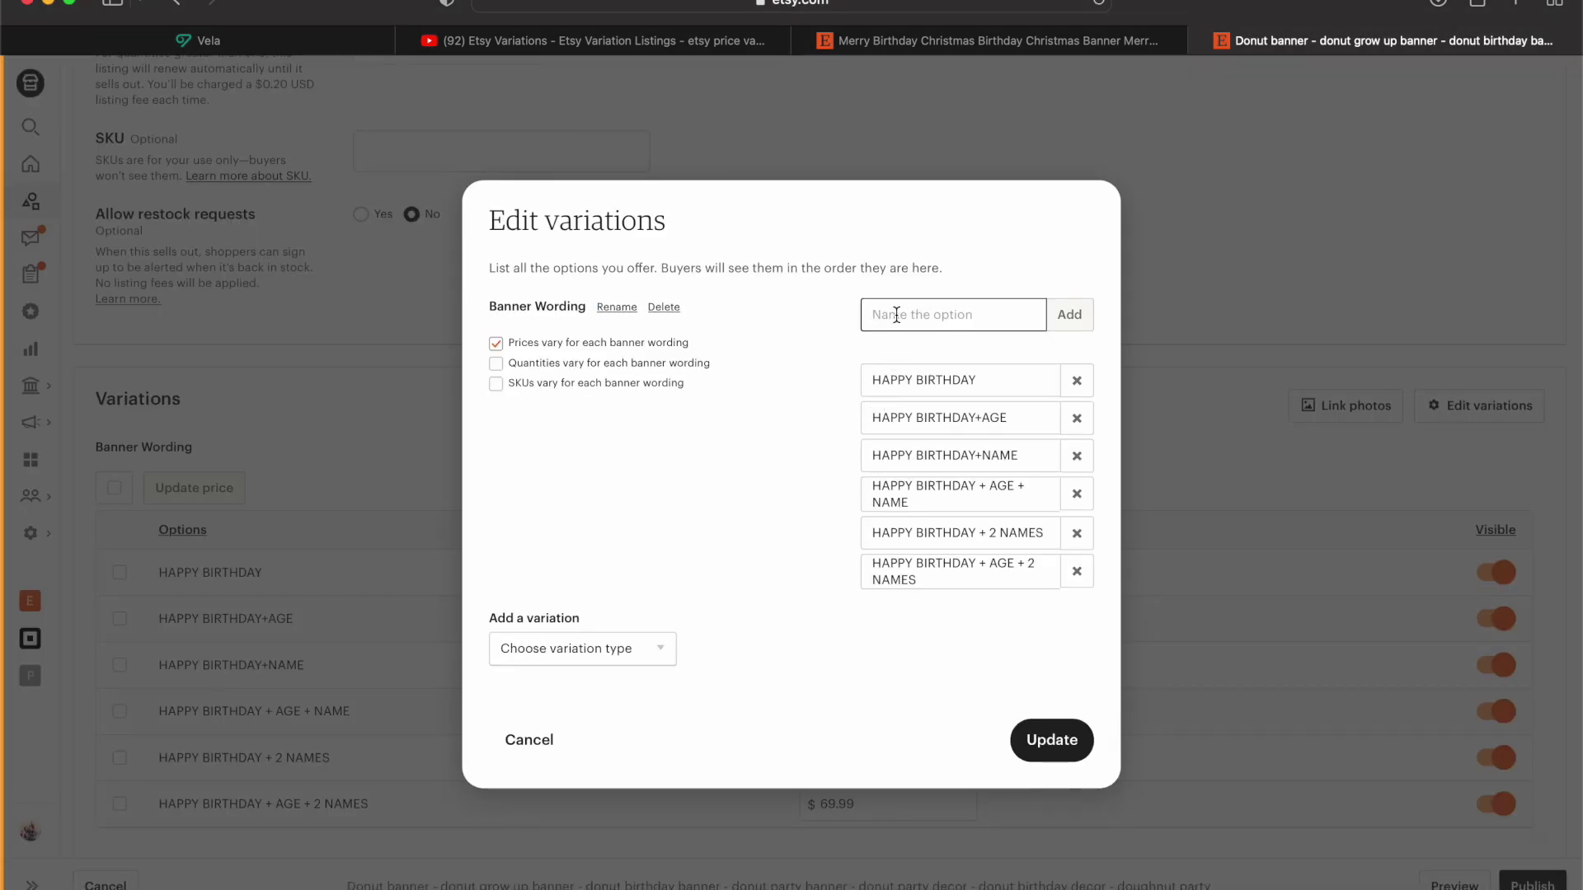
{"action": "type", "text": "Happy Birthday"}
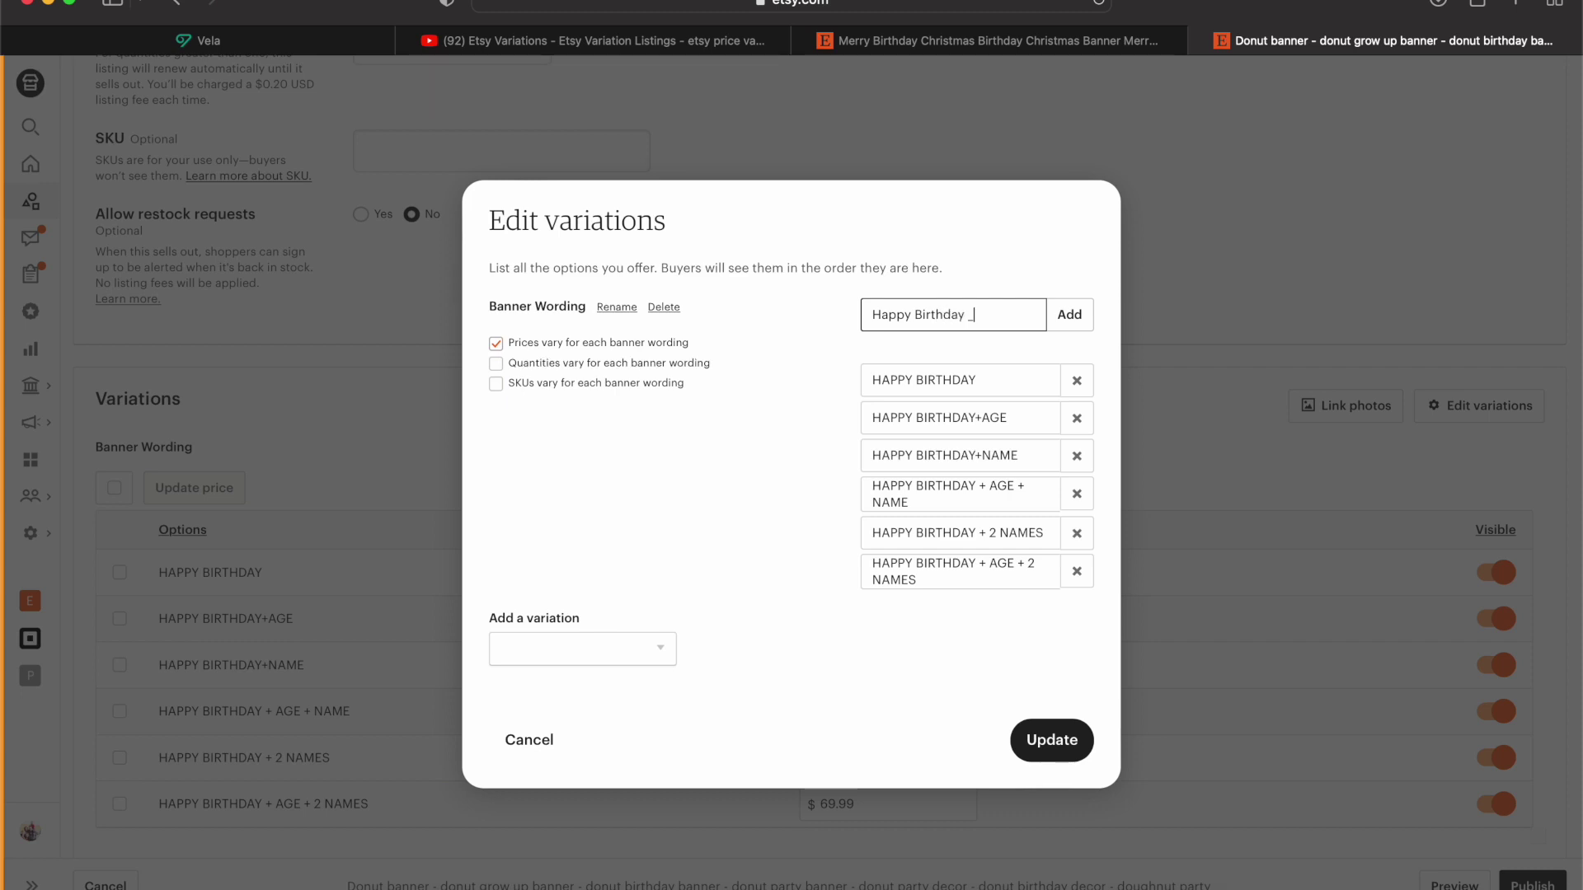
{"action": "type", "text": " + name"}
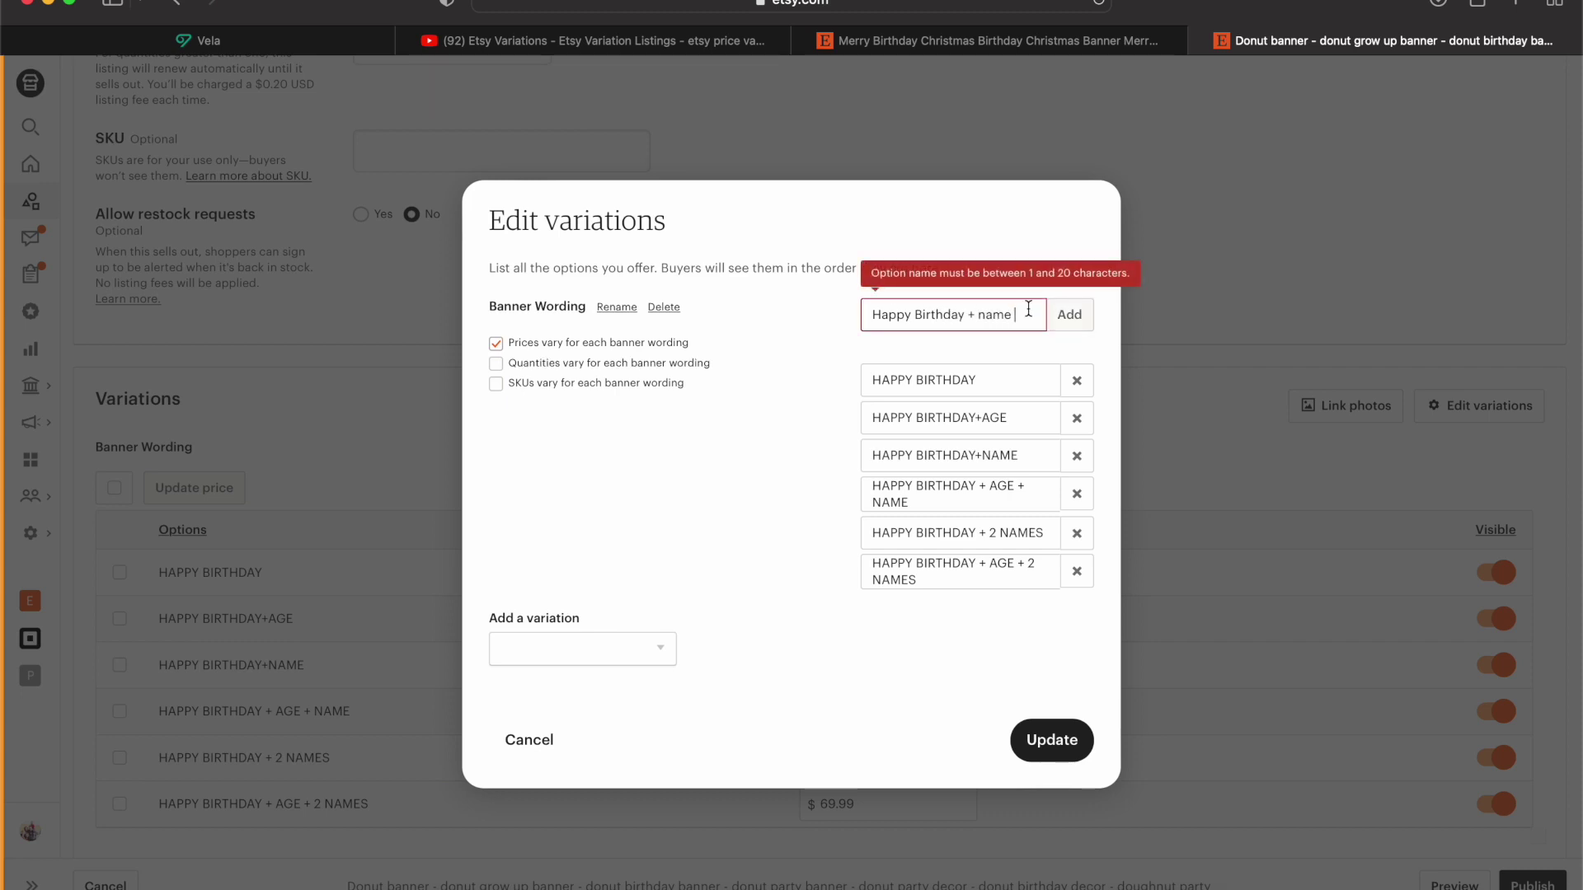
{"action": "left_click_drag", "start_coordinate": [1025, 315], "coordinate": [915, 315]}
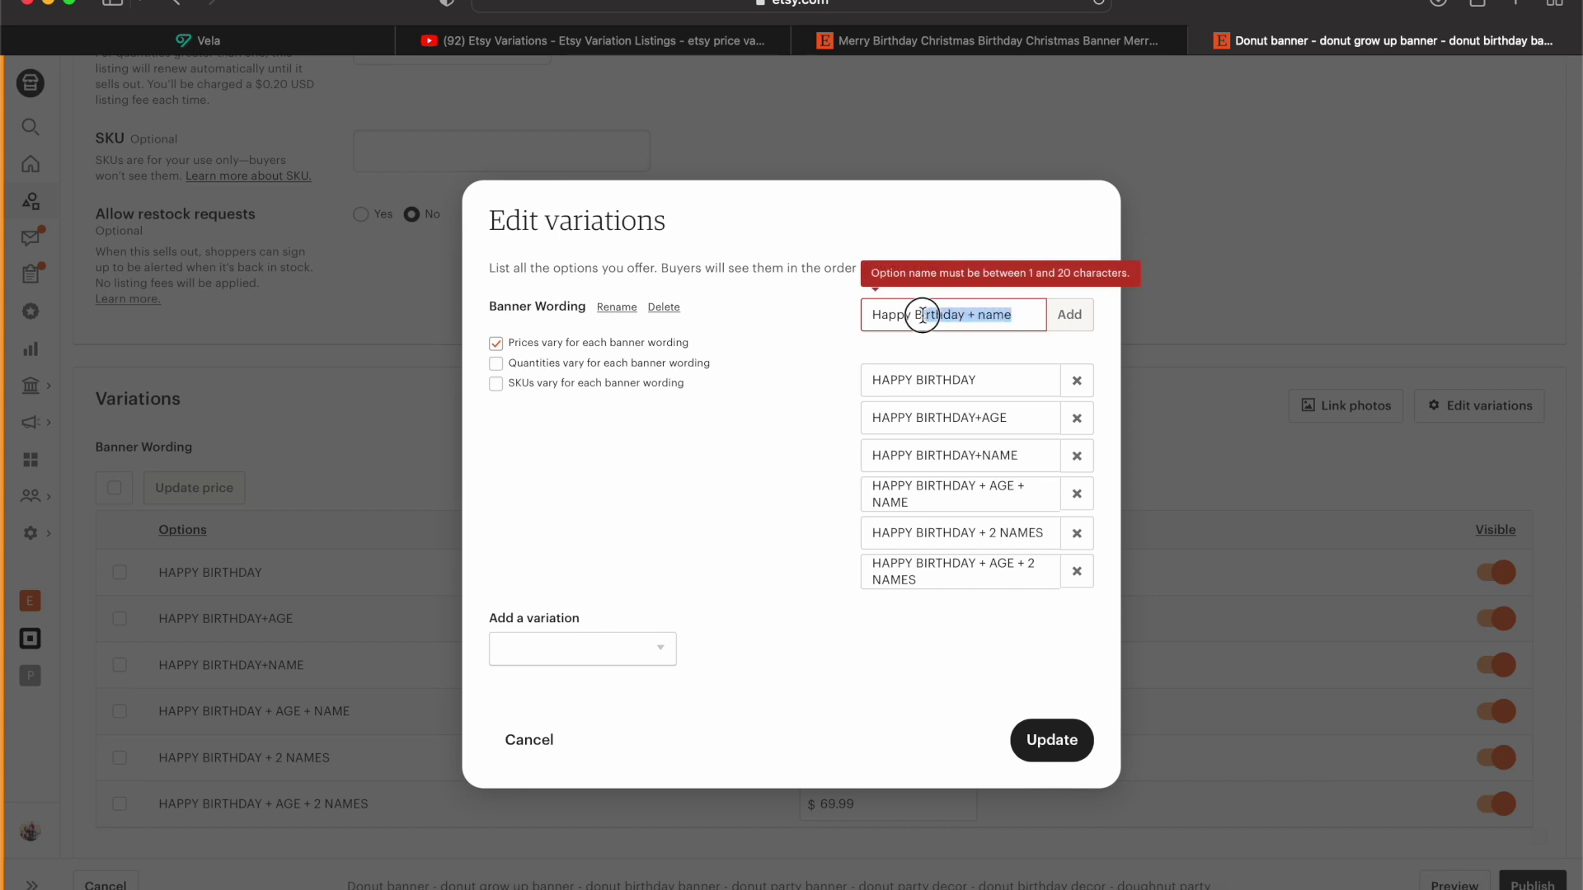
{"action": "key", "text": "BackSpace"}
{"action": "key", "text": "BackSpace"}
{"action": "key", "text": "BackSpace"}
{"action": "key", "text": "BackSpace"}
{"action": "key", "text": "BackSpace"}
{"action": "key", "text": "BackSpace"}
{"action": "type", "text": "B"}
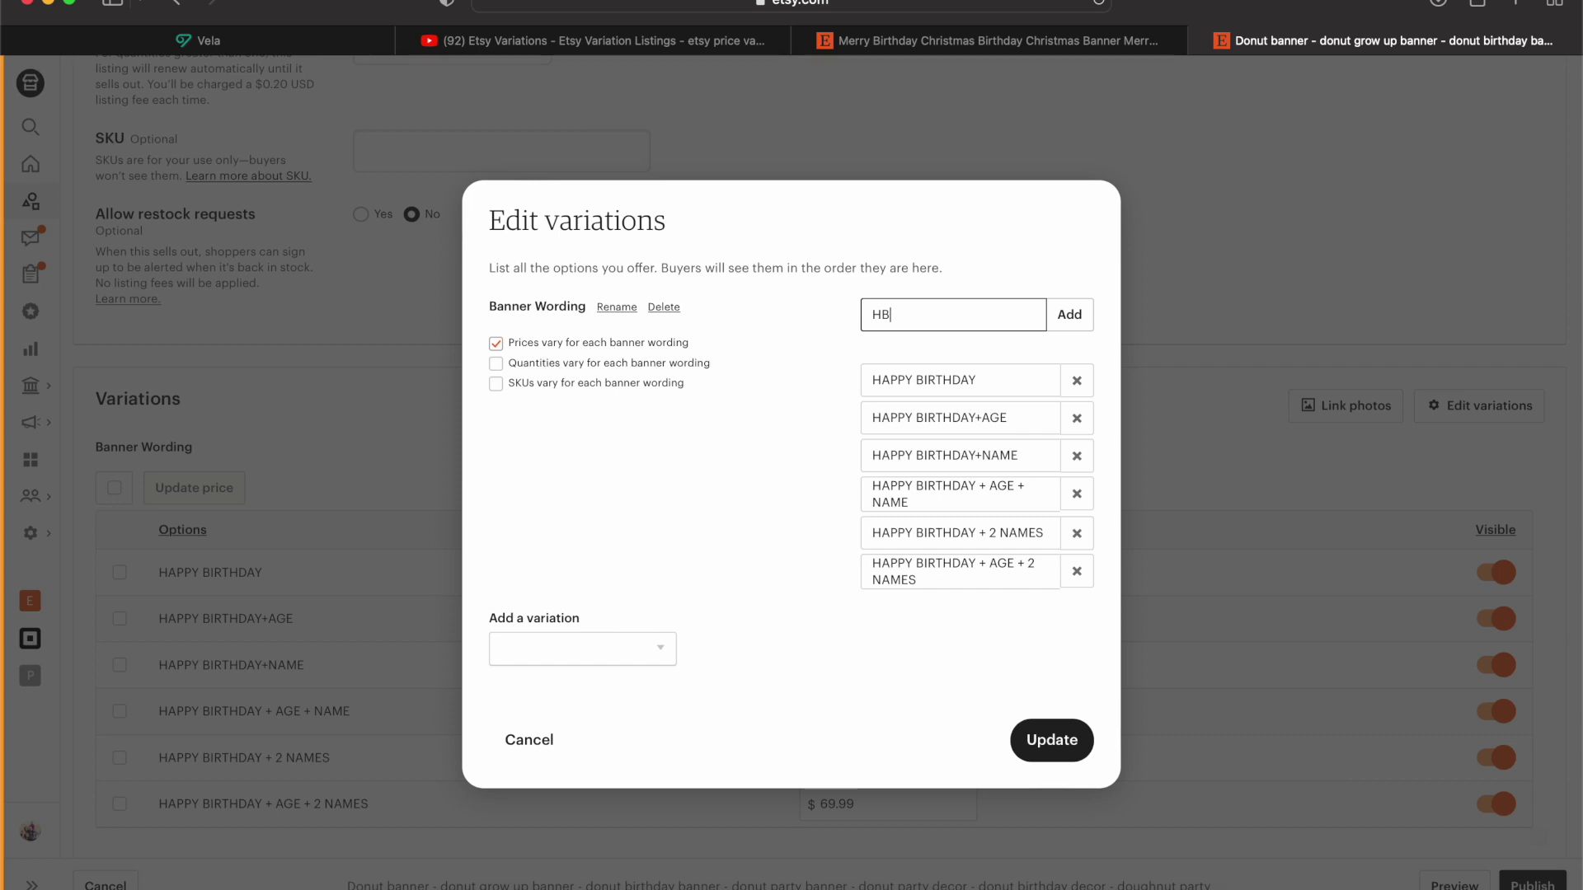
{"action": "type", "text": "+"}
{"action": "type", "text": "Age+NAME"}
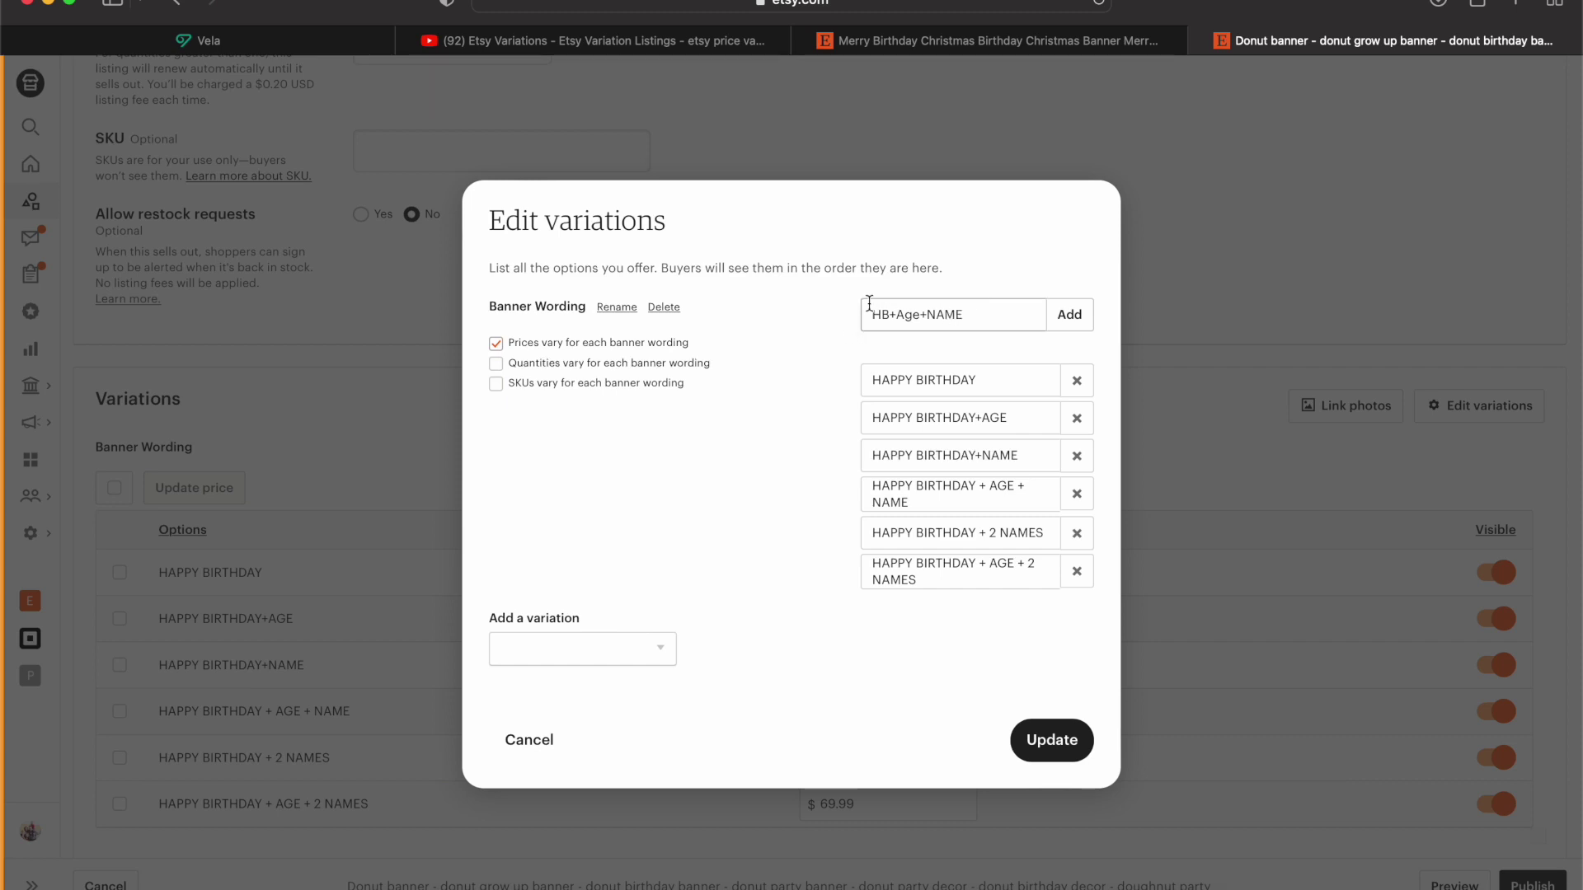
Step: Clear the shortened HB+Age+NAME option text and cancel the variation edits
{"action": "left_click_drag", "start_coordinate": [889, 313], "coordinate": [867, 313]}
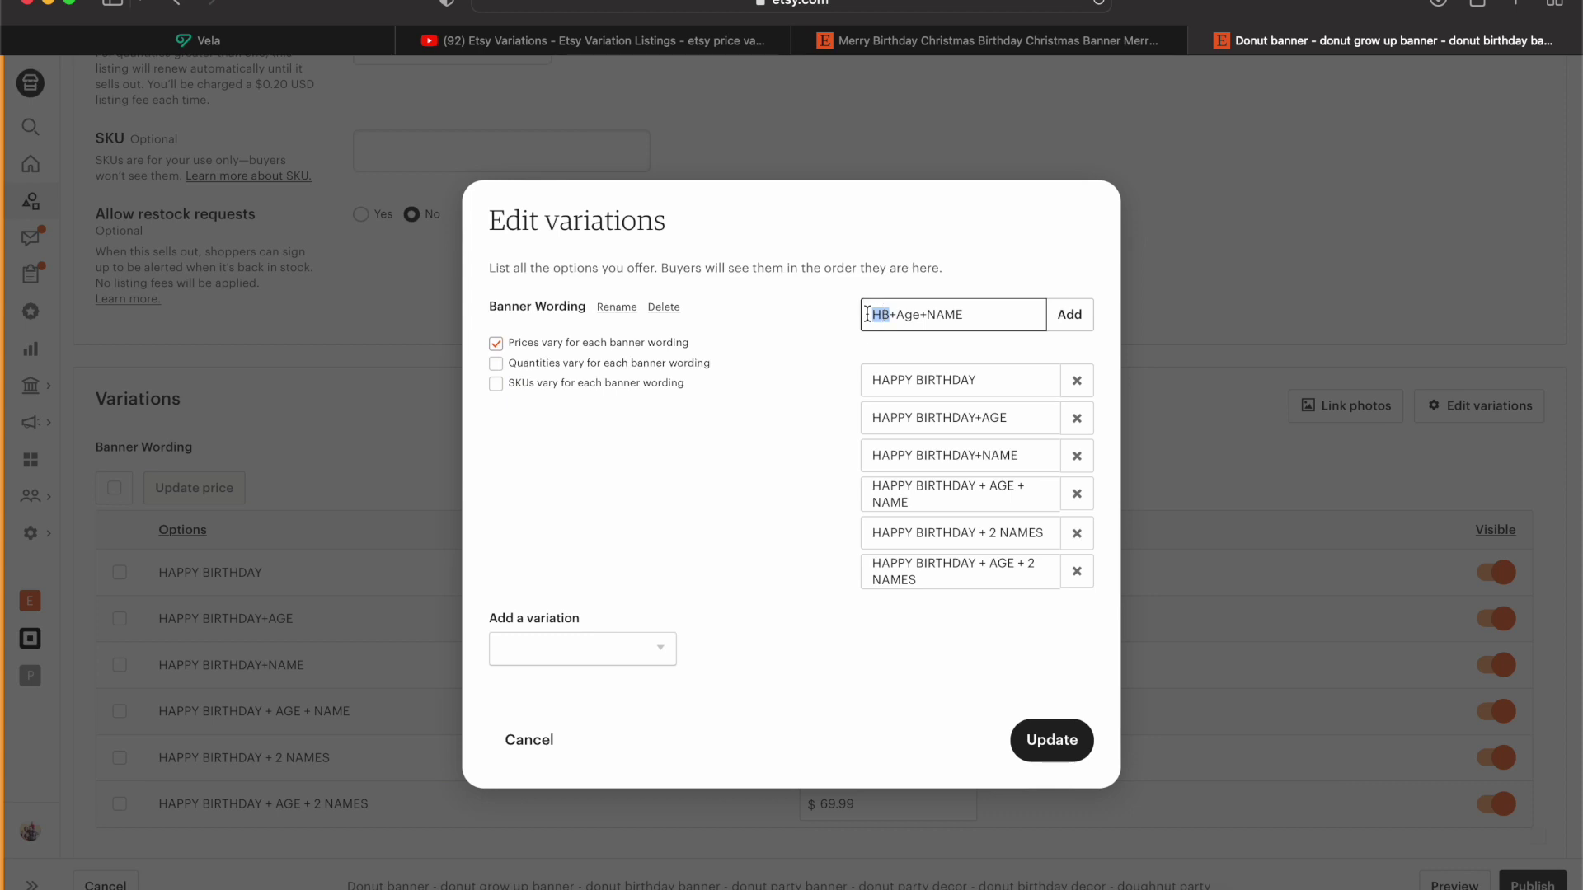
{"action": "left_click", "coordinate": [968, 314]}
{"action": "left_click_drag", "start_coordinate": [967, 314], "coordinate": [795, 280]}
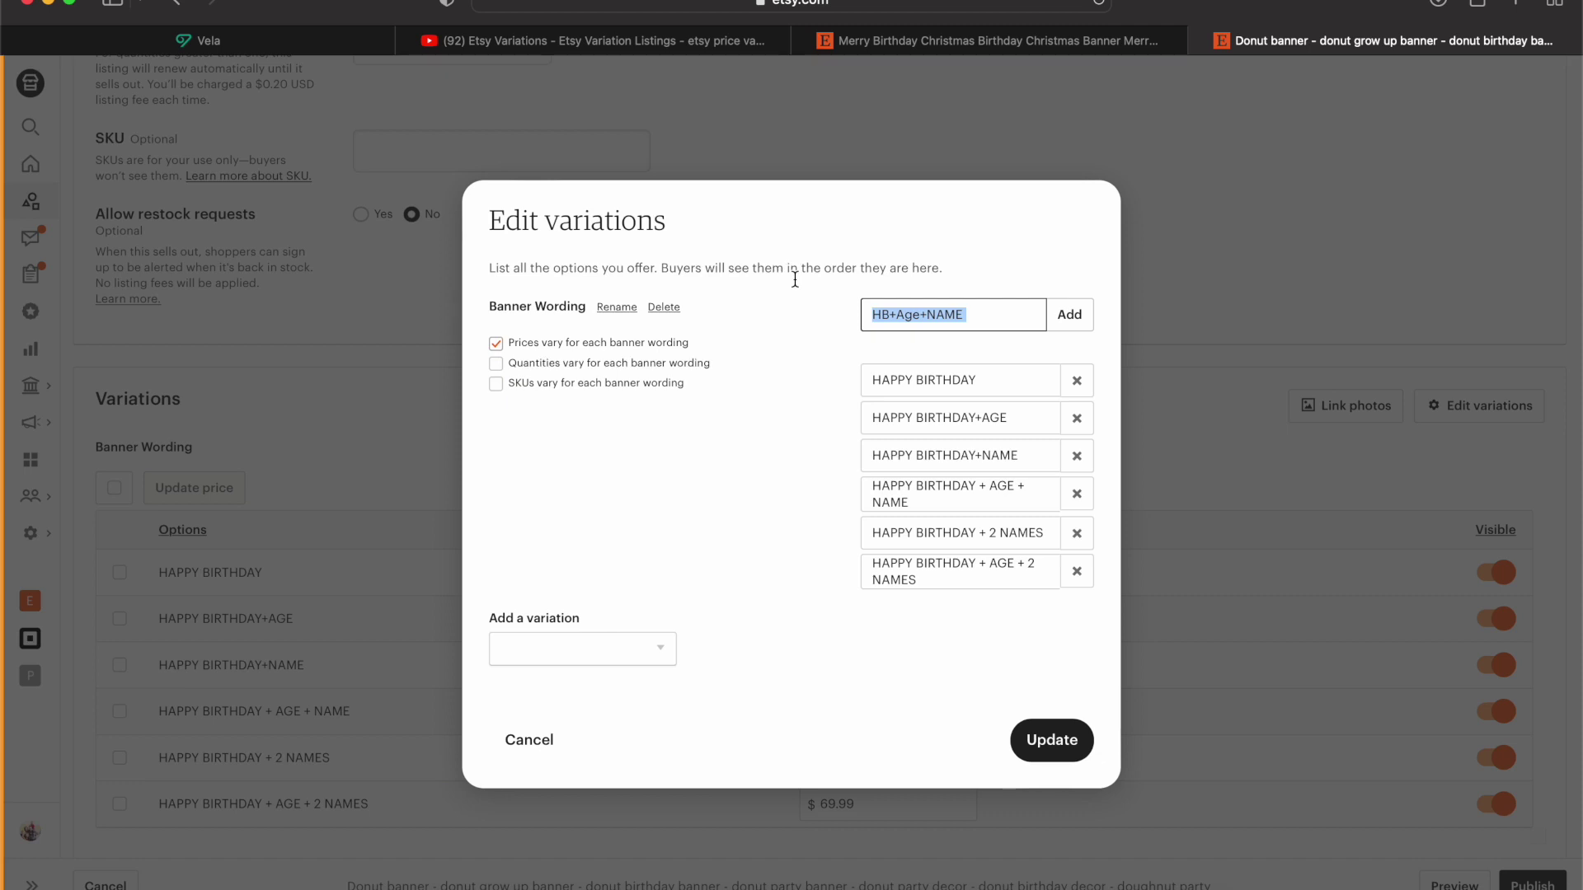
{"action": "key", "text": "BackSpace"}
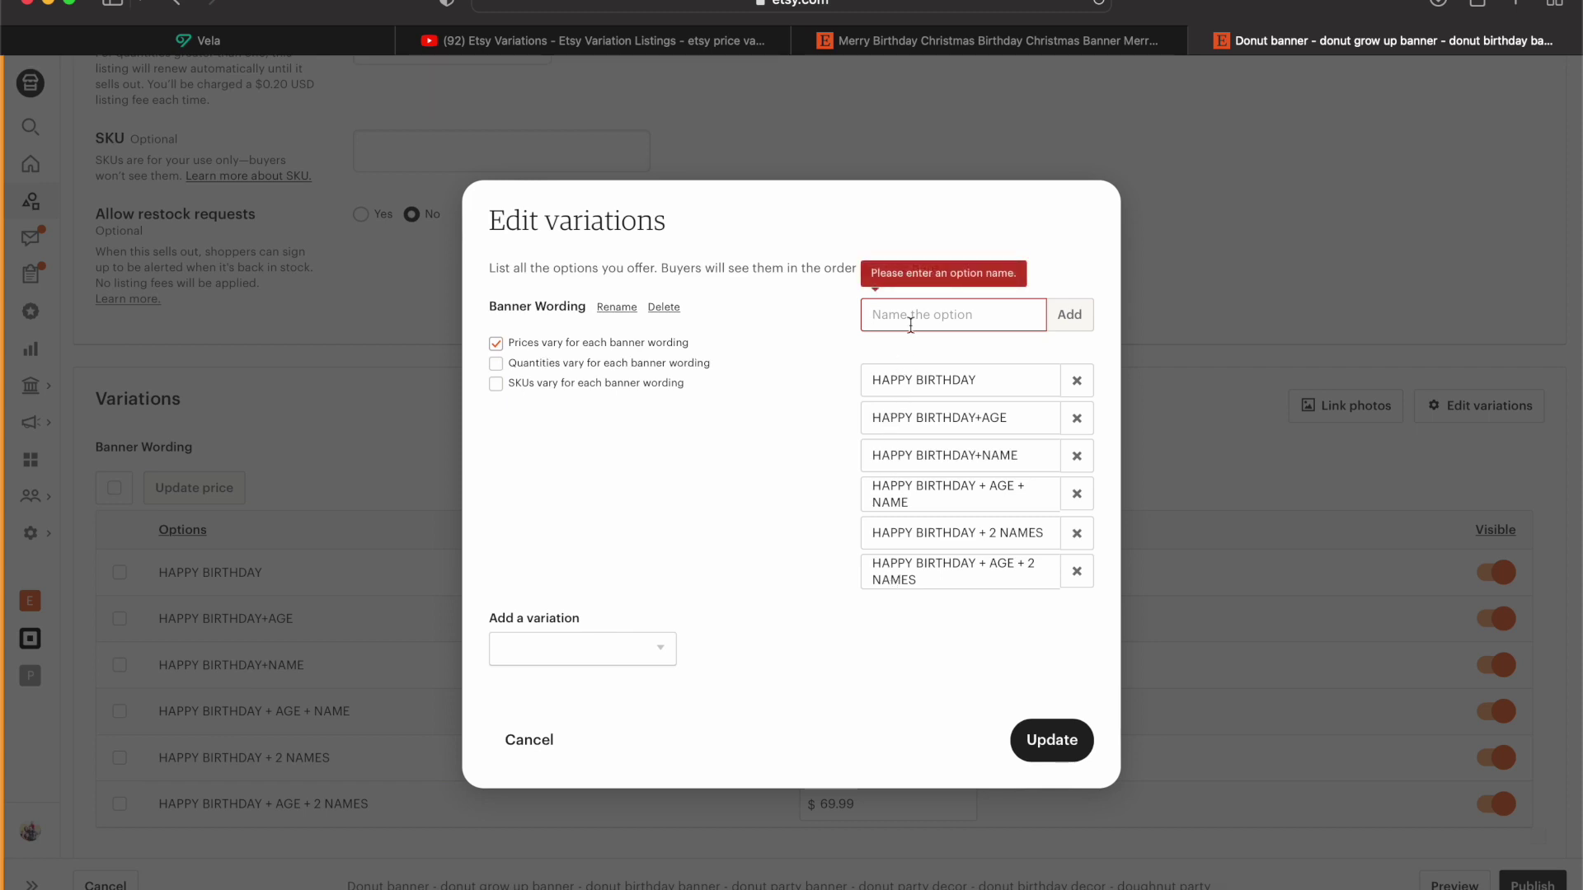
{"action": "left_click", "coordinate": [523, 748]}
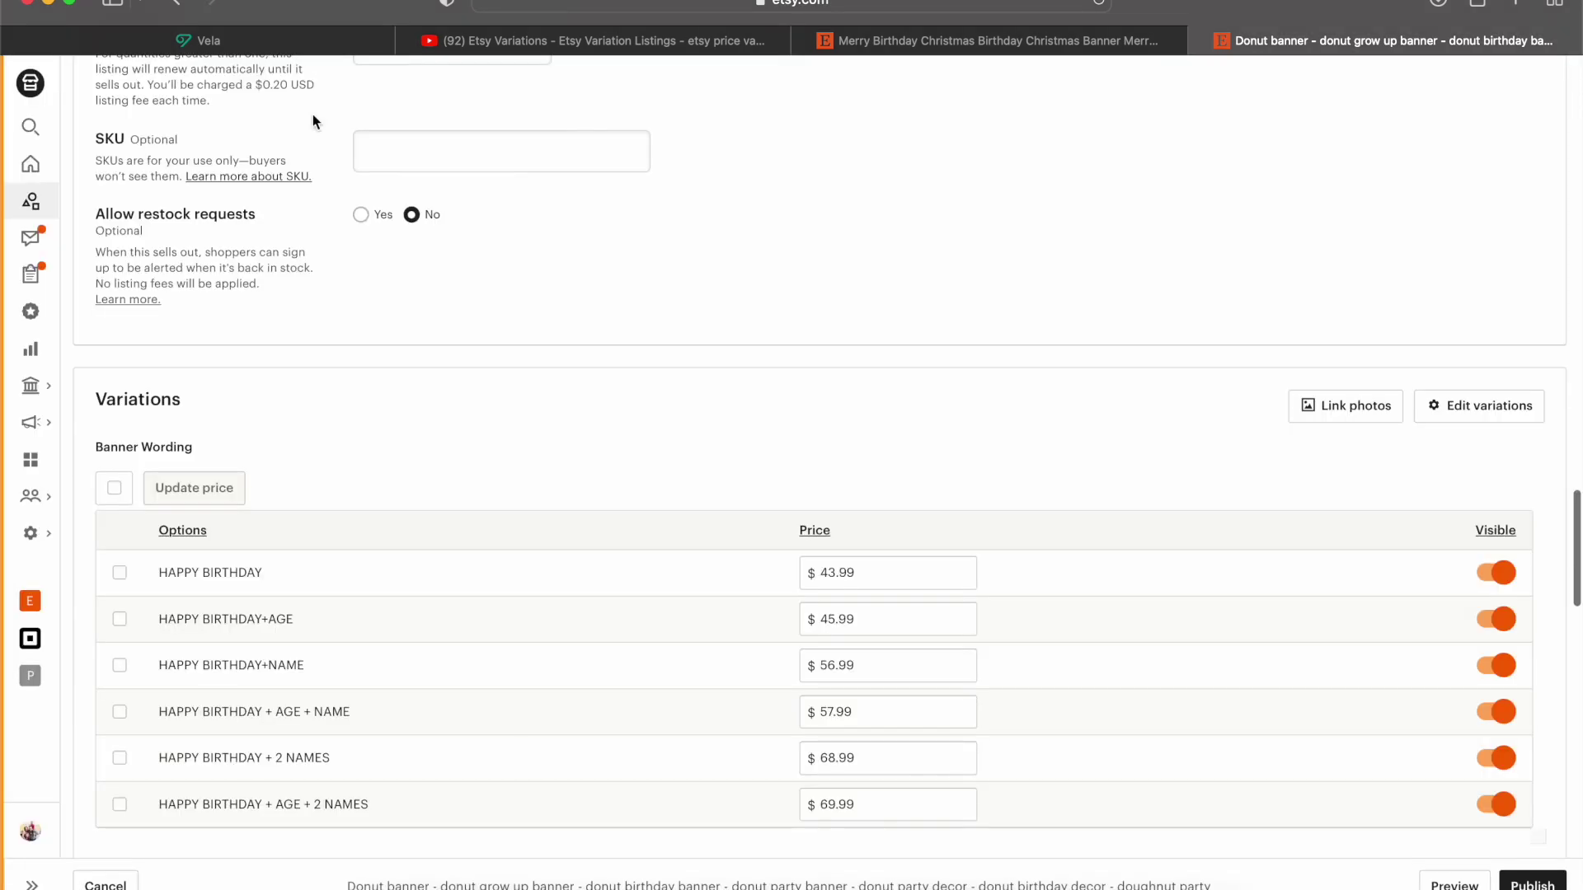
Step: In Vela Variations, add the long country-city-state Happy Birthday wording to Christmas Birthday banners
{"action": "left_click", "coordinate": [281, 34]}
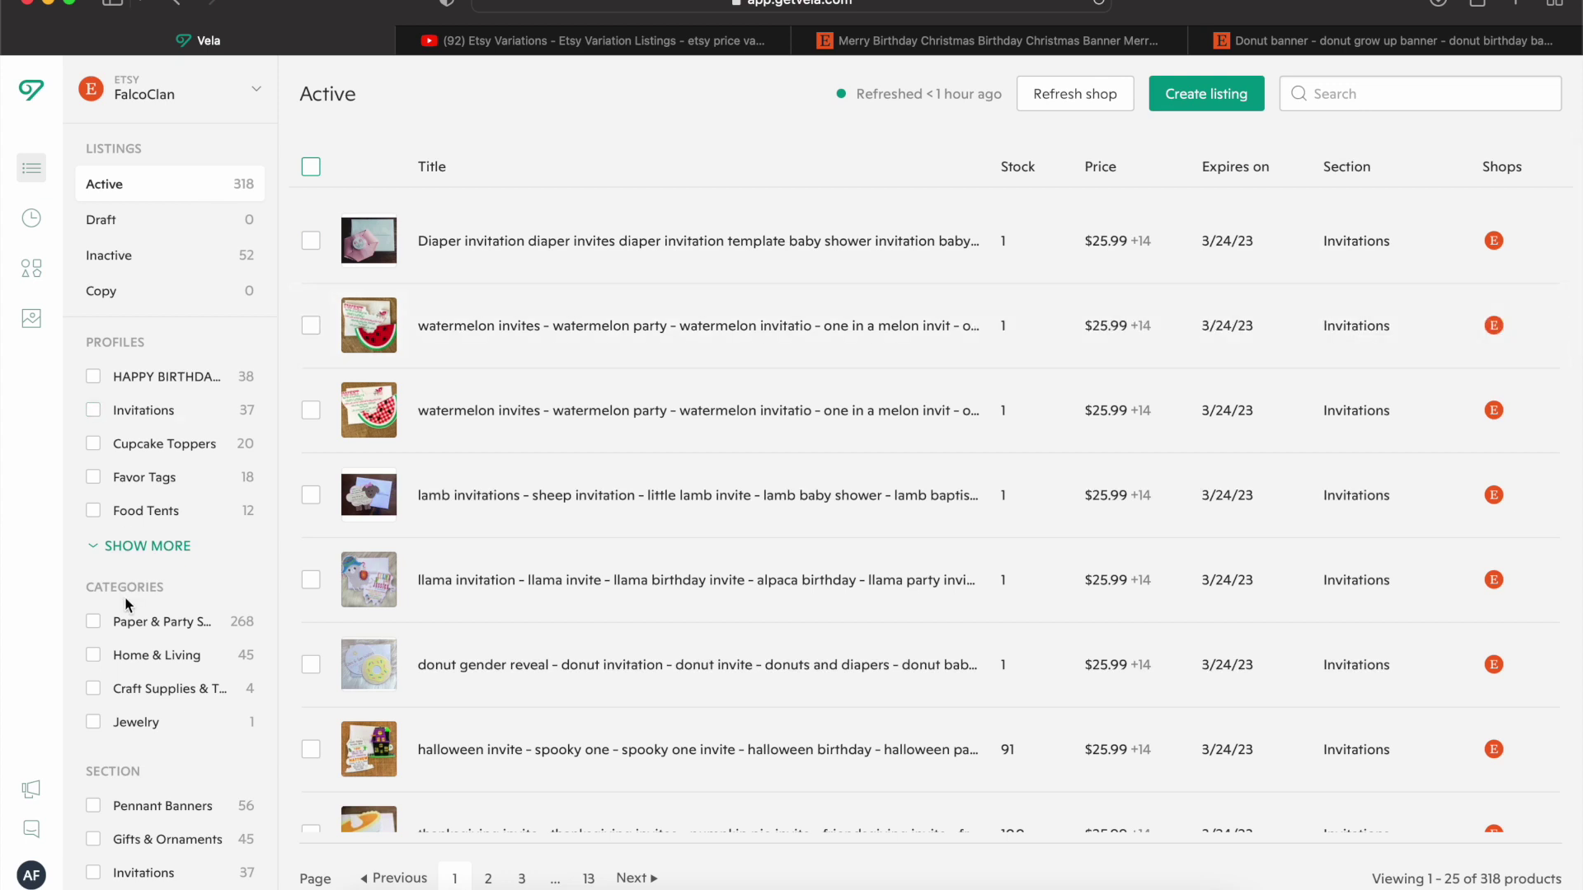
{"action": "scroll", "coordinate": [122, 600], "scroll_direction": "down", "scroll_amount": 2}
{"action": "left_click", "coordinate": [32, 316]}
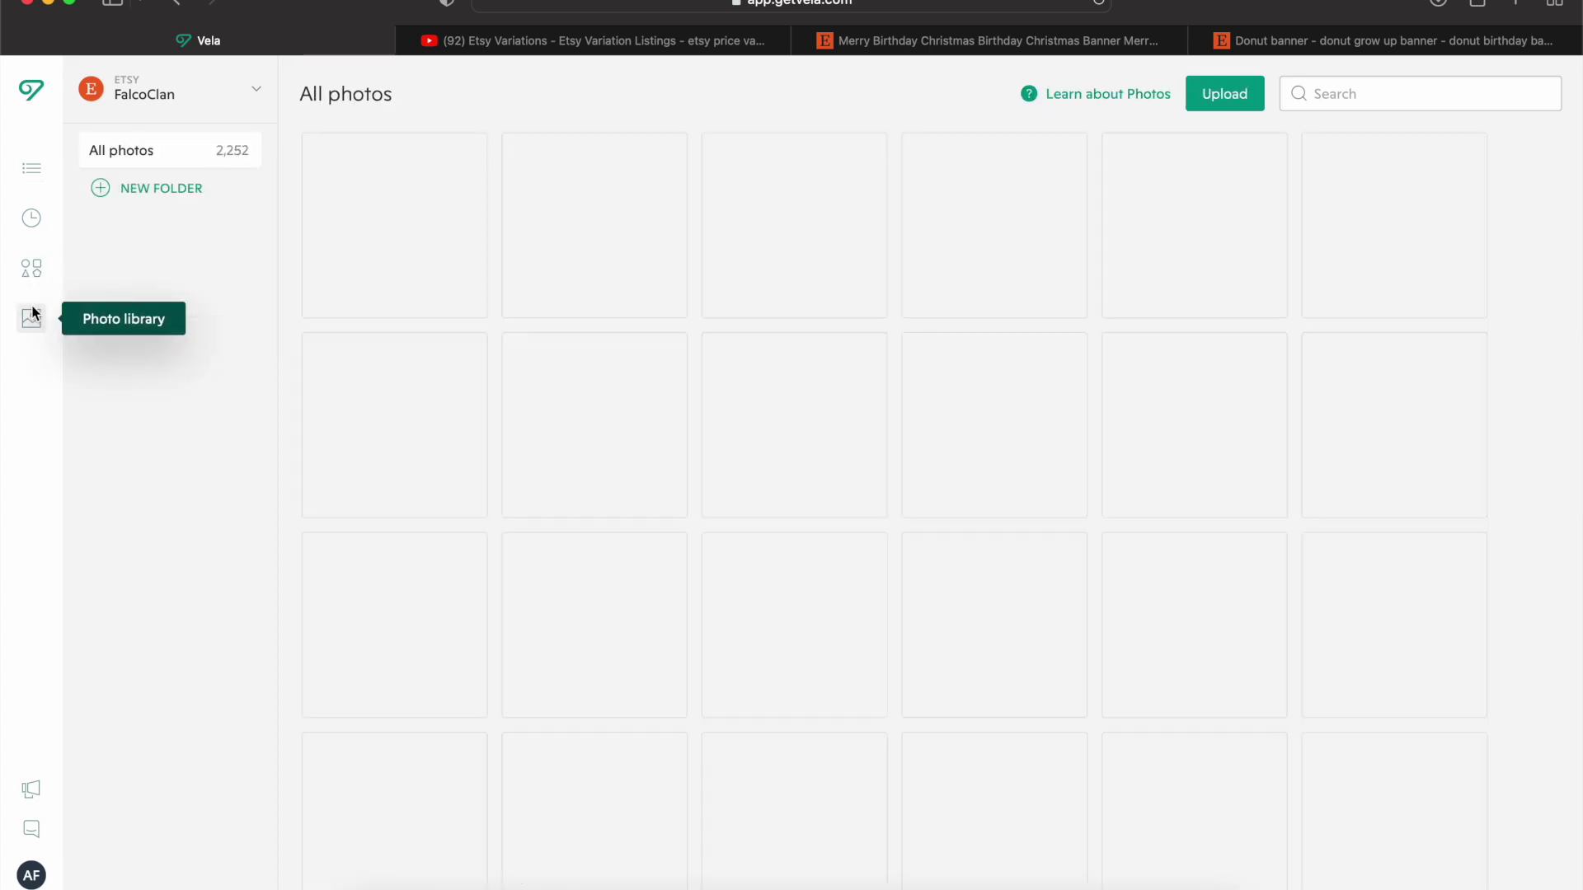
{"action": "left_click", "coordinate": [31, 268]}
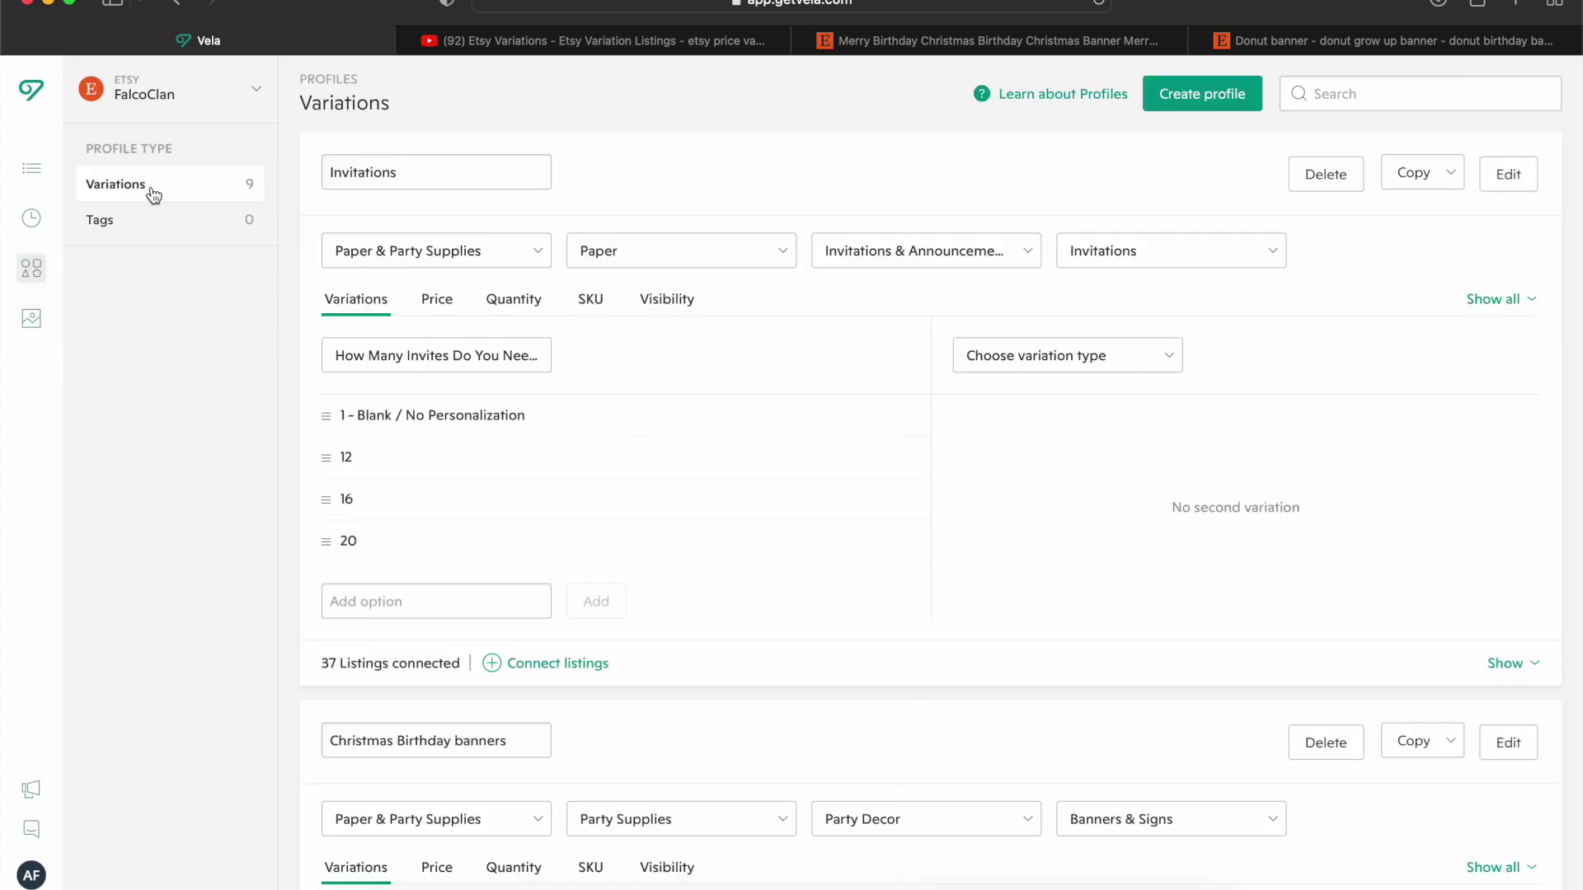
{"action": "scroll", "coordinate": [441, 559], "scroll_direction": "down", "scroll_amount": 4}
{"action": "scroll", "coordinate": [445, 569], "scroll_direction": "down", "scroll_amount": 4}
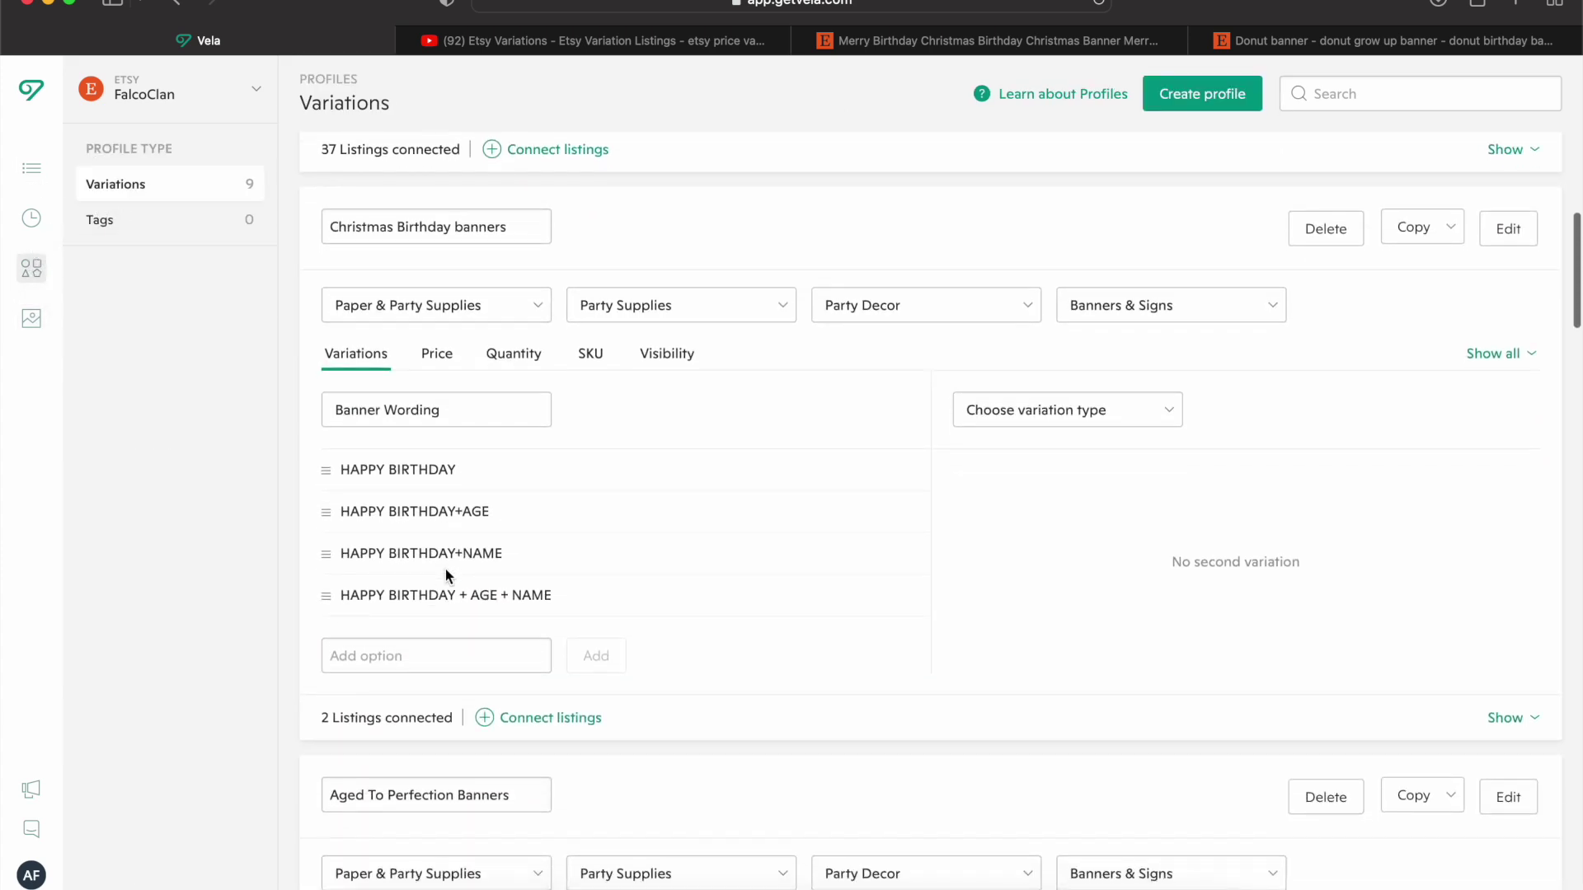
{"action": "left_click", "coordinate": [438, 652]}
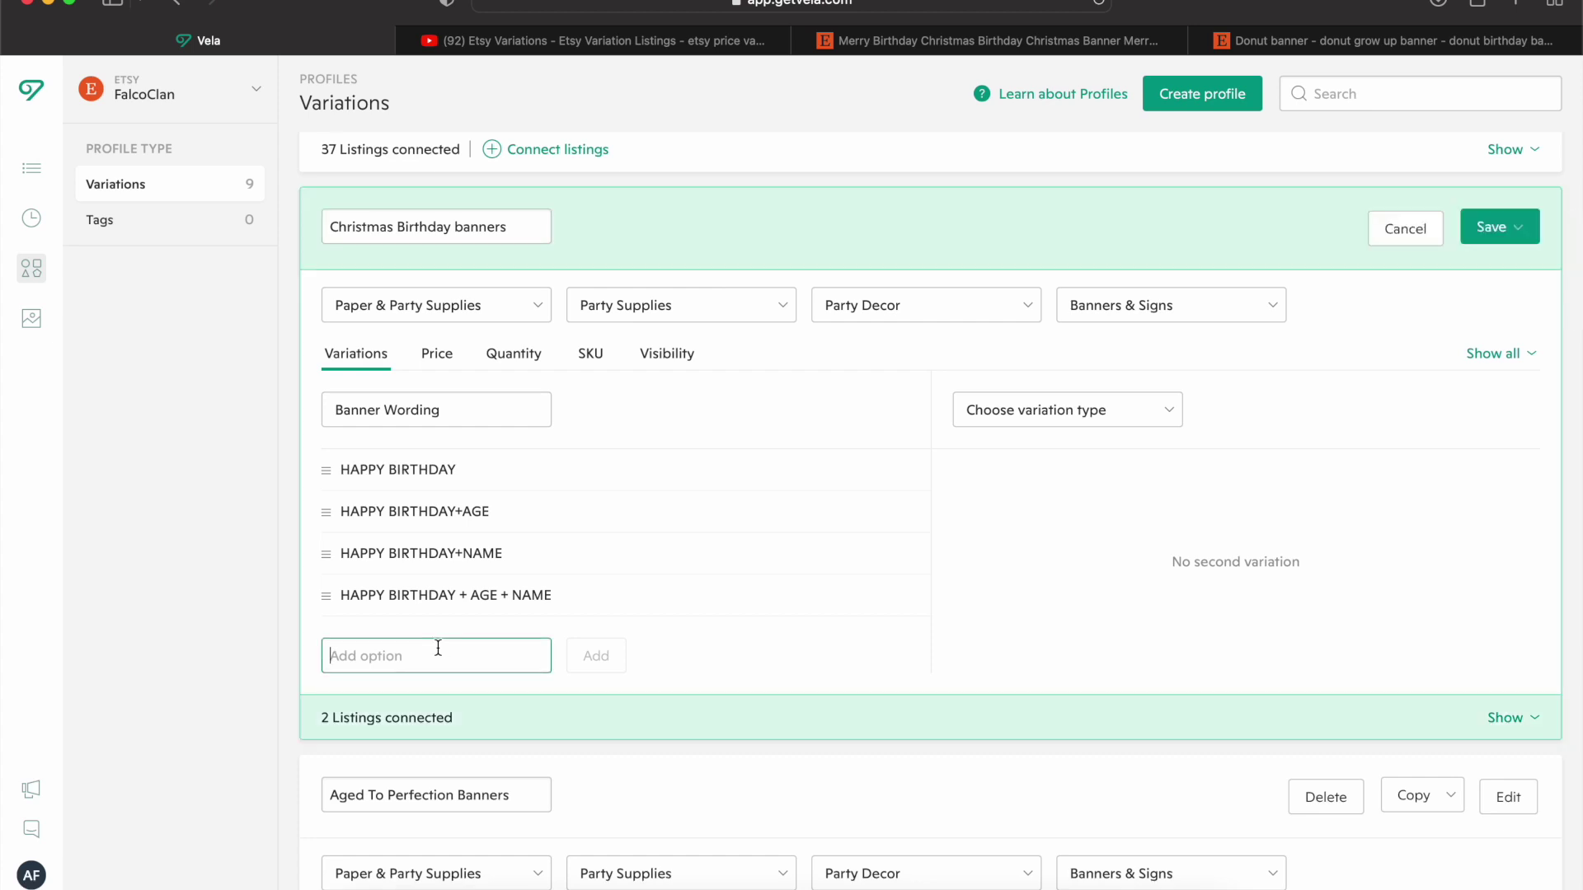
{"action": "type", "text": "Happy "}
{"action": "type", "text": "Birthday + "}
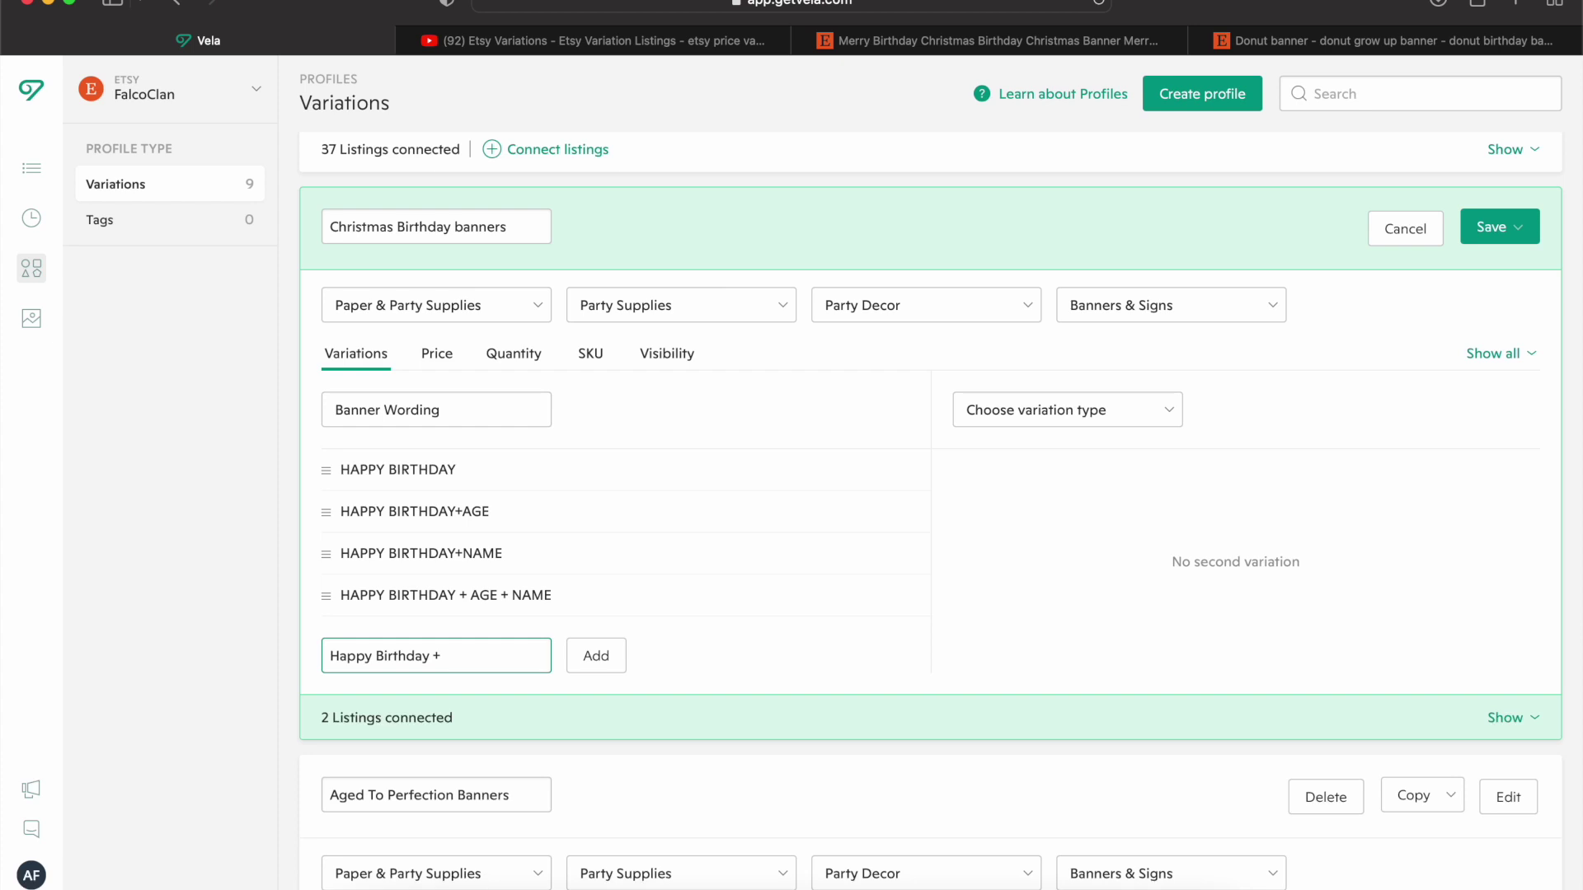
{"action": "type", "text": "name + age +"}
{"action": "type", "text": " country +"}
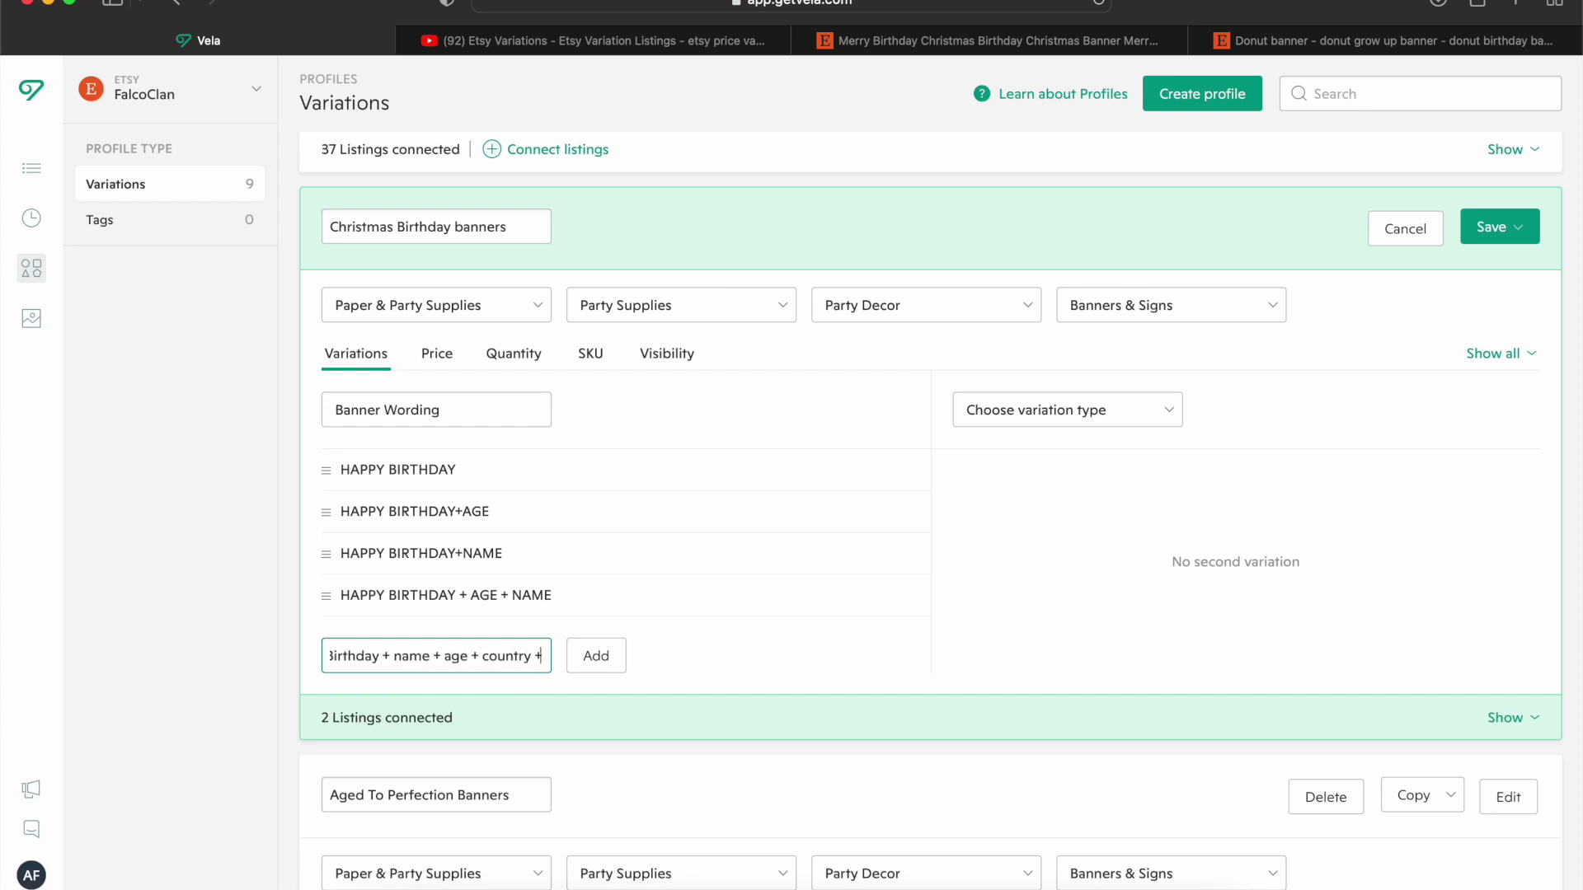
{"action": "type", "text": " city + st"}
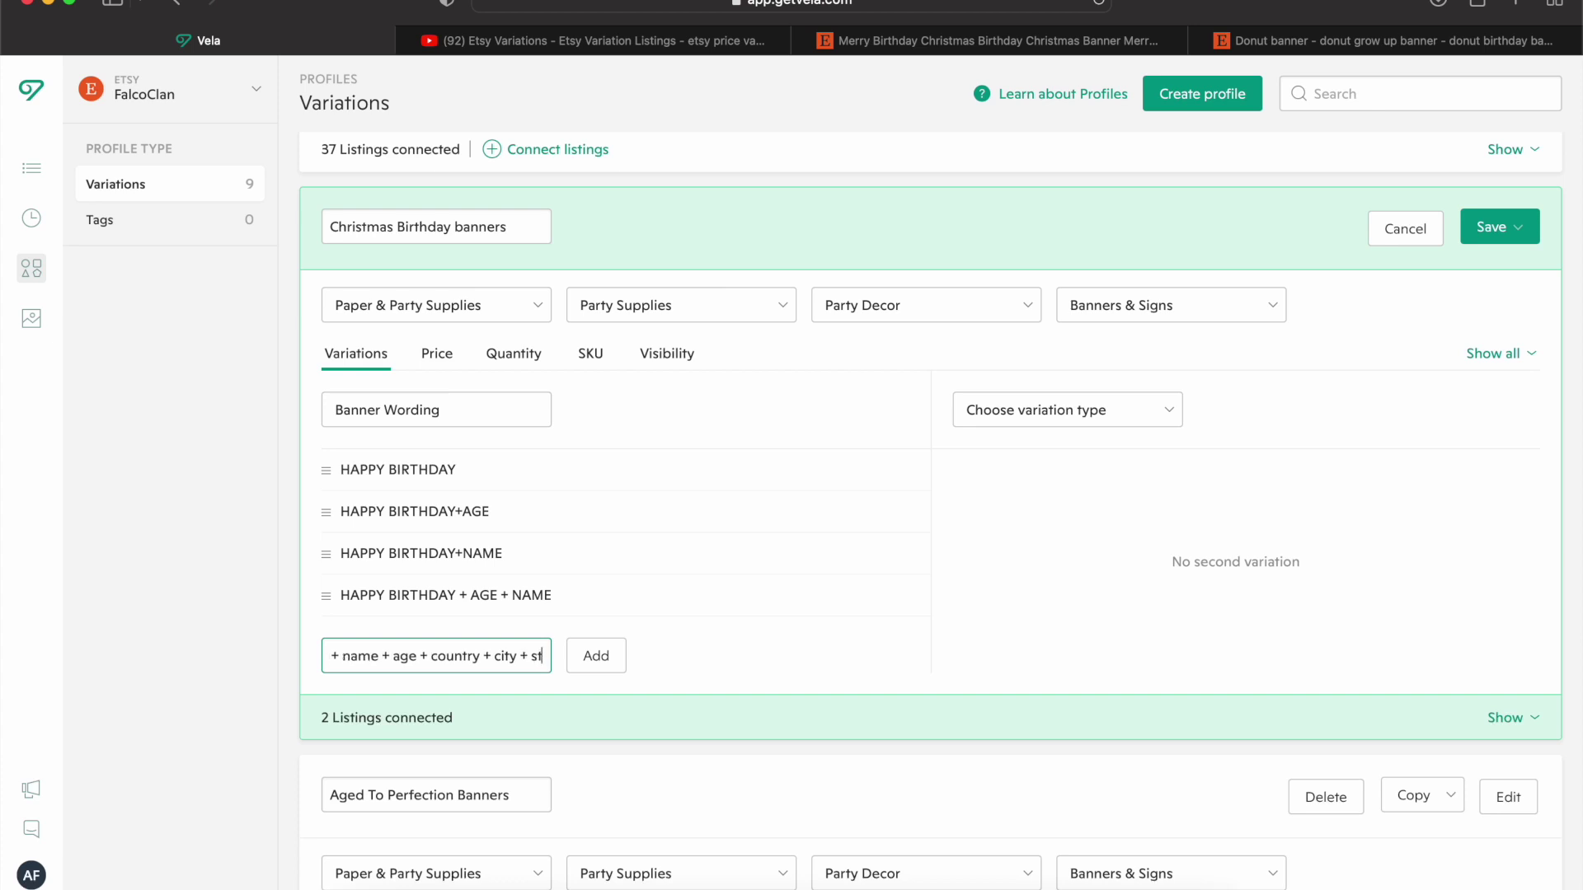
{"action": "type", "text": "ate"}
{"action": "left_click", "coordinate": [591, 658]}
{"action": "scroll", "coordinate": [592, 656], "scroll_direction": "down", "scroll_amount": 1}
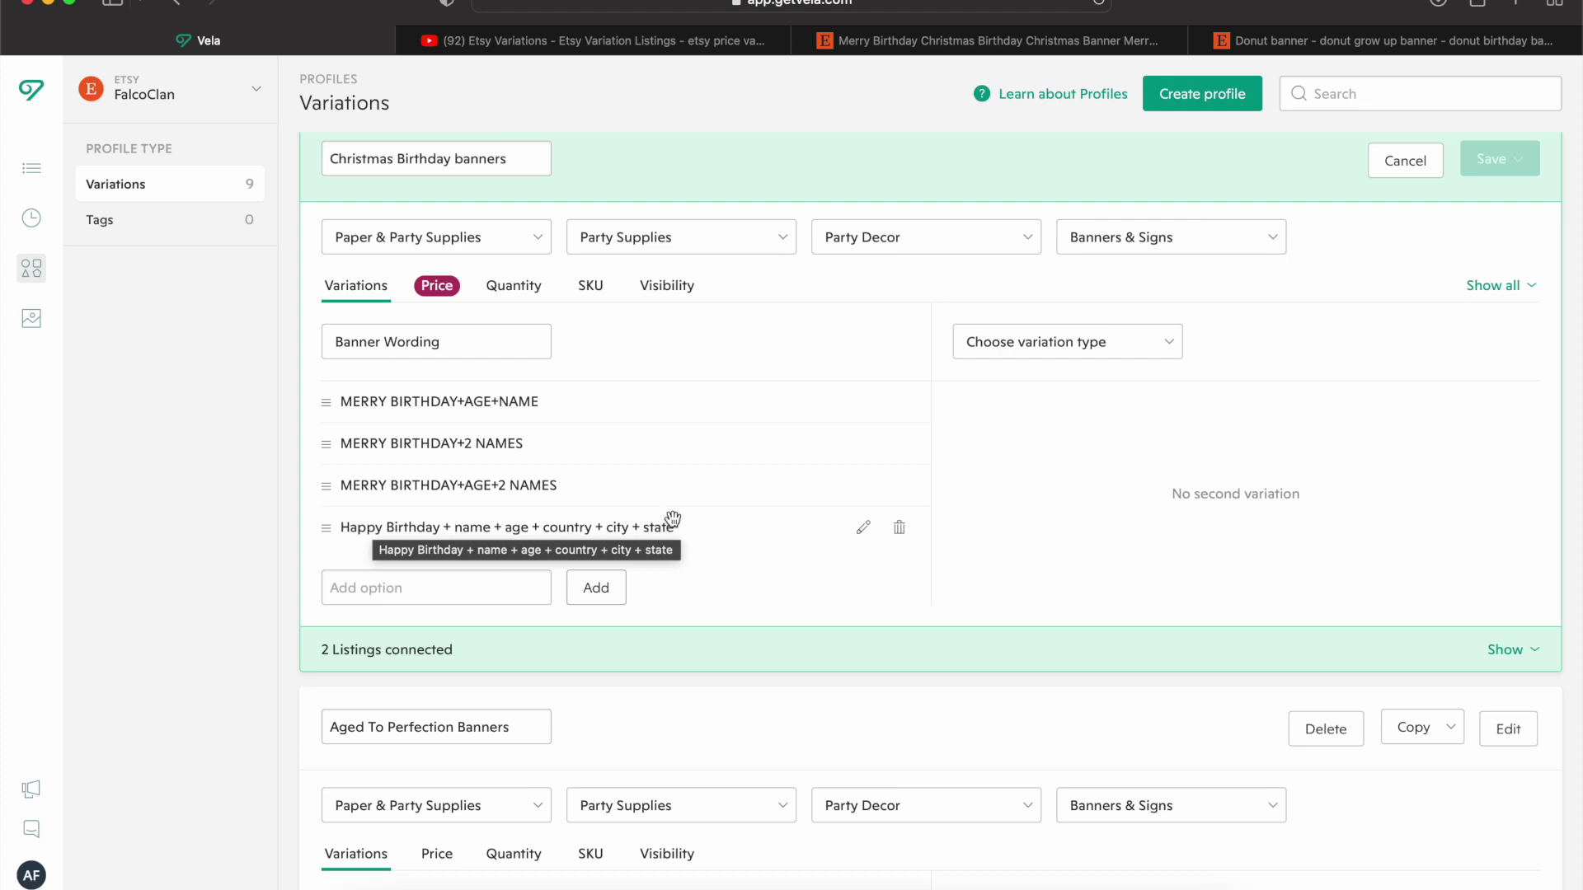
{"action": "mouse_move", "coordinate": [742, 409]}
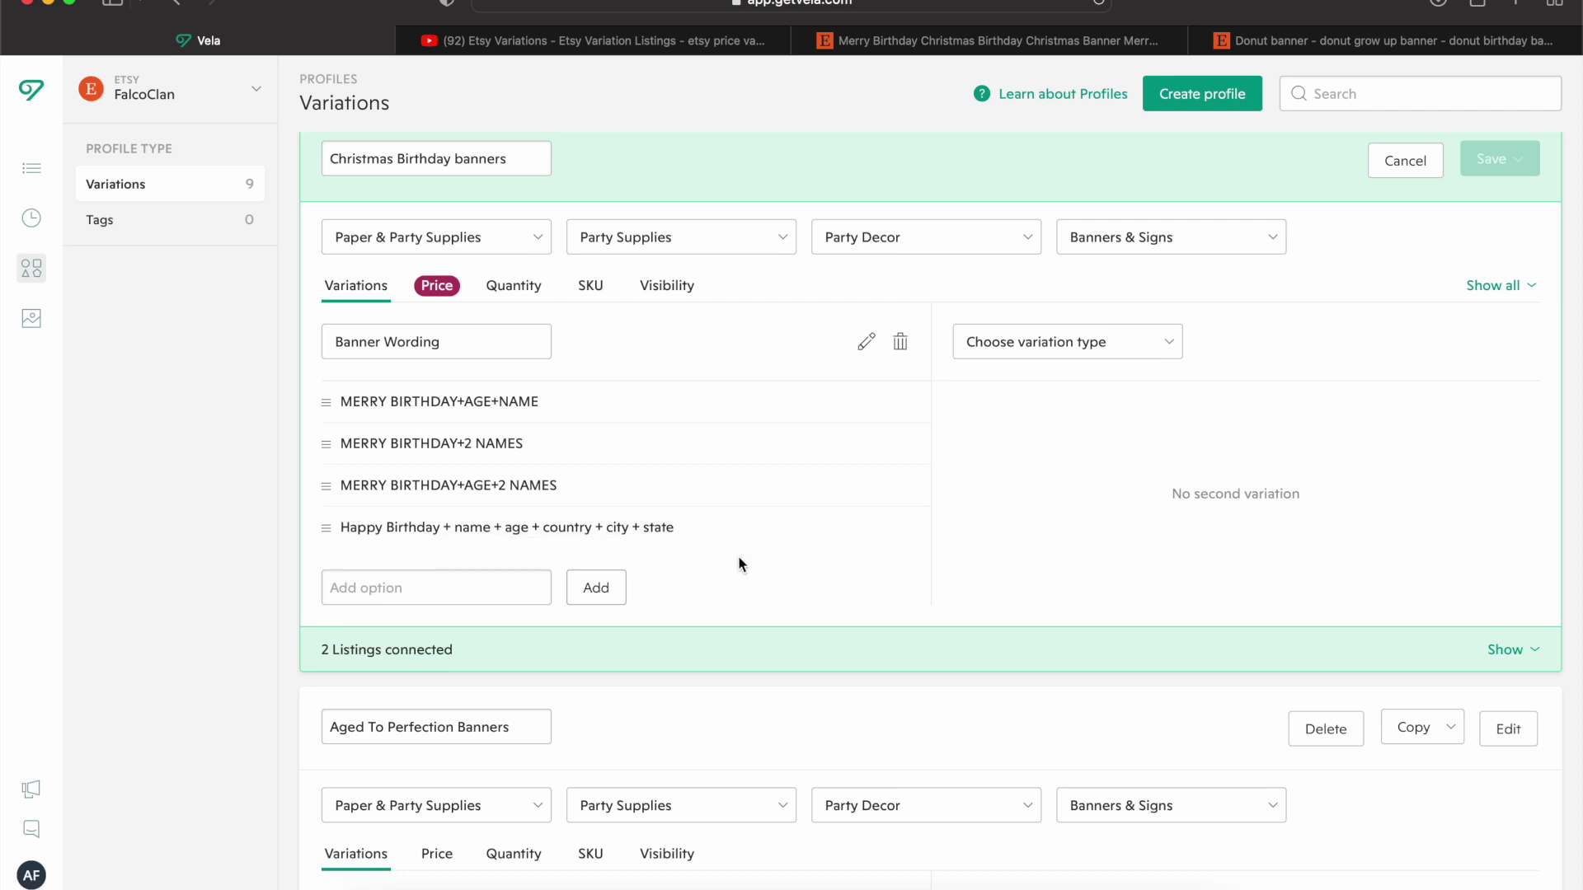
{"action": "left_click", "coordinate": [1218, 39]}
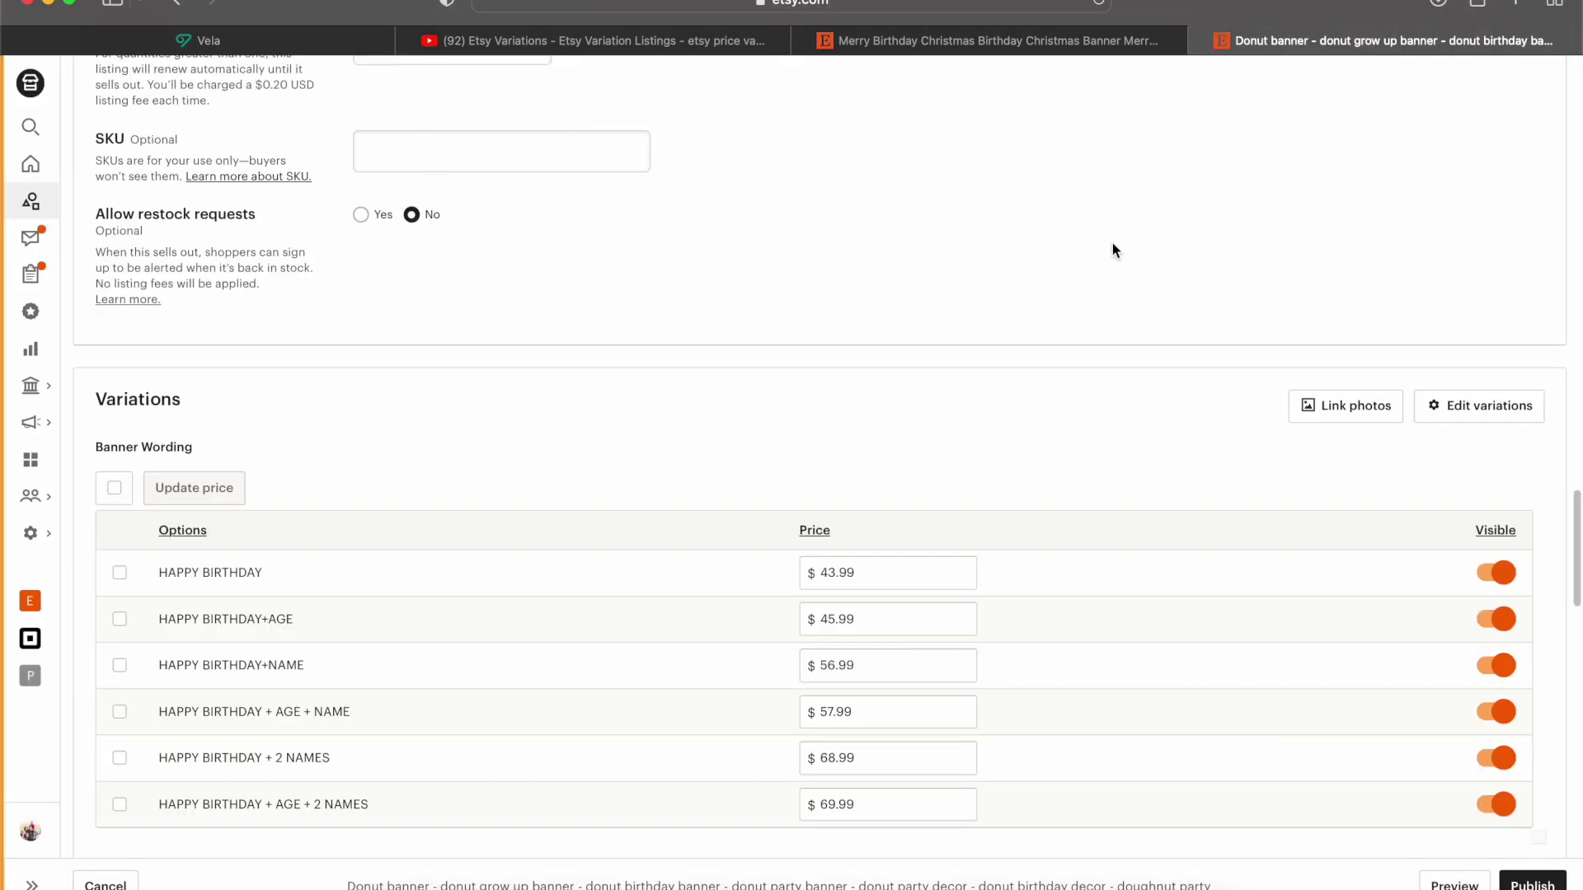
Step: Trash the long country-city-state option, leaving the four Merry Birthday wordings
{"action": "left_click", "coordinate": [220, 42]}
{"action": "mouse_move", "coordinate": [31, 168]}
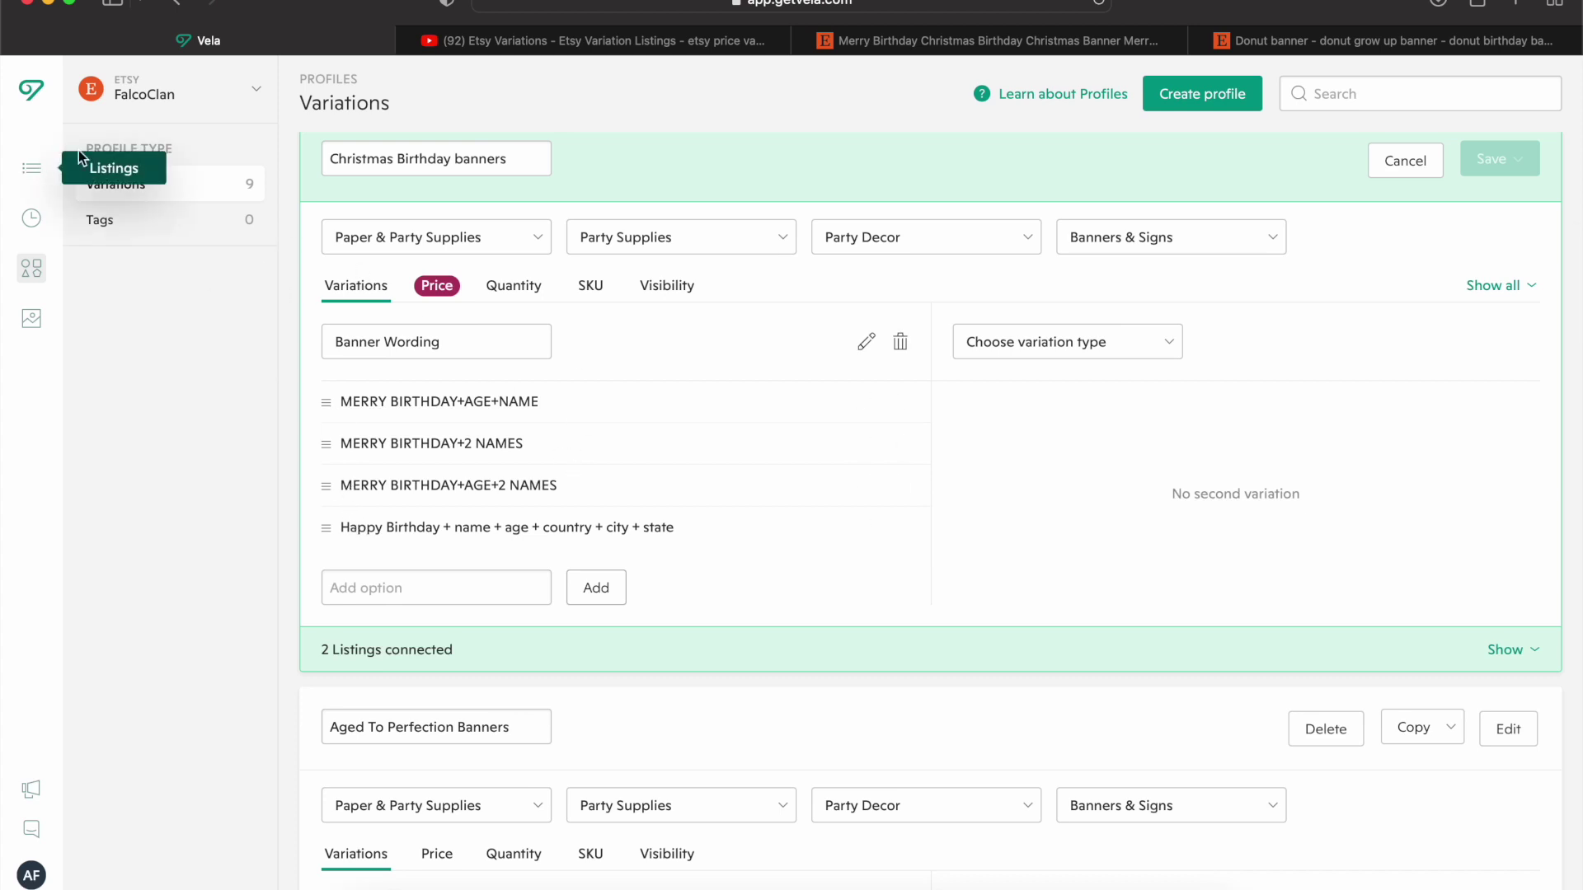
{"action": "left_click", "coordinate": [630, 38]}
{"action": "left_click", "coordinate": [287, 40]}
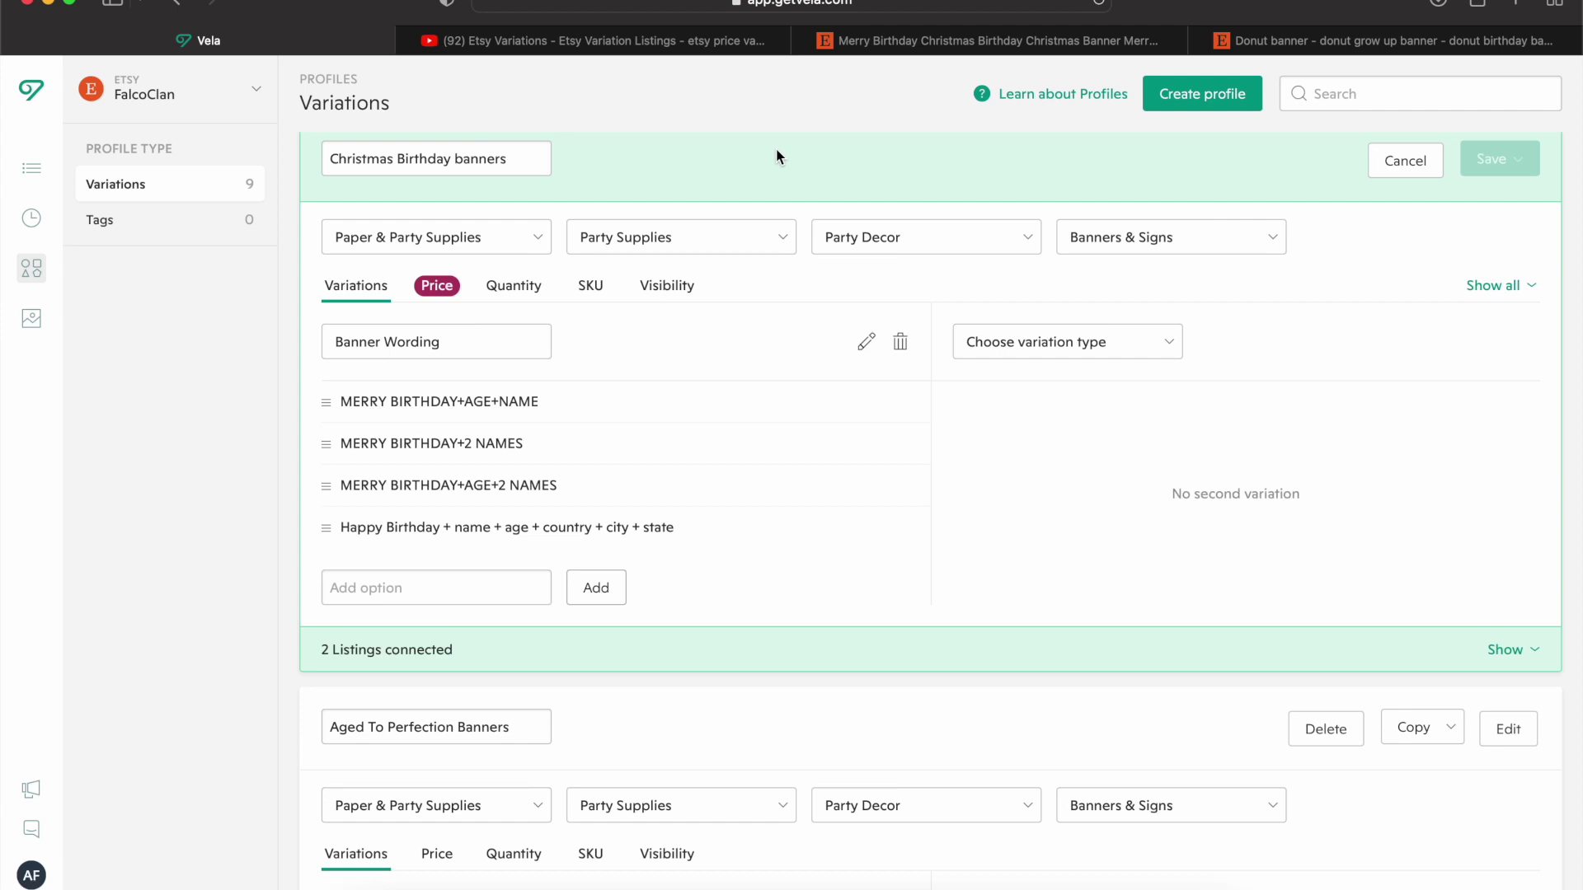
{"action": "scroll", "coordinate": [777, 156], "scroll_direction": "down", "scroll_amount": 1}
{"action": "left_click", "coordinate": [898, 531]}
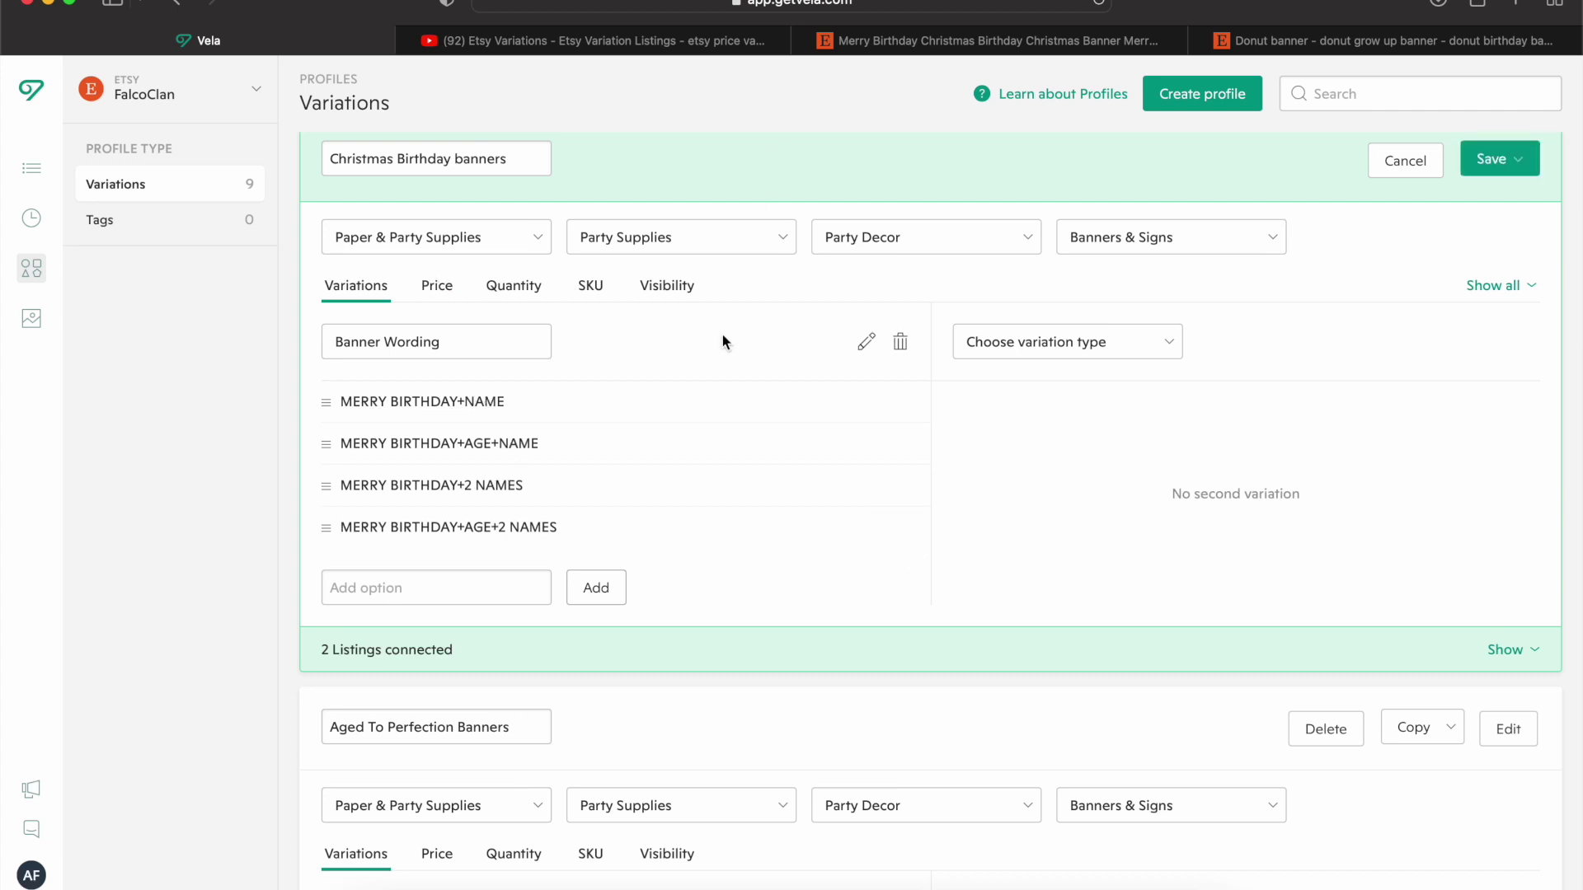